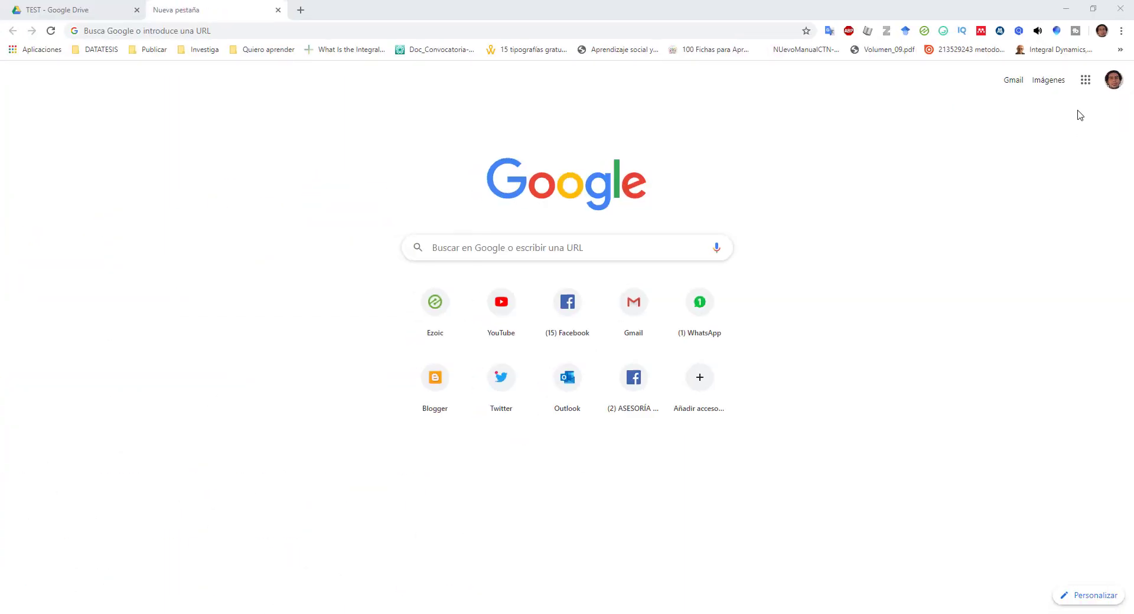
- Browse the Google account menu and apps grid, then return to the TEST folder in Drive
{"action": "left_click", "coordinate": [1114, 82]}
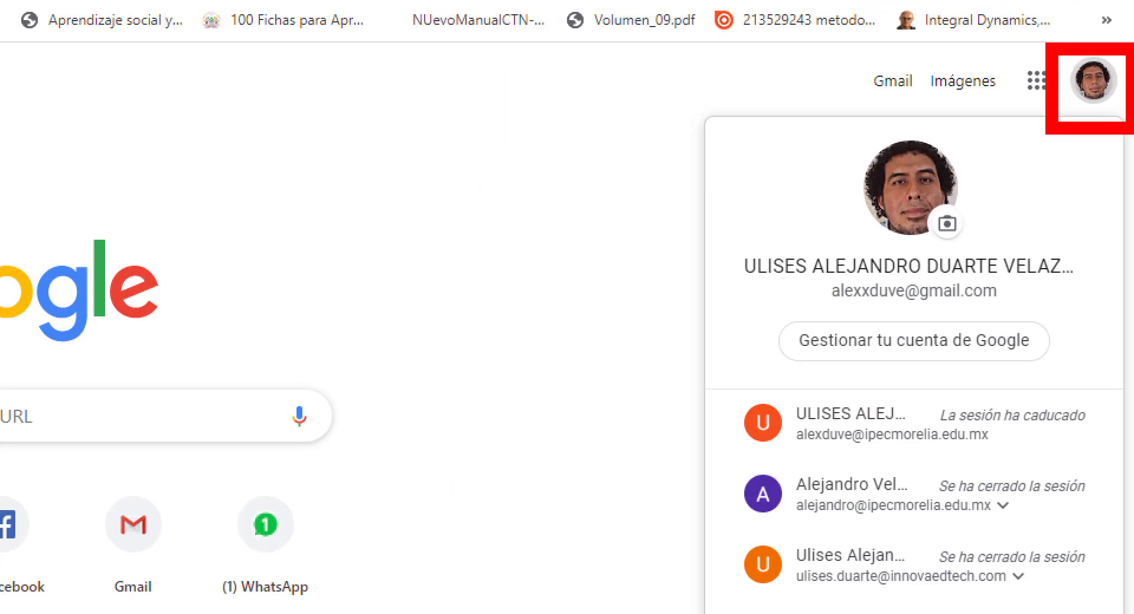
{"action": "left_click", "coordinate": [1041, 86]}
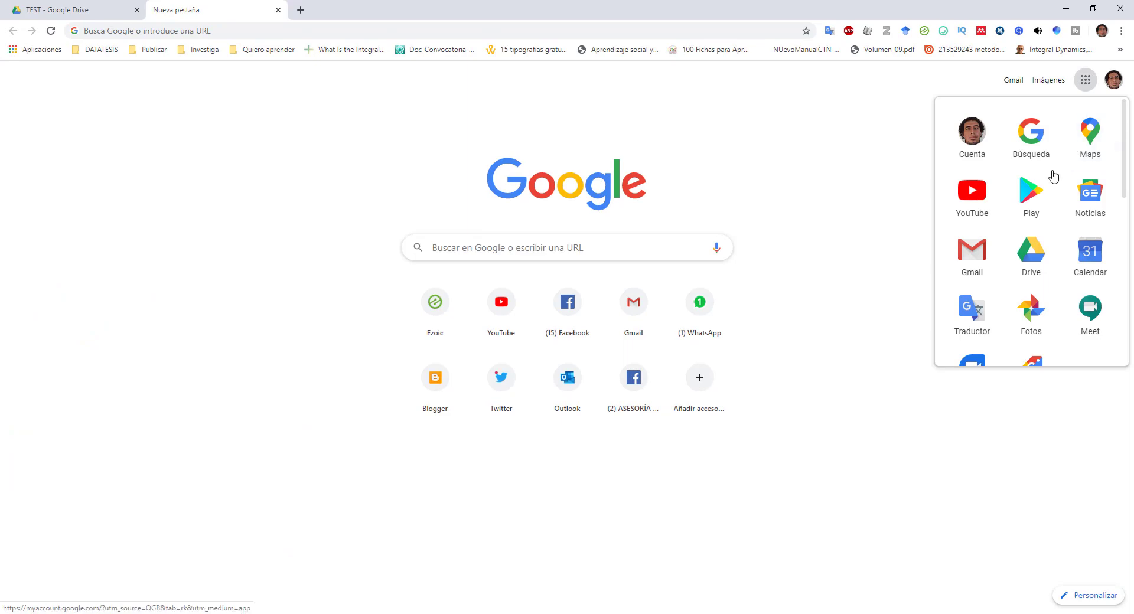
{"action": "scroll", "coordinate": [1052, 188], "scroll_direction": "down", "scroll_amount": 5}
{"action": "scroll", "coordinate": [1052, 190], "scroll_direction": "down", "scroll_amount": 3}
{"action": "scroll", "coordinate": [1053, 194], "scroll_direction": "up", "scroll_amount": 8}
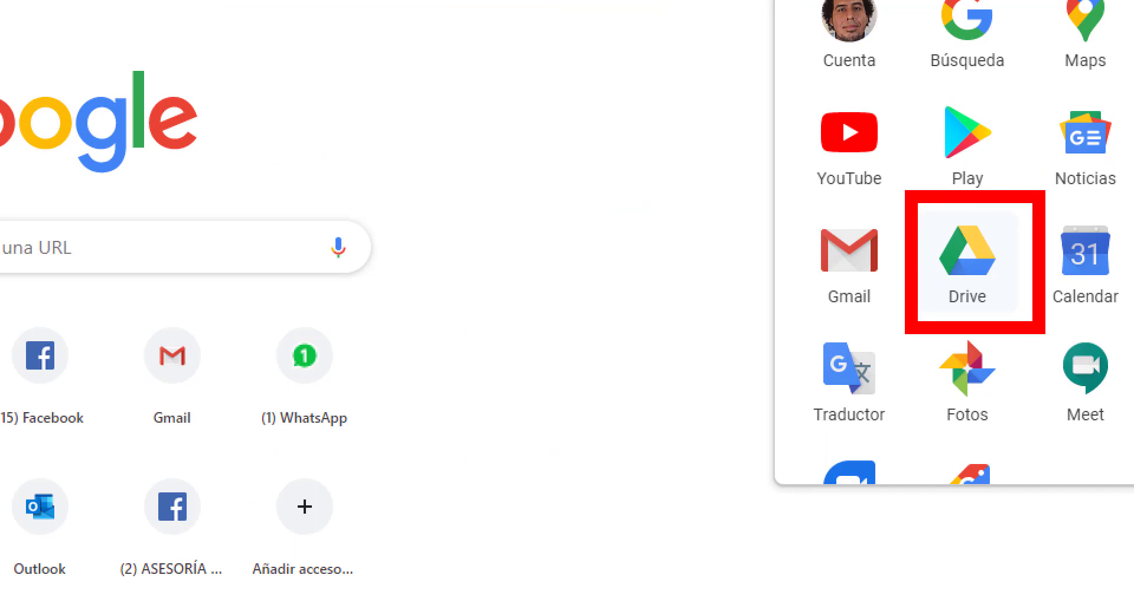
{"action": "key", "text": "Escape"}
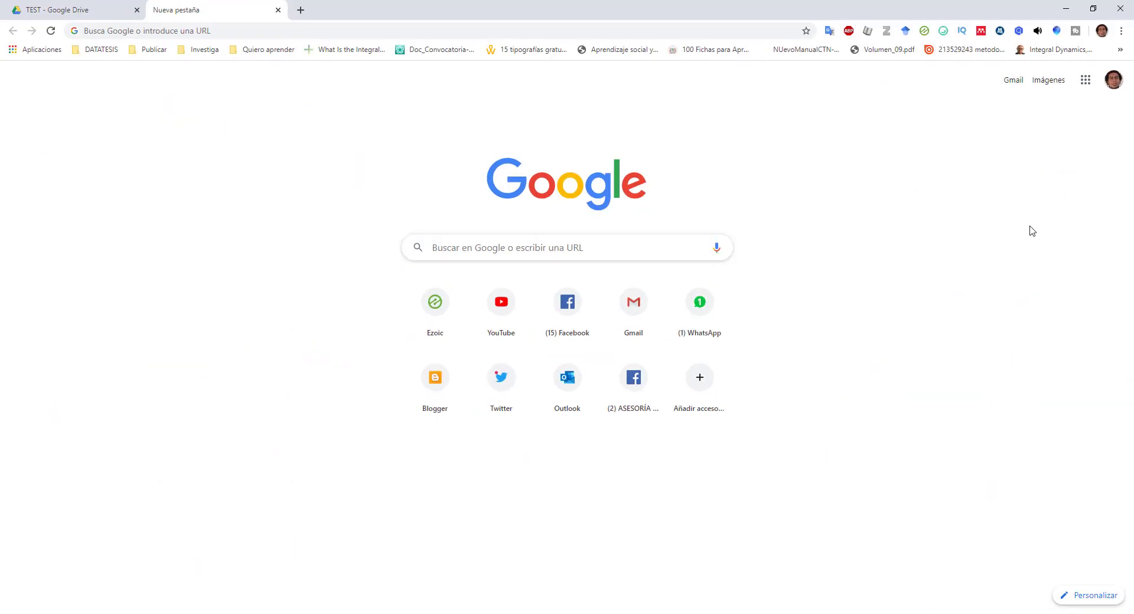
{"action": "left_click", "coordinate": [89, 8]}
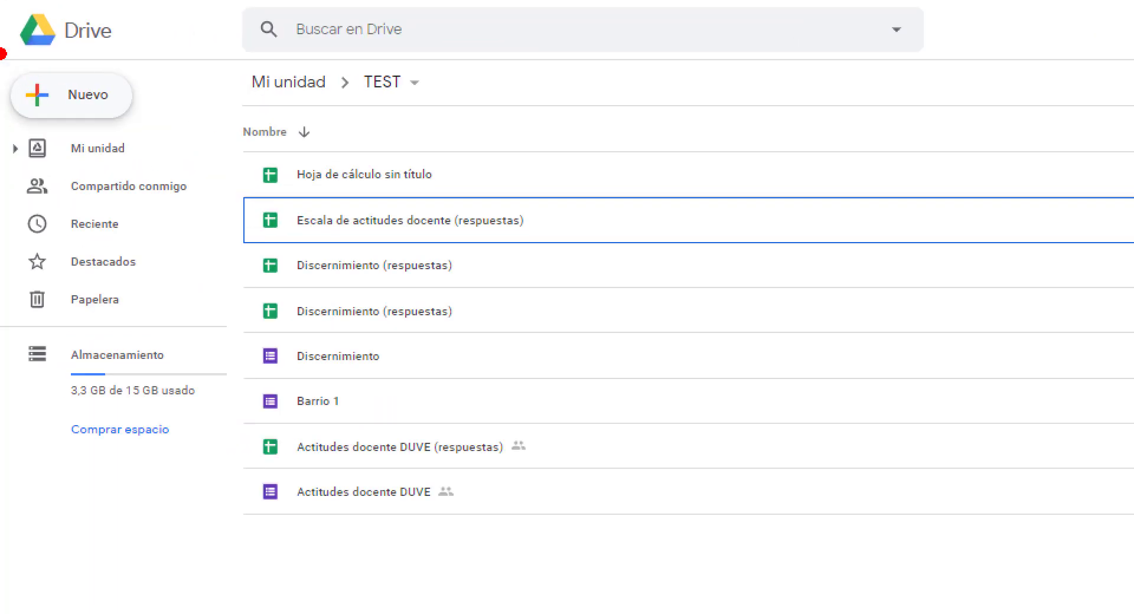
{"action": "left_click_drag", "start_coordinate": [3, 37], "coordinate": [121, 138]}
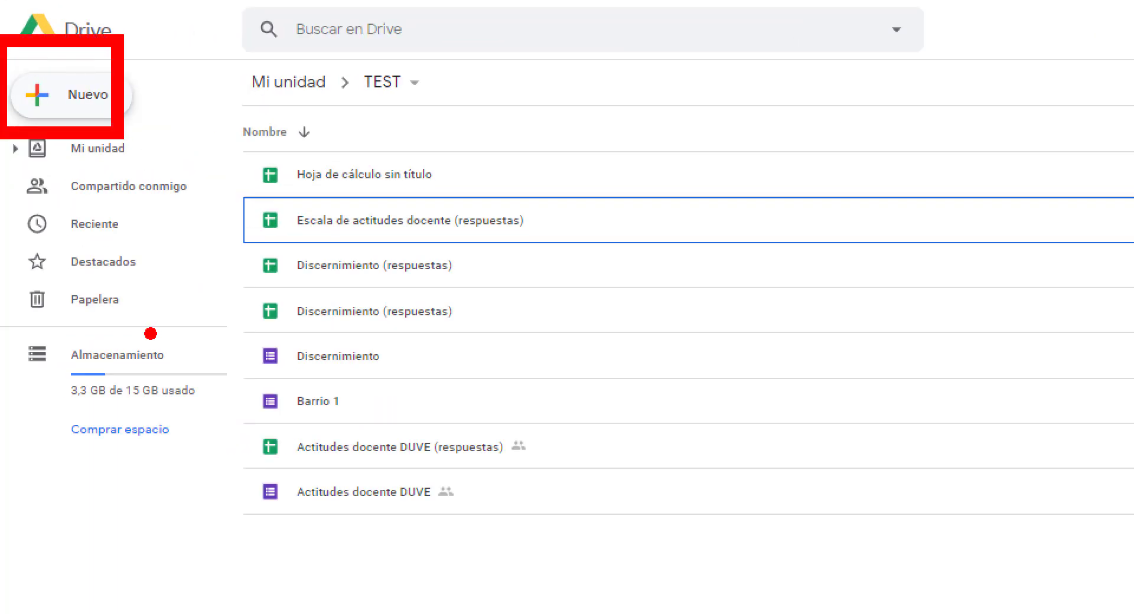
{"action": "mouse_move", "coordinate": [151, 334]}
{"action": "left_mouse_down"}
{"action": "mouse_move", "coordinate": [83, 227]}
{"action": "mouse_move", "coordinate": [135, 190]}
{"action": "left_mouse_up"}
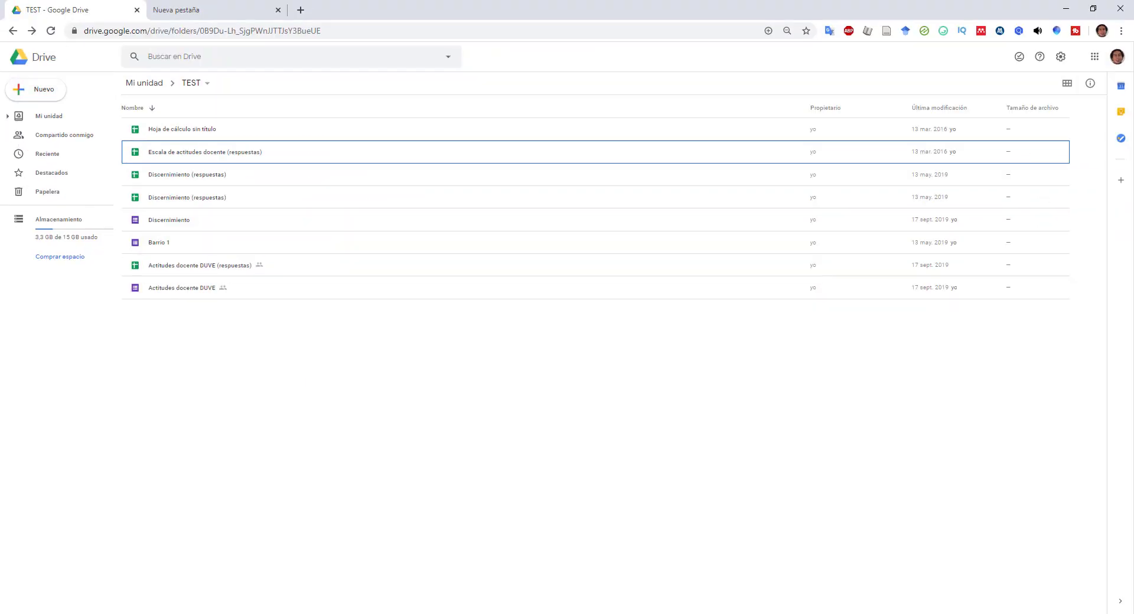
- Create a new blank Google Form from Drive's Nuevo > Más menu
{"action": "left_click", "coordinate": [65, 99]}
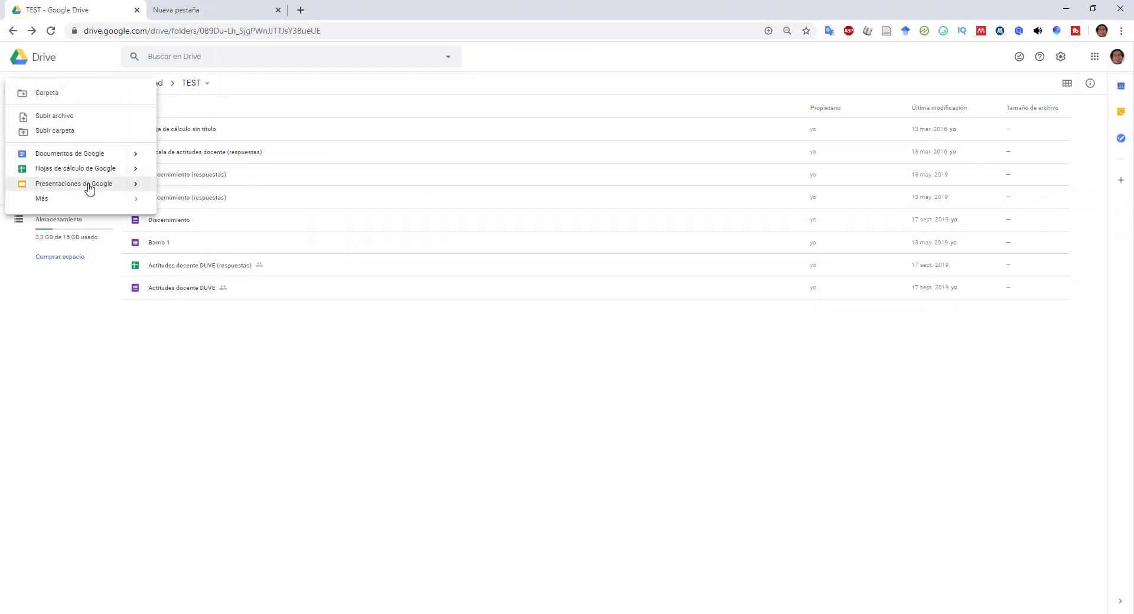
{"action": "left_click", "coordinate": [494, 362]}
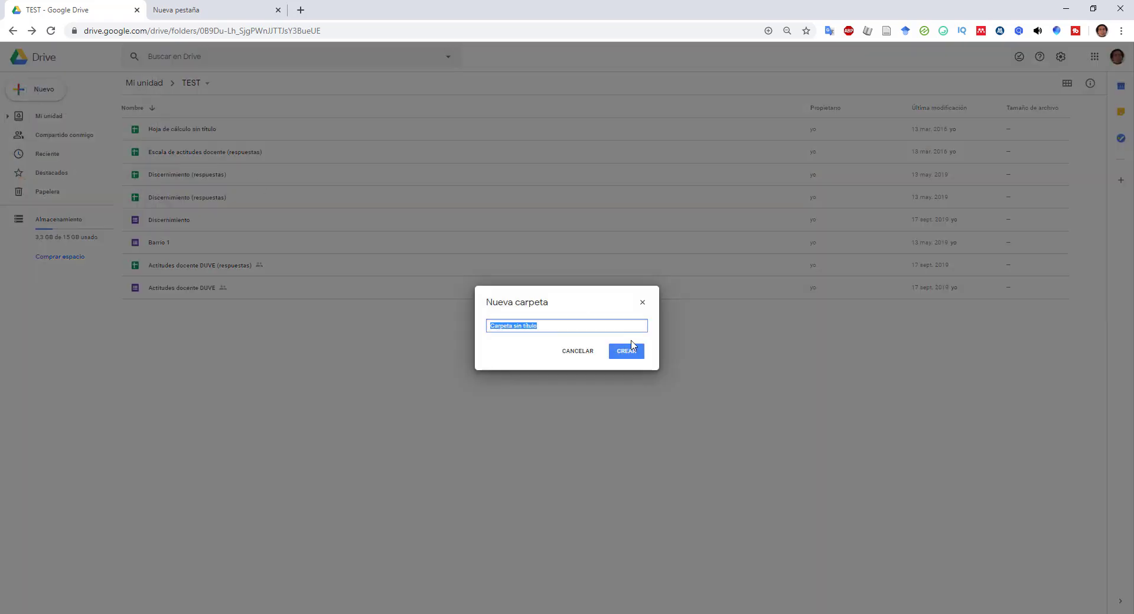
{"action": "left_click", "coordinate": [577, 351]}
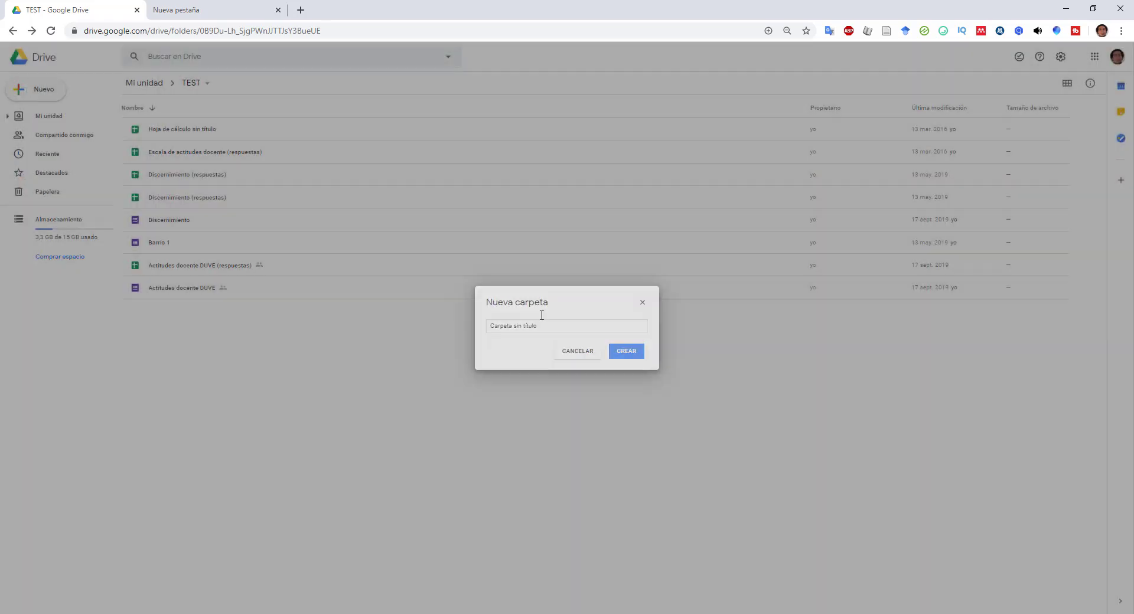
{"action": "left_click", "coordinate": [39, 100]}
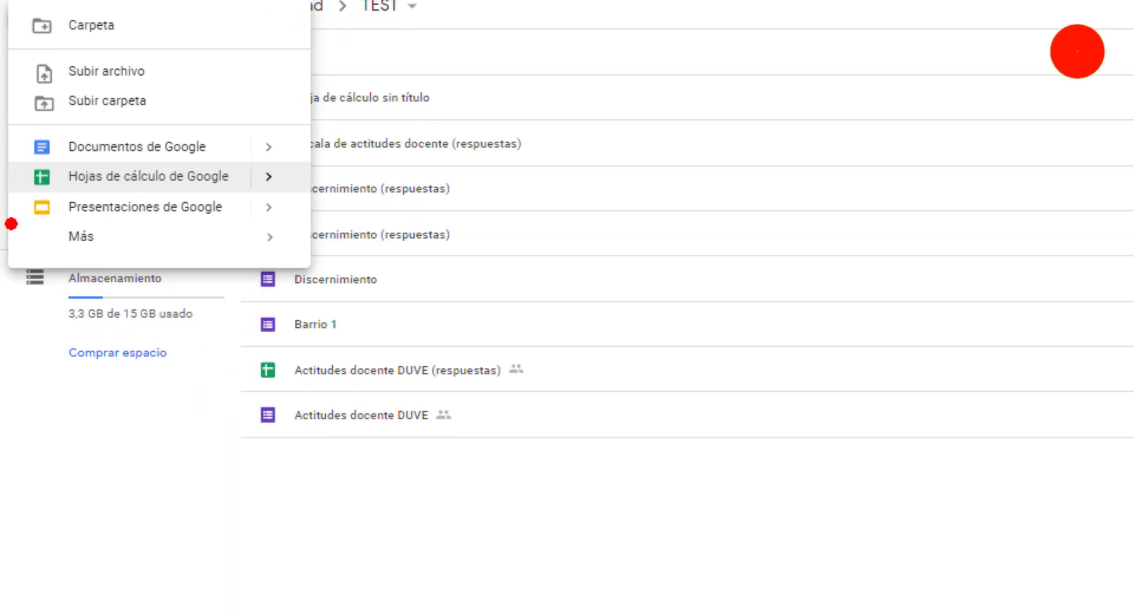
{"action": "left_click", "coordinate": [74, 17]}
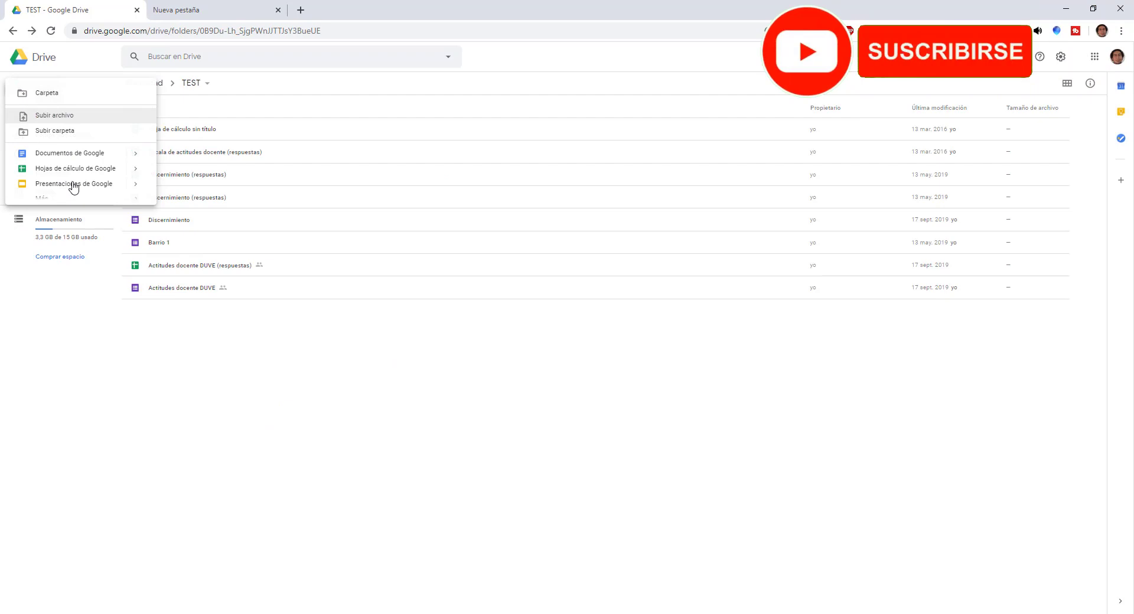
{"action": "mouse_move", "coordinate": [63, 207]}
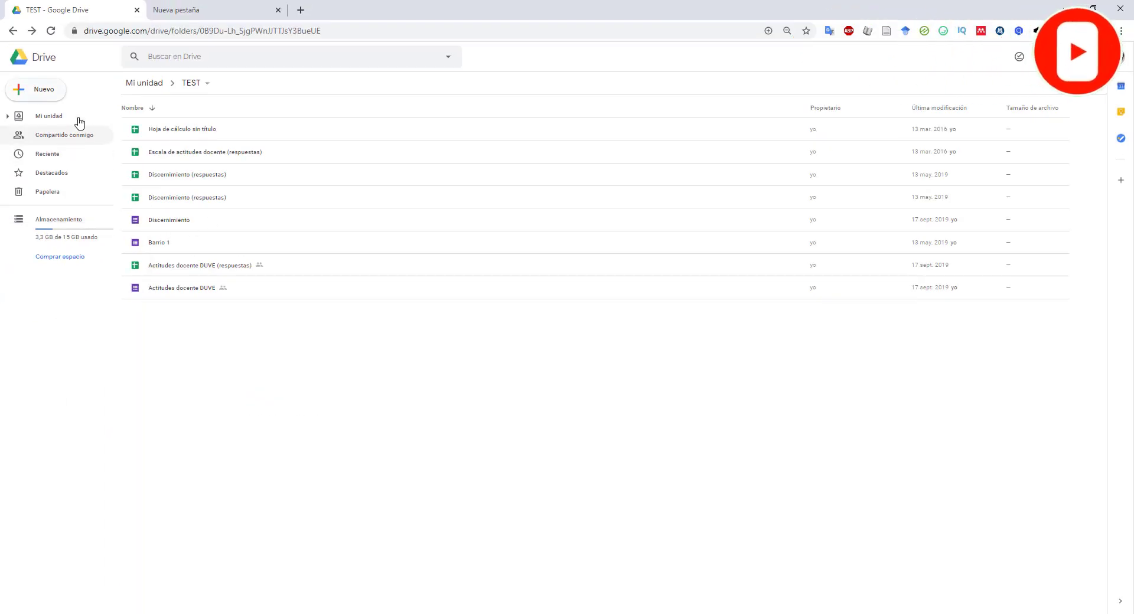
{"action": "left_click", "coordinate": [43, 90]}
{"action": "mouse_move", "coordinate": [65, 203]}
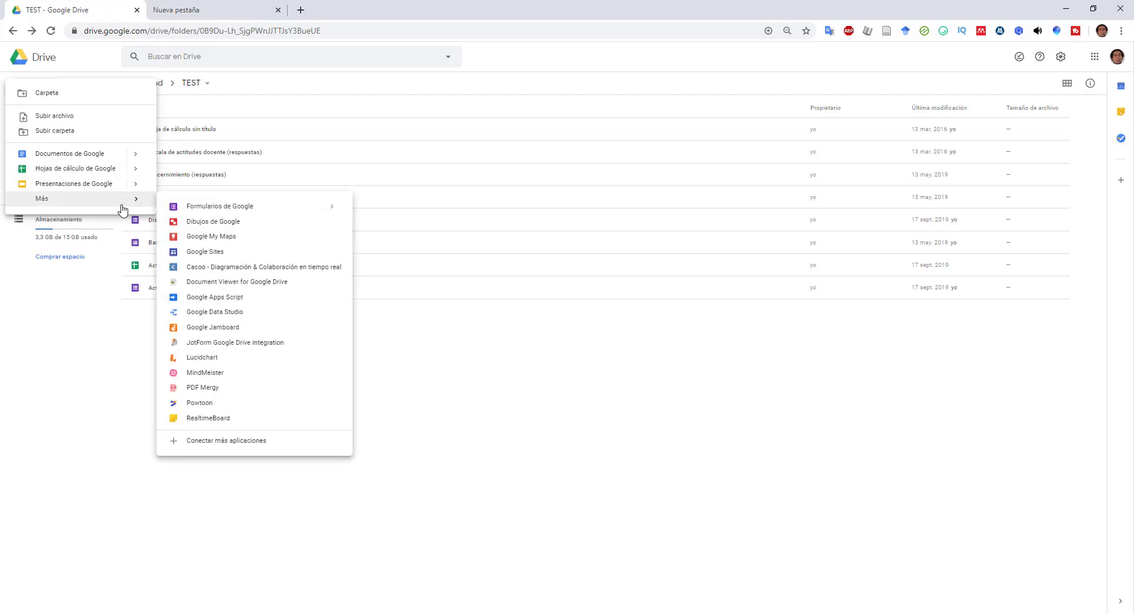
{"action": "left_click", "coordinate": [228, 209]}
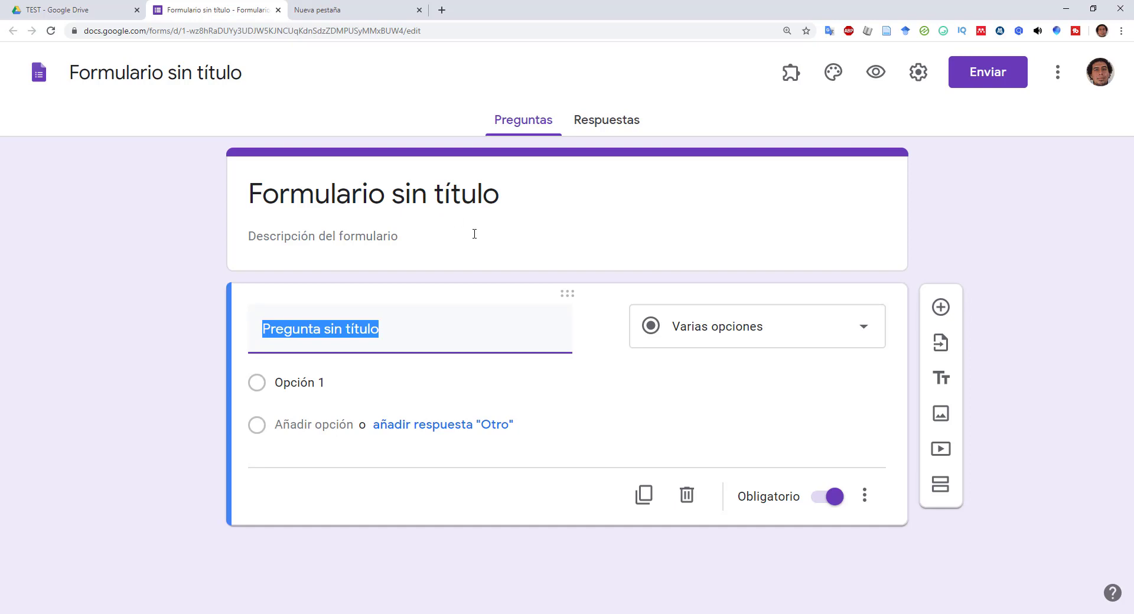
- Title the form 'Inscripción 2020-2021'
{"action": "left_click", "coordinate": [466, 195]}
{"action": "key", "text": "BackSpace"}
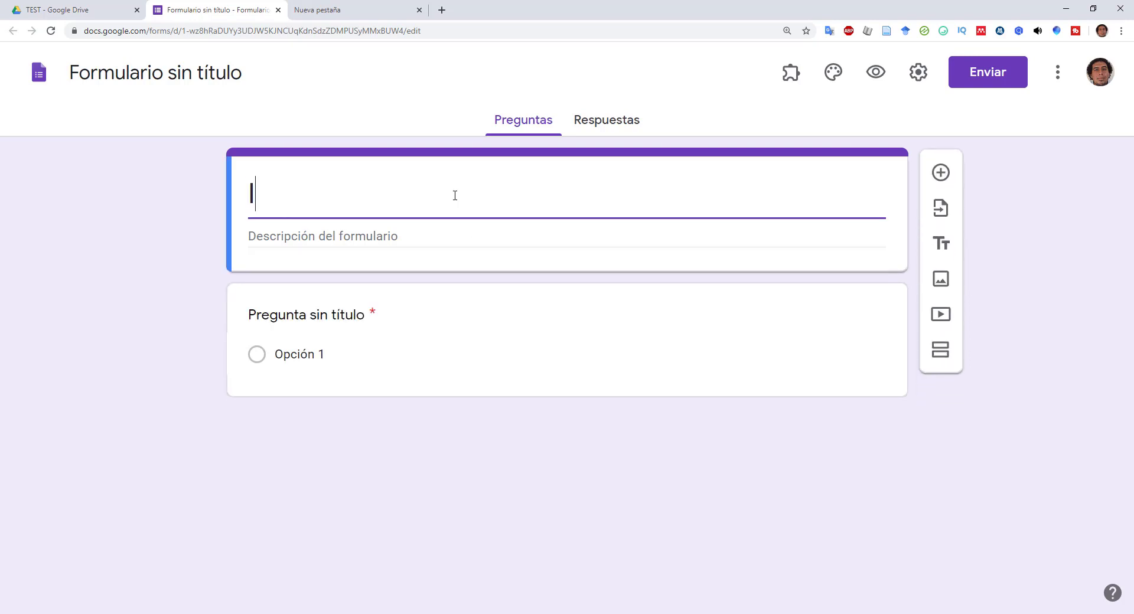
{"action": "type", "text": "Incr"}
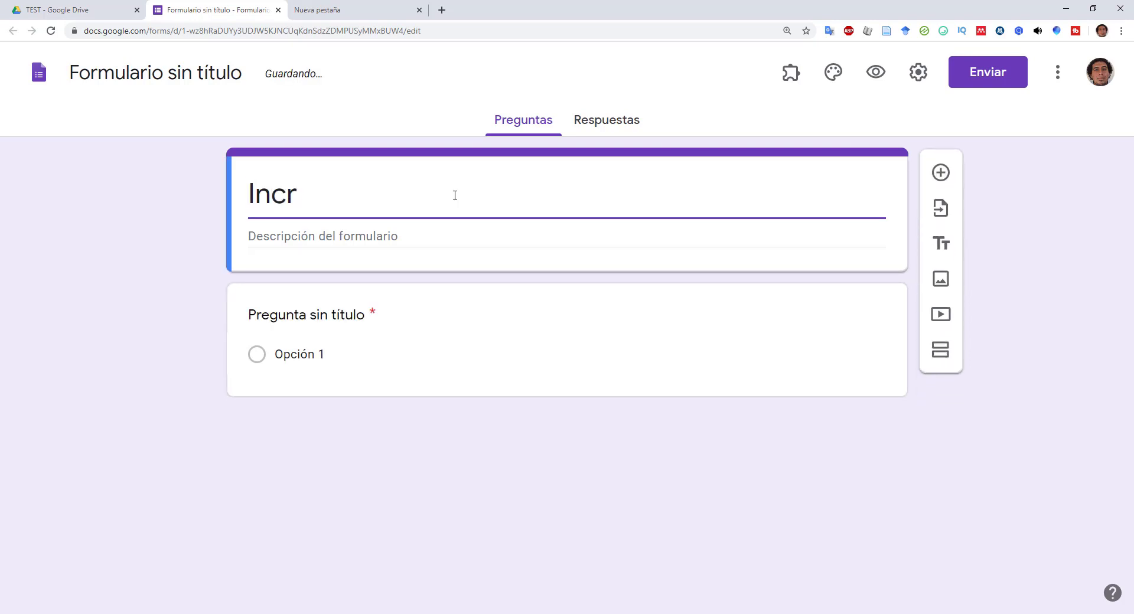
{"action": "type", "text": "ip"}
{"action": "key", "text": "BackSpace"}
{"action": "key", "text": "BackSpace"}
{"action": "key", "text": "BackSpace"}
{"action": "key", "text": "BackSpace"}
{"action": "type", "text": "s"}
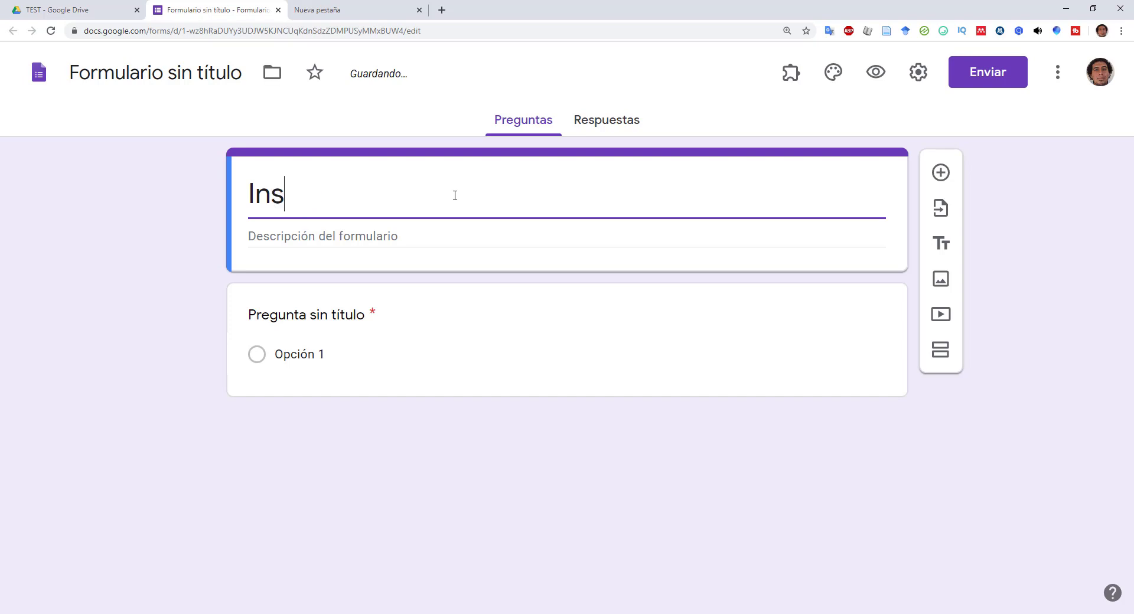
{"action": "type", "text": "cripción 2"}
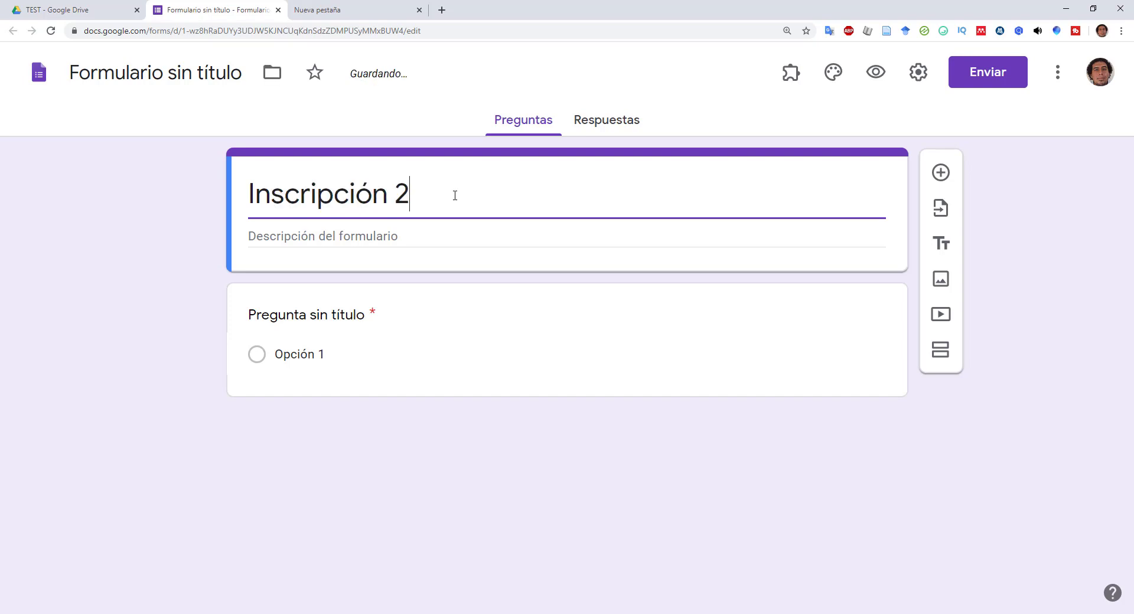
{"action": "type", "text": "020-2021"}
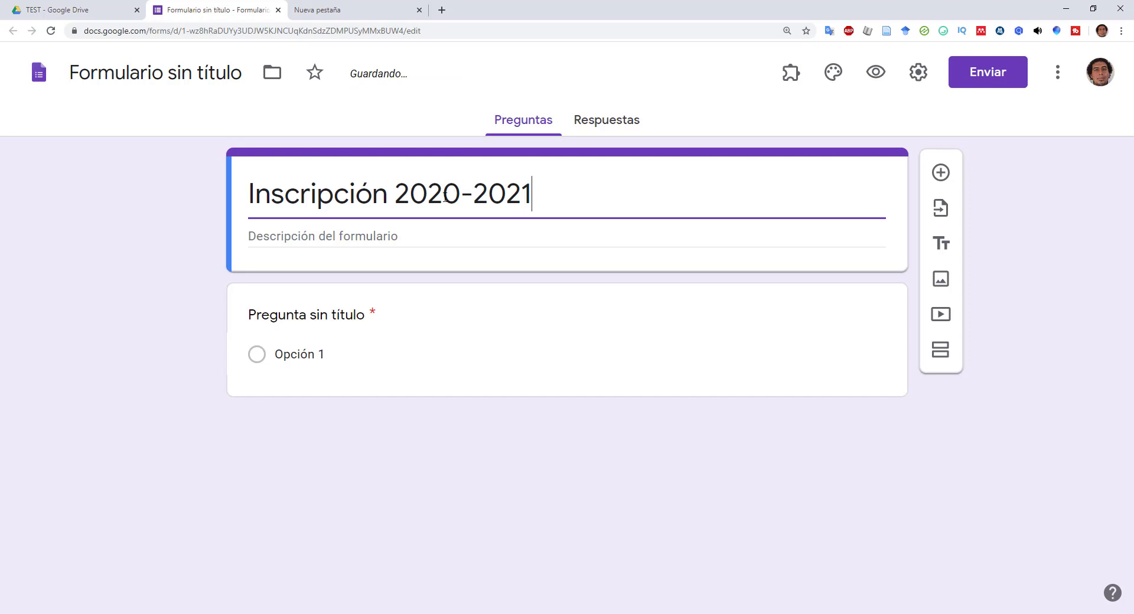
- Add the description 'Llena el siguiente formulario para el proceso...'
{"action": "left_click", "coordinate": [346, 236]}
{"action": "type", "text": "Le"}
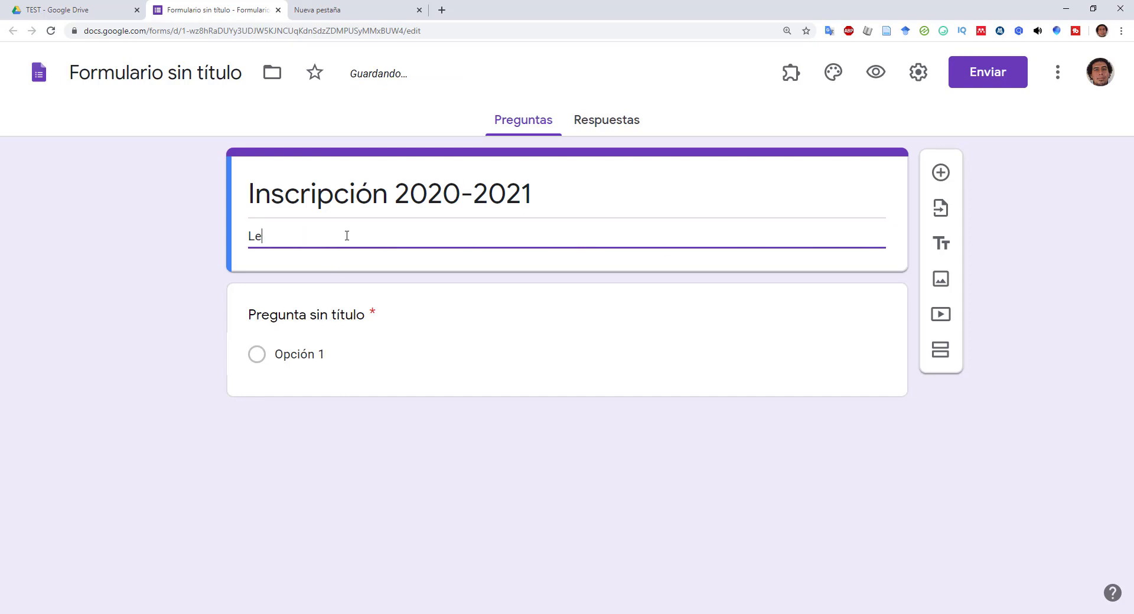
{"action": "type", "text": "ena el siguiente formulario para"}
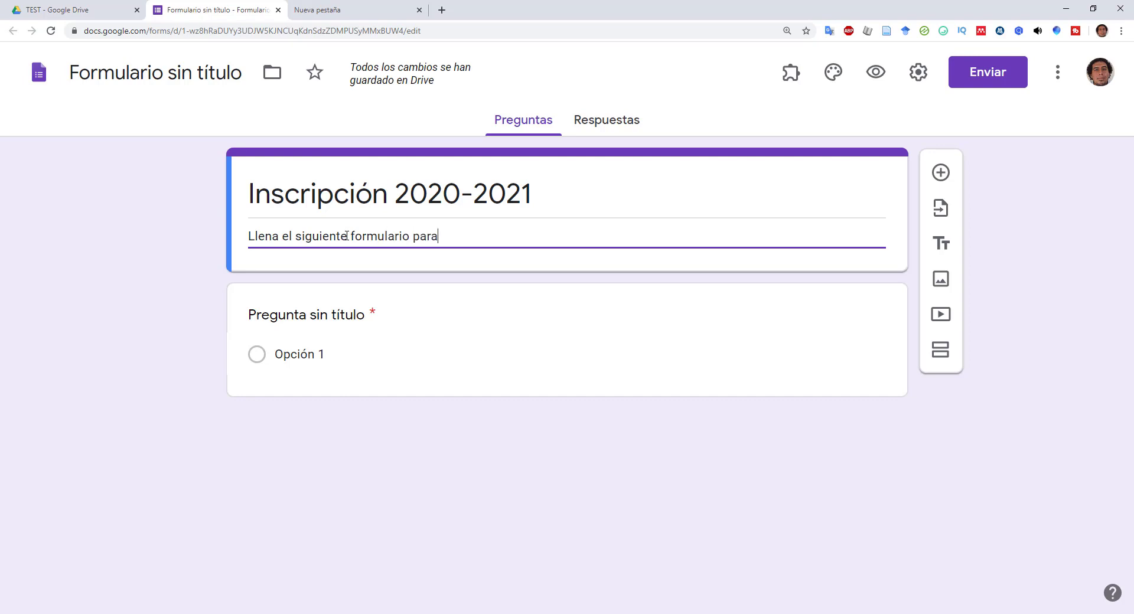
{"action": "type", "text": " el proceso..."}
{"action": "left_click", "coordinate": [1066, 298]}
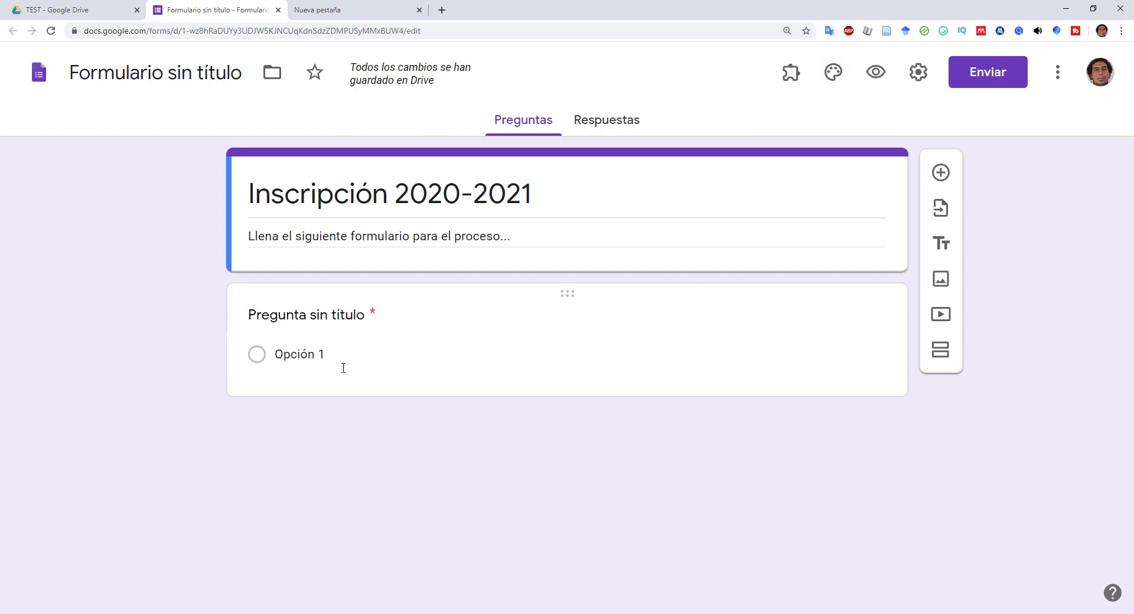
- Make the first question a short-answer 'Apellido Paterno' question and duplicate it
{"action": "left_click", "coordinate": [326, 317]}
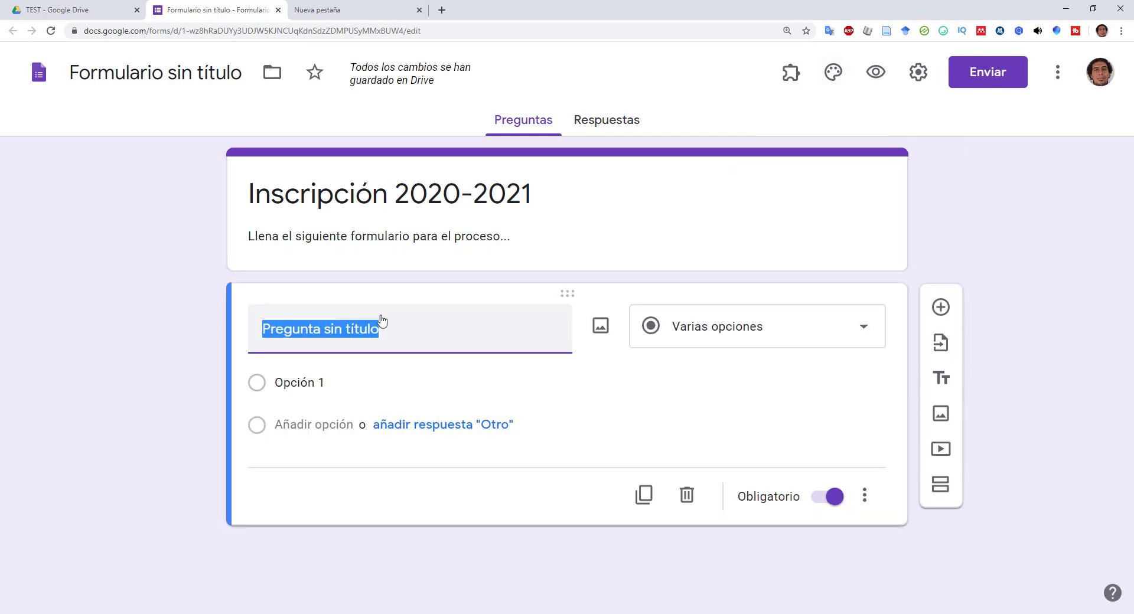
{"action": "left_click", "coordinate": [795, 338]}
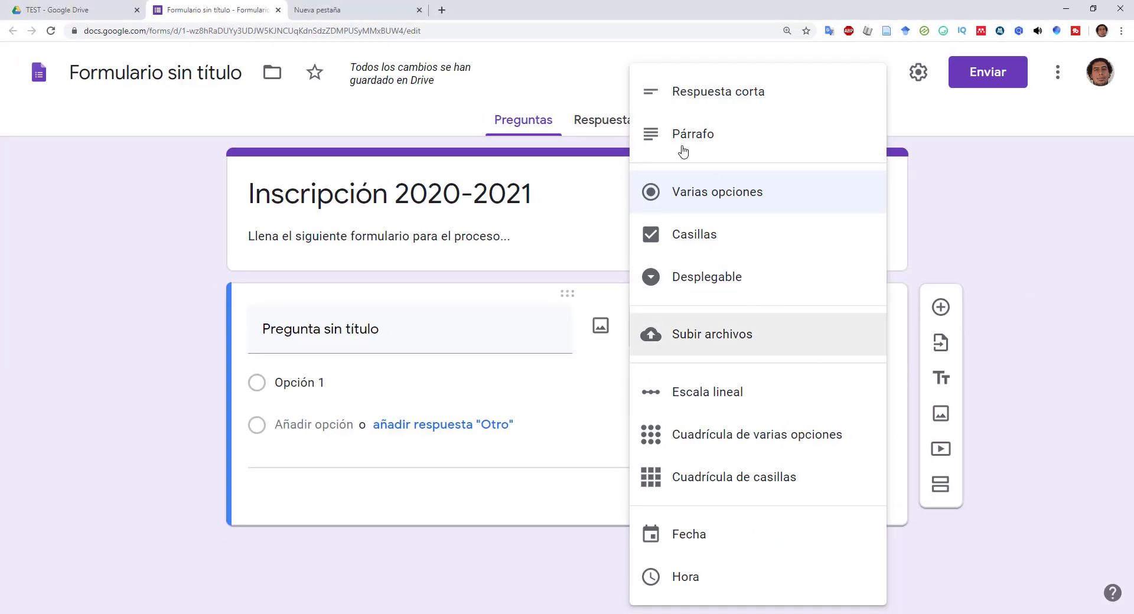
{"action": "left_click", "coordinate": [665, 90]}
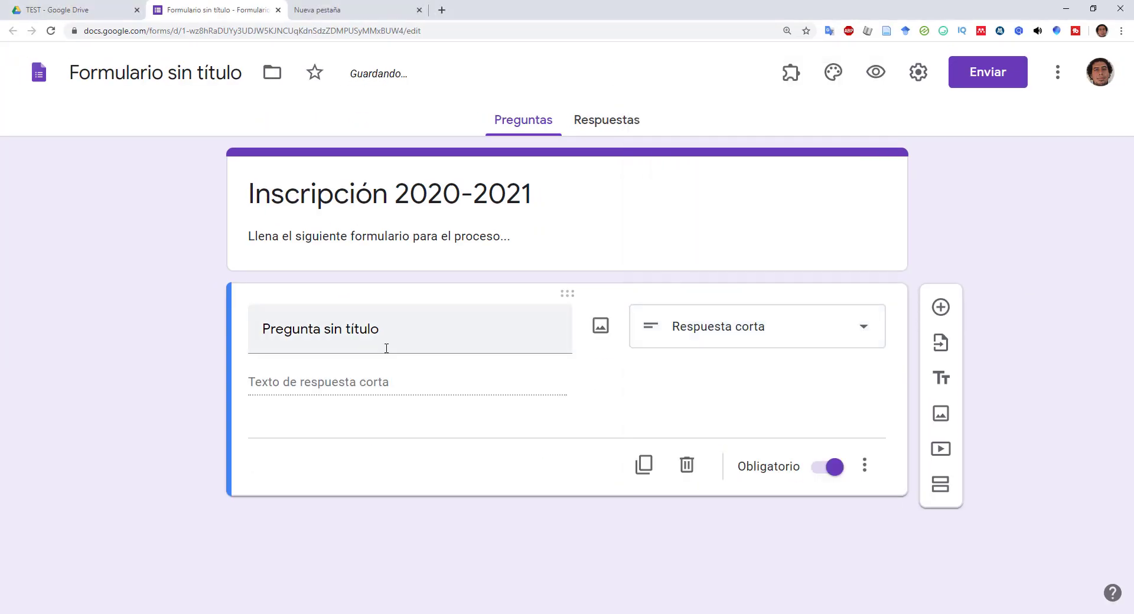
{"action": "left_click", "coordinate": [384, 343]}
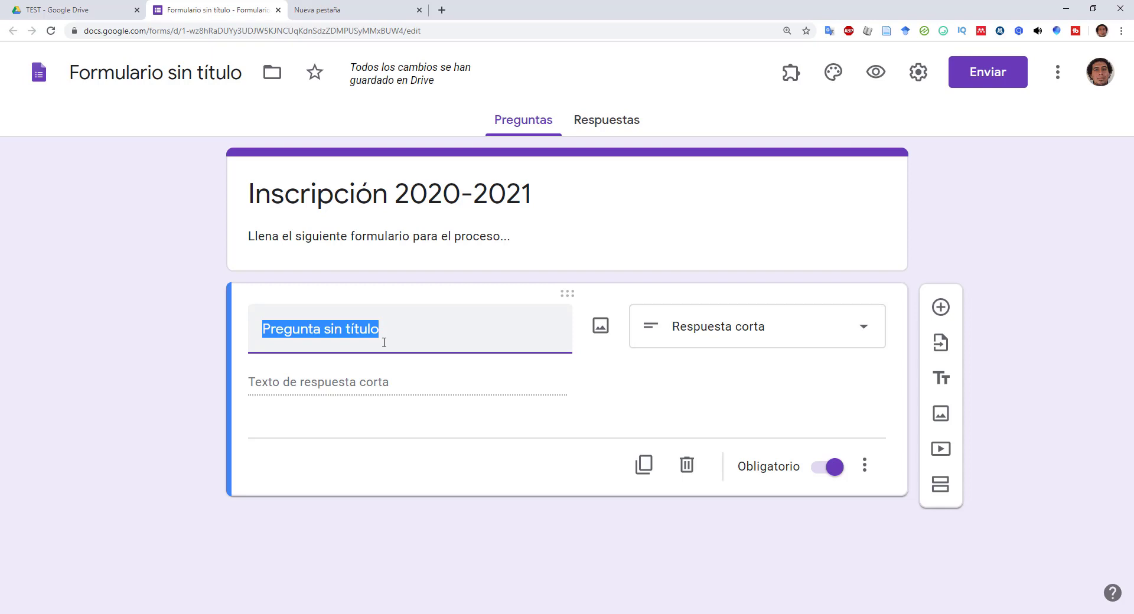
{"action": "type", "text": "AP"}
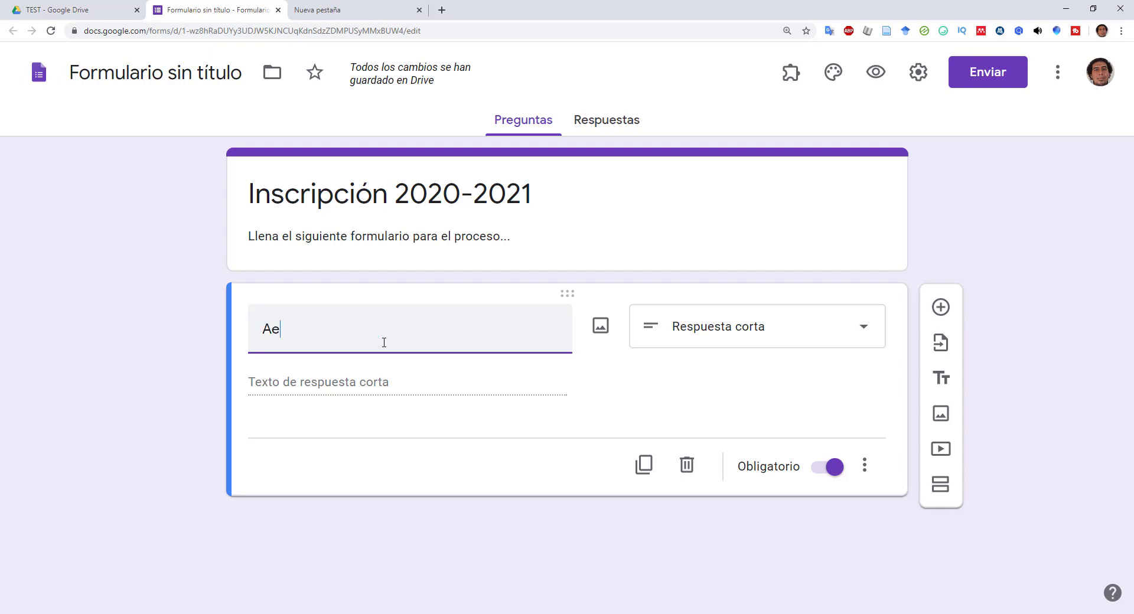
{"action": "type", "text": "pellido"}
{"action": "type", "text": " PAr"}
{"action": "type", "text": "ta"}
{"action": "type", "text": "terno"}
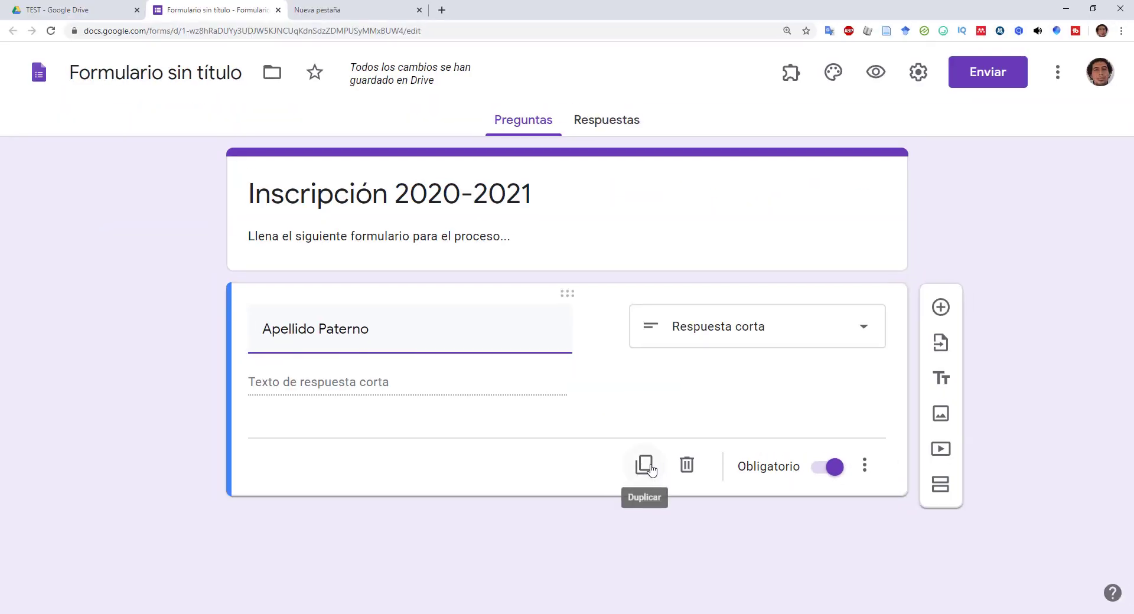
{"action": "left_click", "coordinate": [626, 443]}
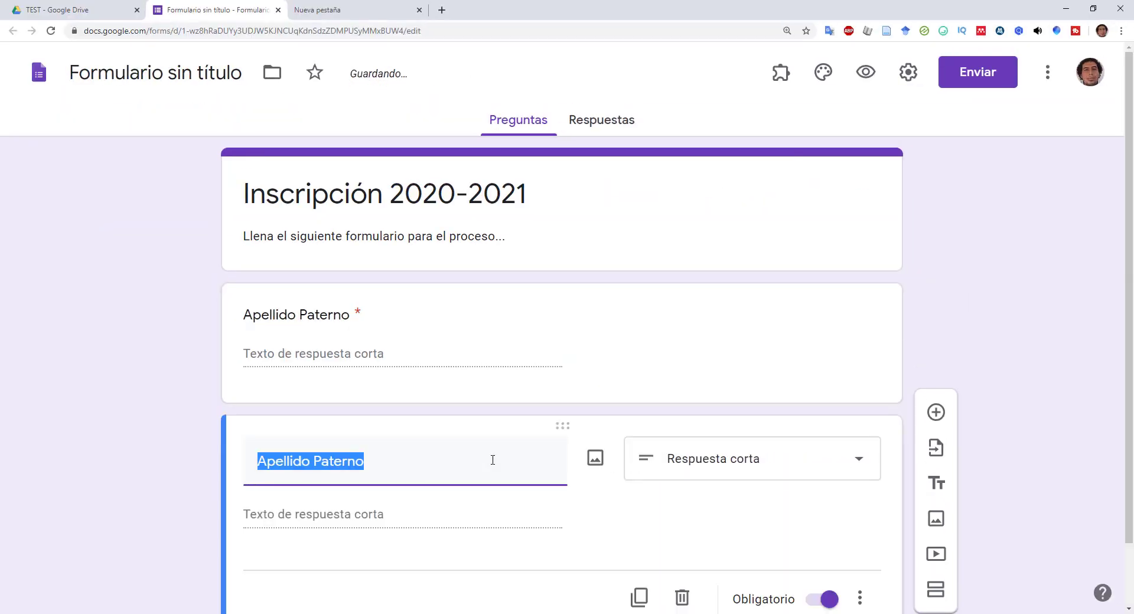
- Retitle the copy 'Apellido Materno', then duplicate it into 'Nombre' and 'CURP' questions
{"action": "left_click", "coordinate": [467, 461]}
{"action": "key", "text": "BackSpace"}
{"action": "key", "text": "BackSpace"}
{"action": "key", "text": "BackSpace"}
{"action": "key", "text": "BackSpace"}
{"action": "key", "text": "BackSpace"}
{"action": "key", "text": "BackSpace"}
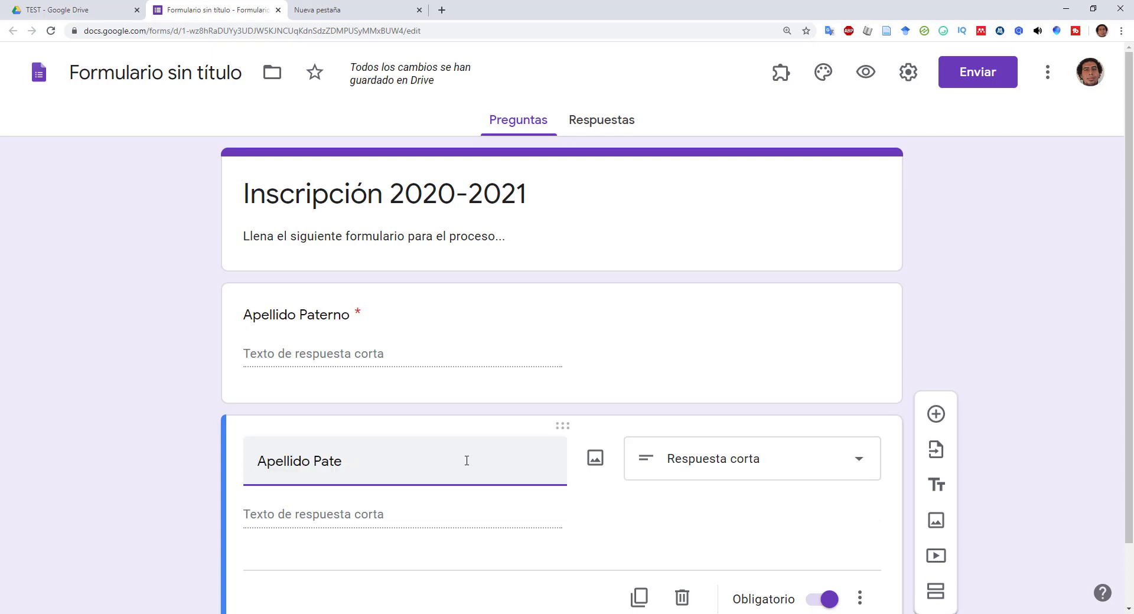
{"action": "type", "text": "Materno"}
{"action": "scroll", "coordinate": [484, 417], "scroll_direction": "down", "scroll_amount": 1}
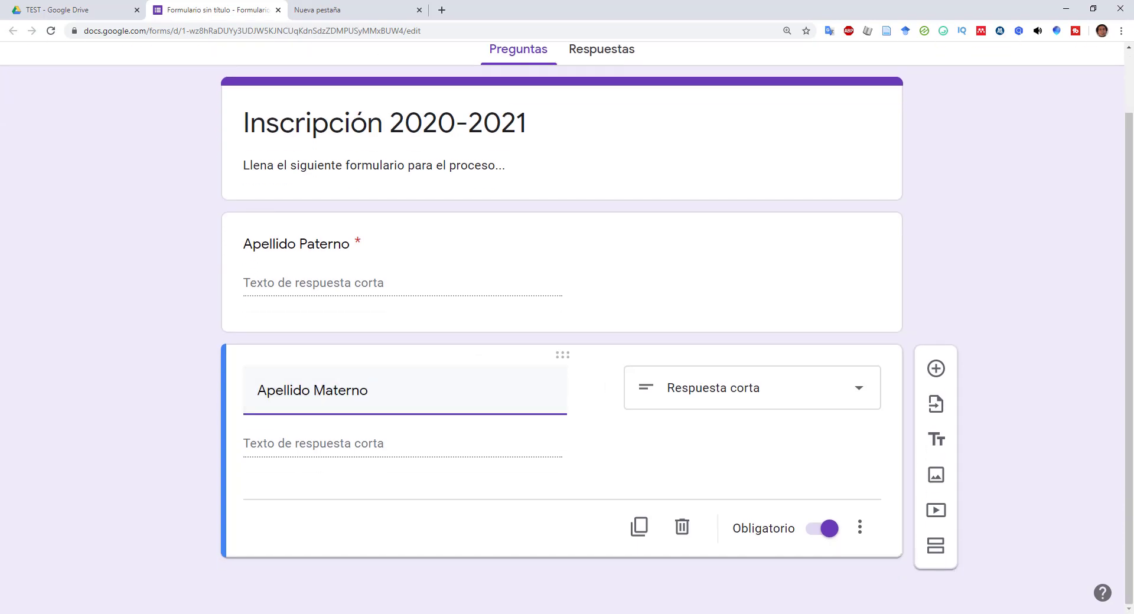
{"action": "left_click", "coordinate": [638, 539]}
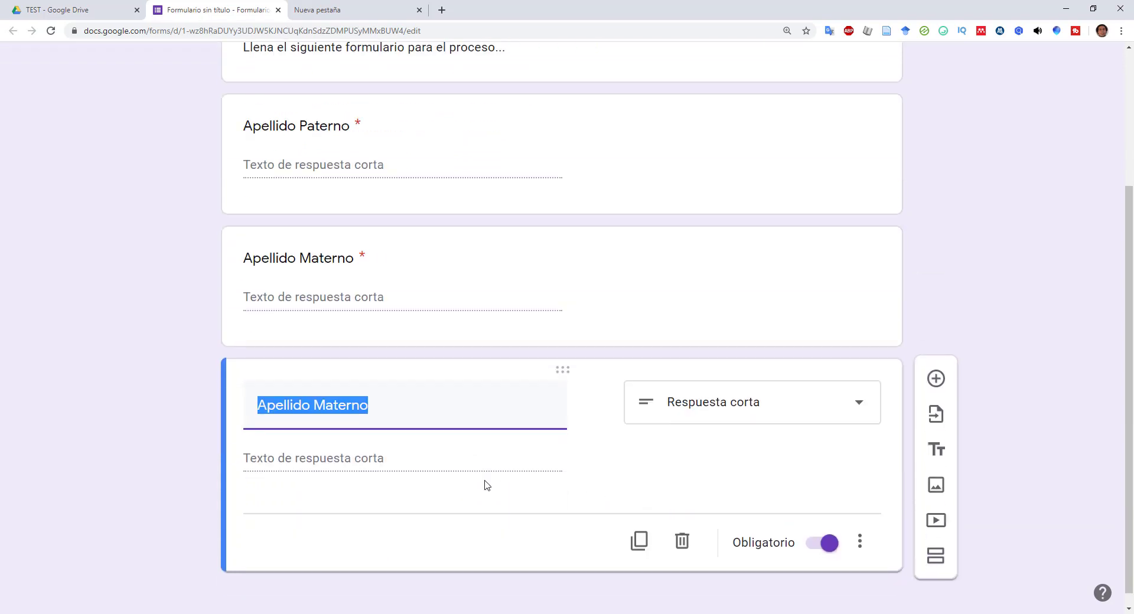
{"action": "type", "text": "Nombre"}
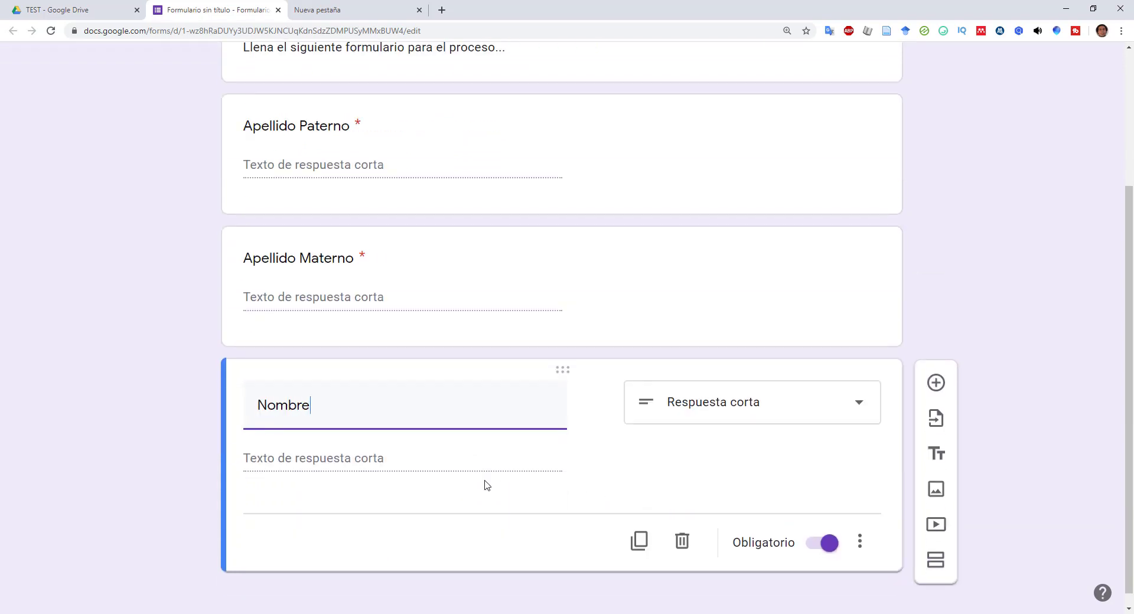
{"action": "left_click", "coordinate": [639, 541]}
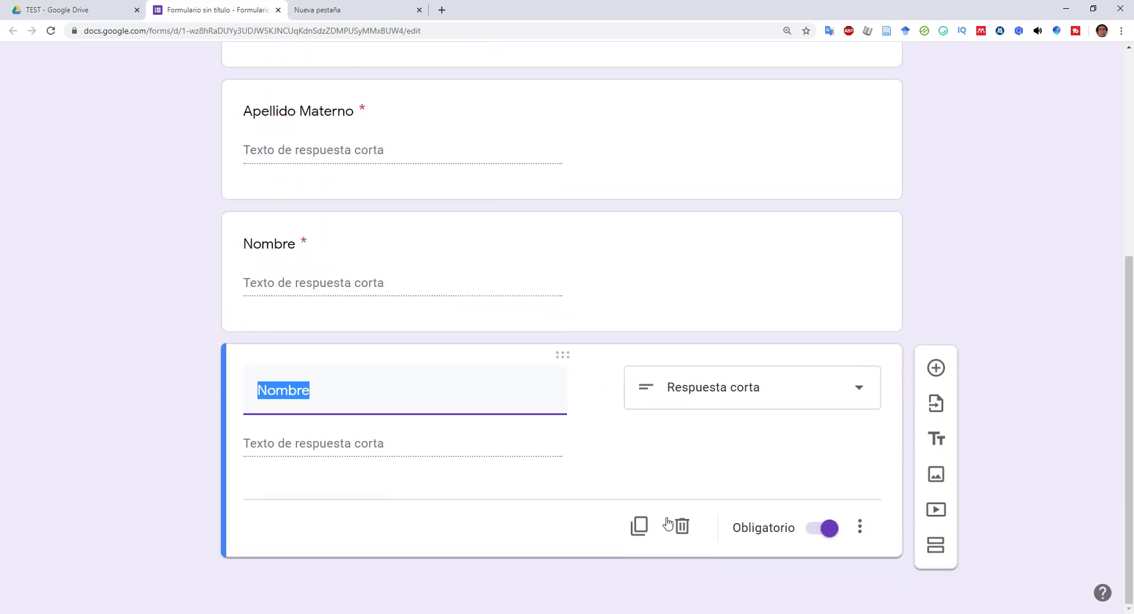
{"action": "type", "text": "CURP"}
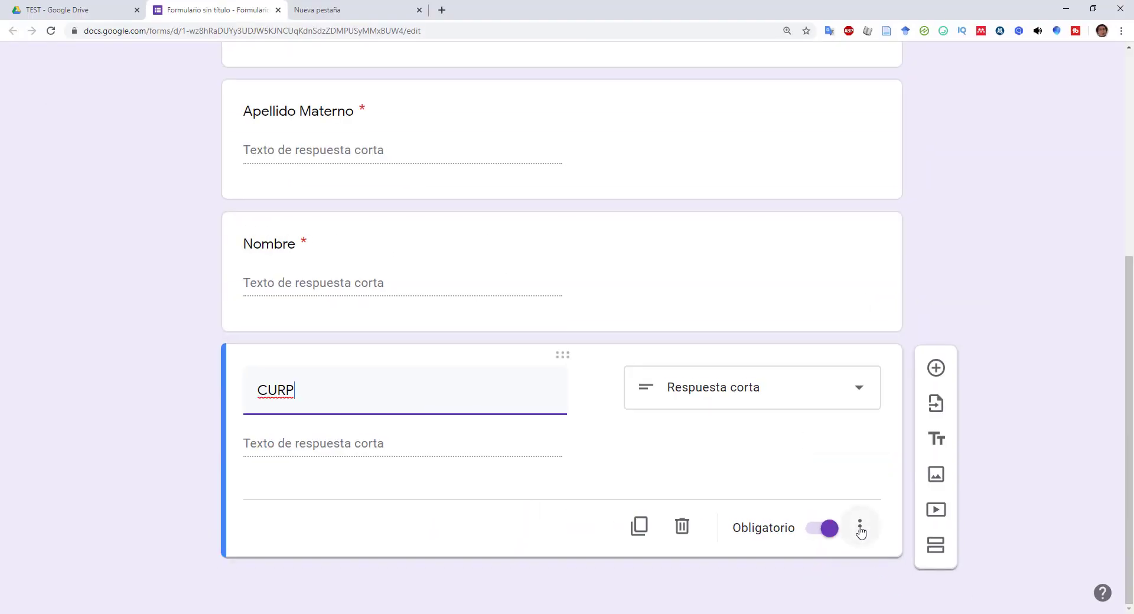
- Give CURP a length validation of maximum 18 characters with error 'LA CURP TIENE 18 Caracteres'
{"action": "left_click", "coordinate": [861, 527]}
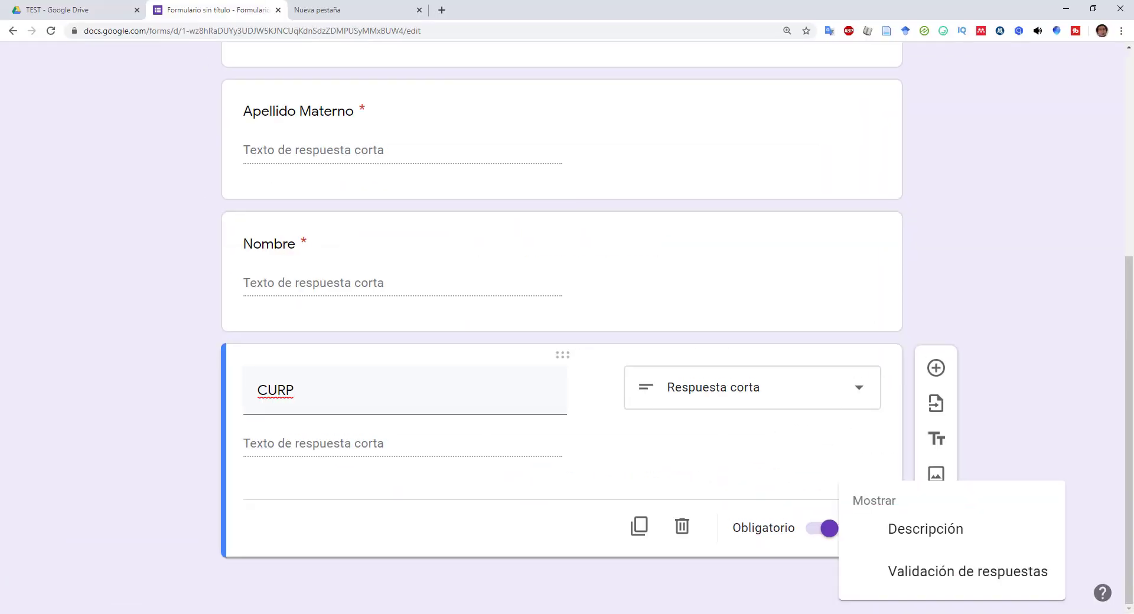
{"action": "left_click", "coordinate": [947, 570]}
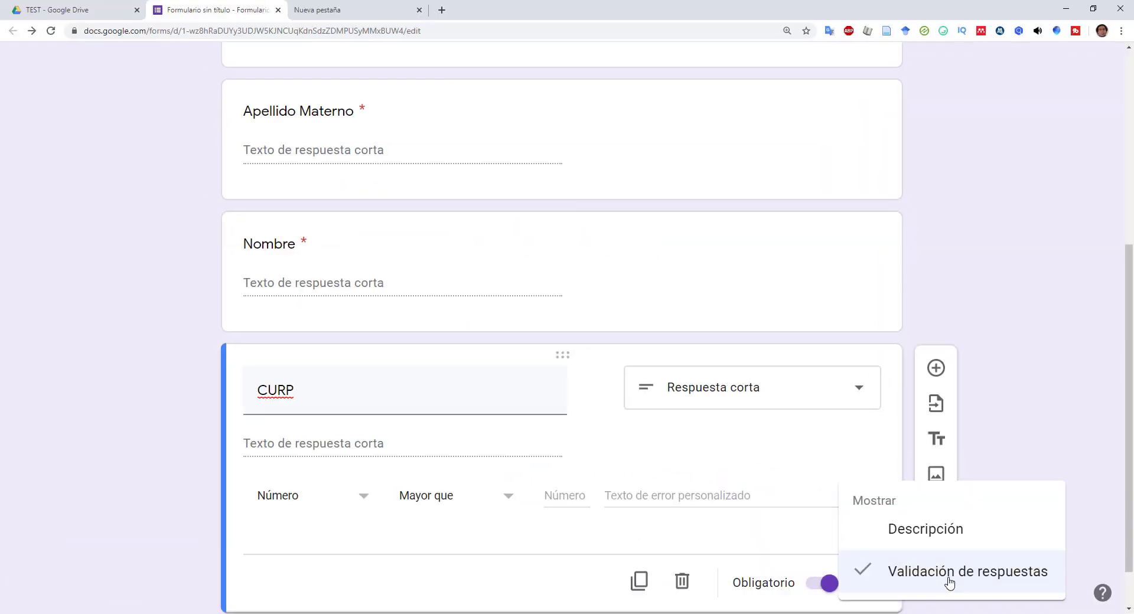
{"action": "scroll", "coordinate": [523, 440], "scroll_direction": "down", "scroll_amount": 1}
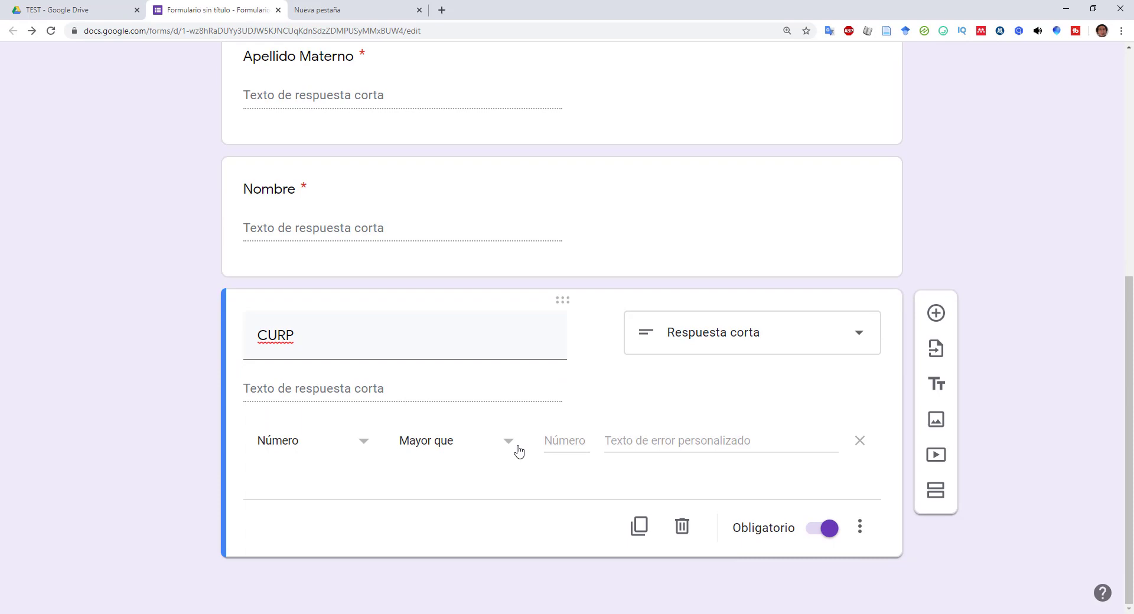
{"action": "left_click", "coordinate": [365, 459]}
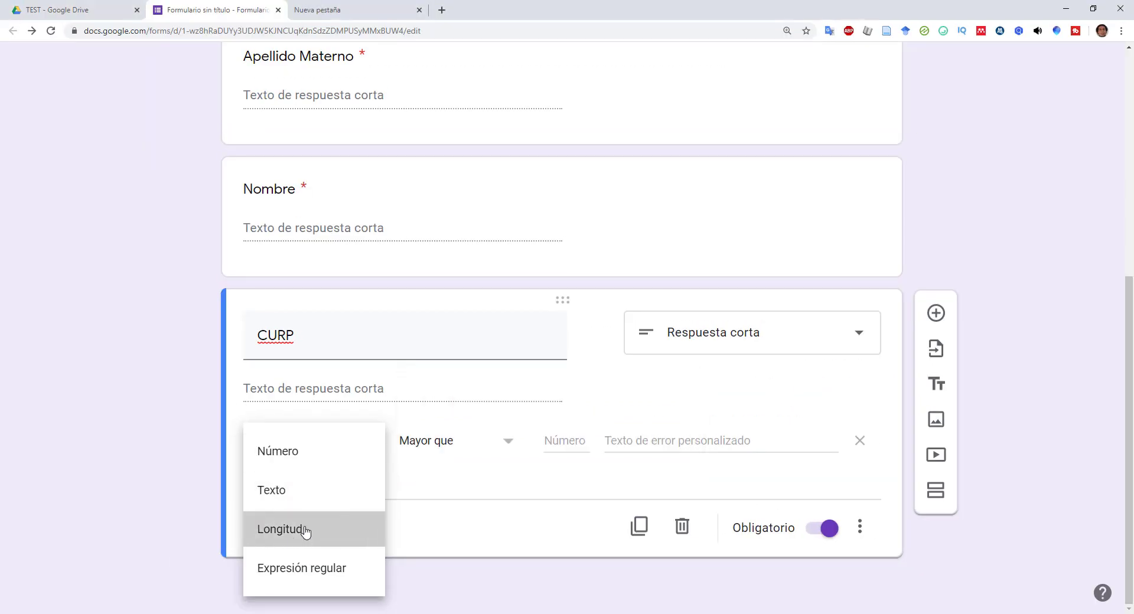
{"action": "left_click", "coordinate": [306, 532]}
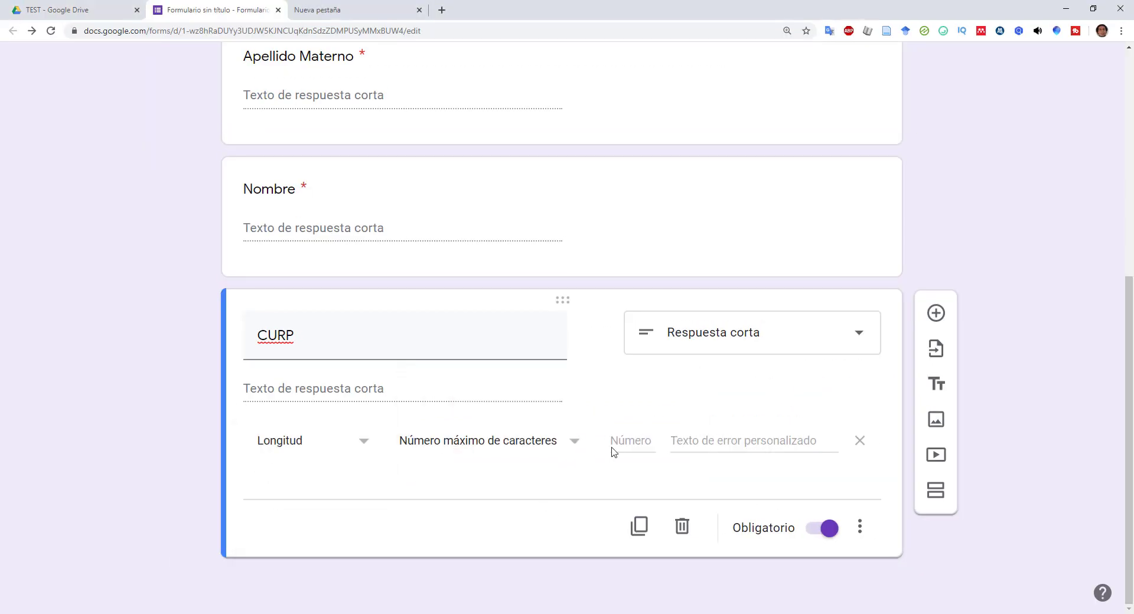
{"action": "left_click", "coordinate": [630, 441]}
{"action": "type", "text": "148"}
{"action": "left_click", "coordinate": [695, 443]}
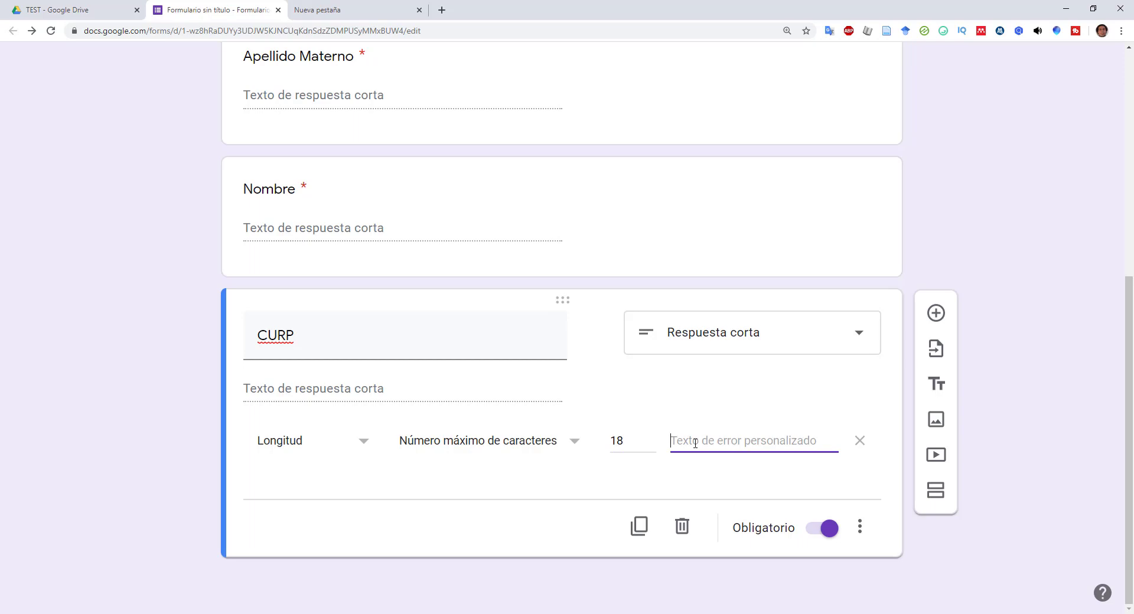
{"action": "type", "text": "LA"}
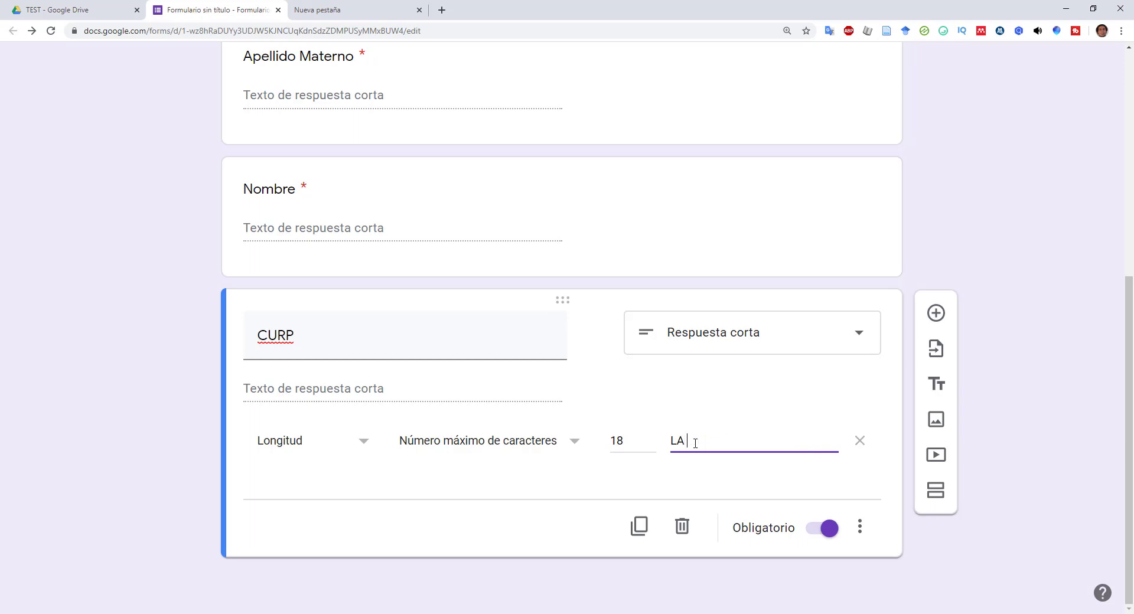
{"action": "type", "text": " CURP t"}
{"action": "type", "text": "IENE 14"}
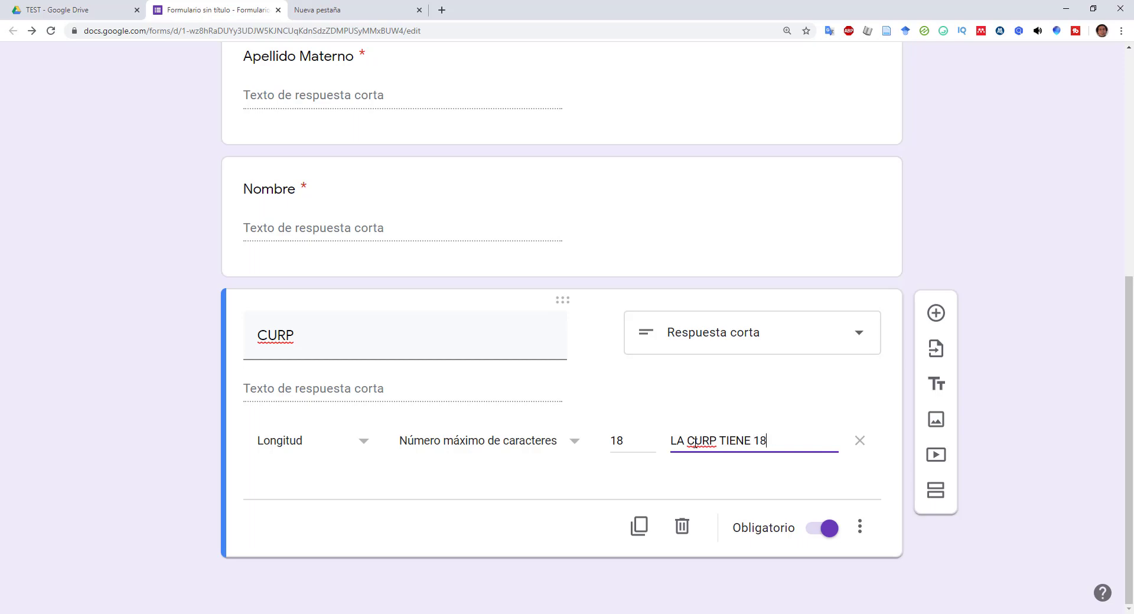
{"action": "type", "text": " Caracteres"}
{"action": "left_click", "coordinate": [757, 476]}
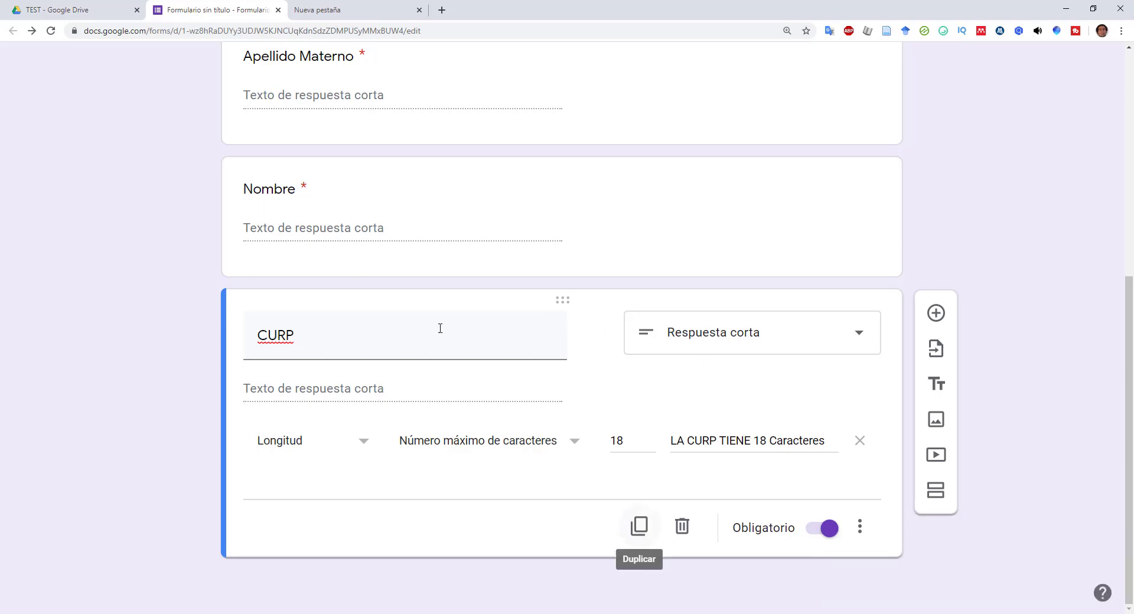
{"action": "scroll", "coordinate": [370, 294], "scroll_direction": "up", "scroll_amount": 6}
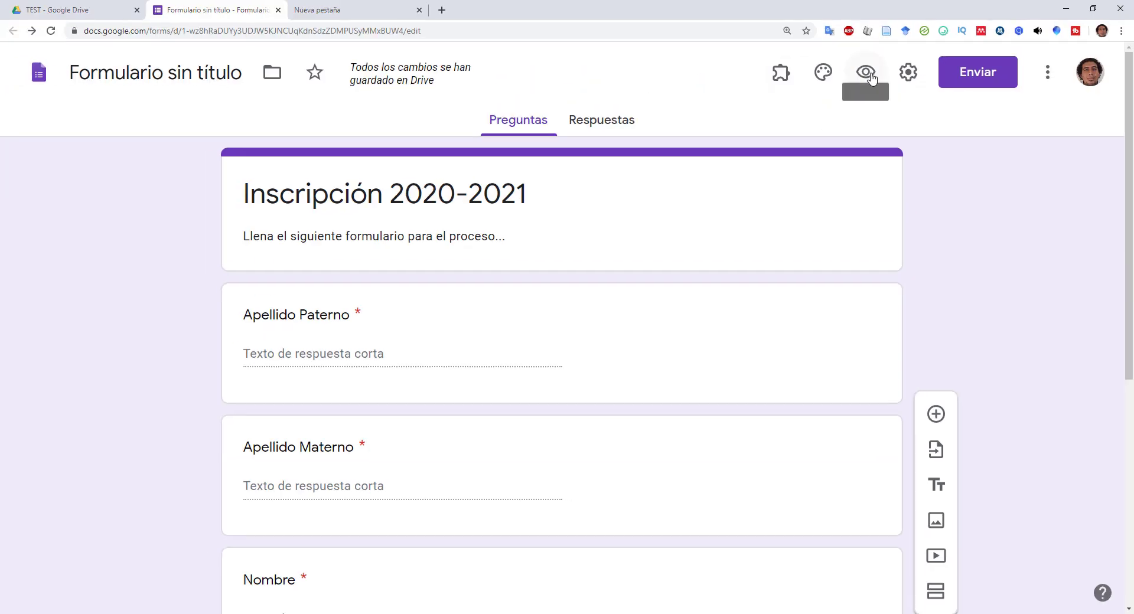
{"action": "left_click", "coordinate": [866, 73]}
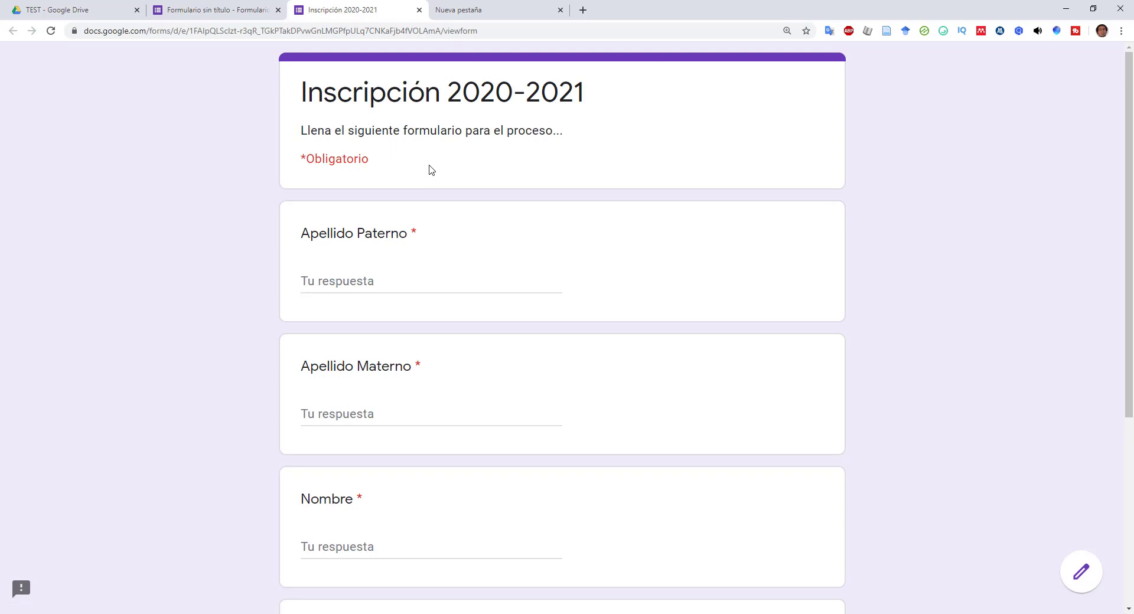
{"action": "scroll", "coordinate": [431, 174], "scroll_direction": "down", "scroll_amount": 5}
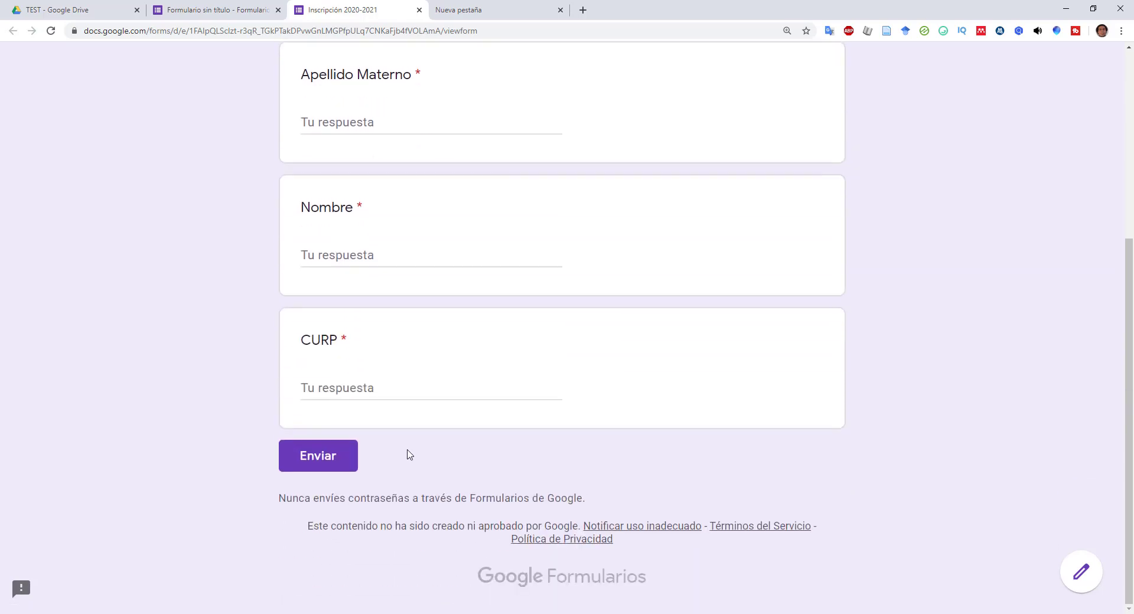
{"action": "scroll", "coordinate": [413, 406], "scroll_direction": "up", "scroll_amount": 2}
{"action": "scroll", "coordinate": [414, 406], "scroll_direction": "up", "scroll_amount": 3}
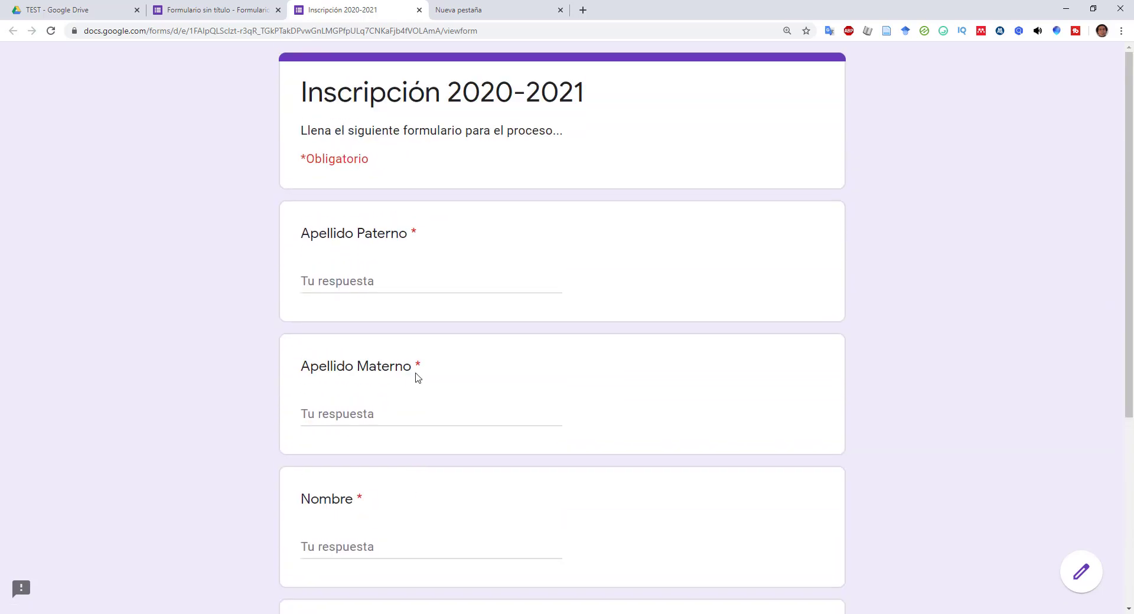
{"action": "left_click", "coordinate": [420, 10]}
{"action": "scroll", "coordinate": [471, 349], "scroll_direction": "down", "scroll_amount": 6}
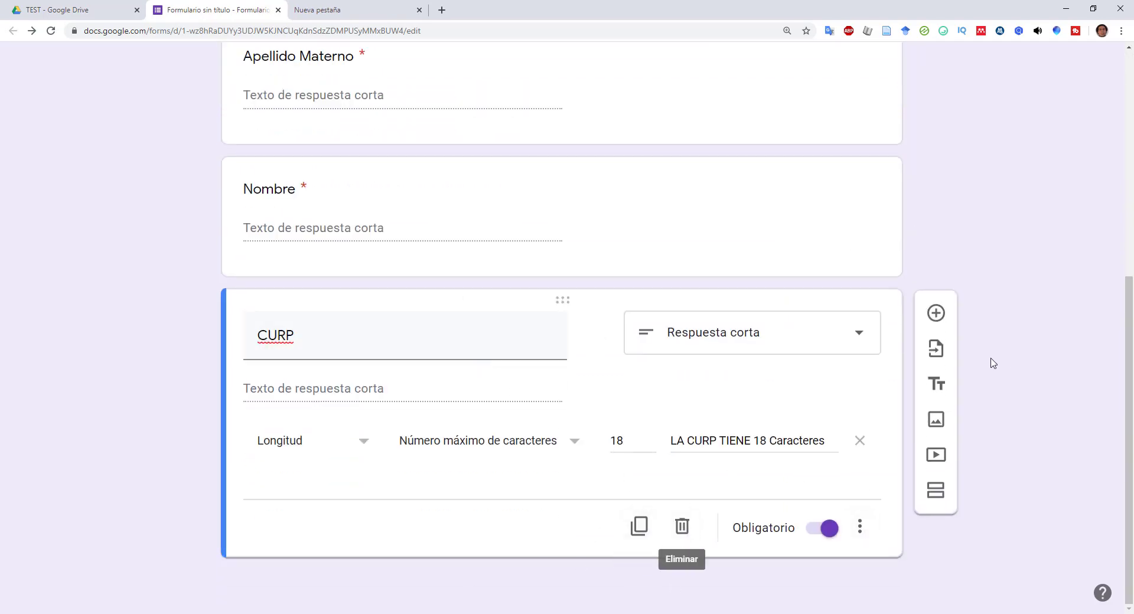
{"action": "left_click", "coordinate": [935, 314]}
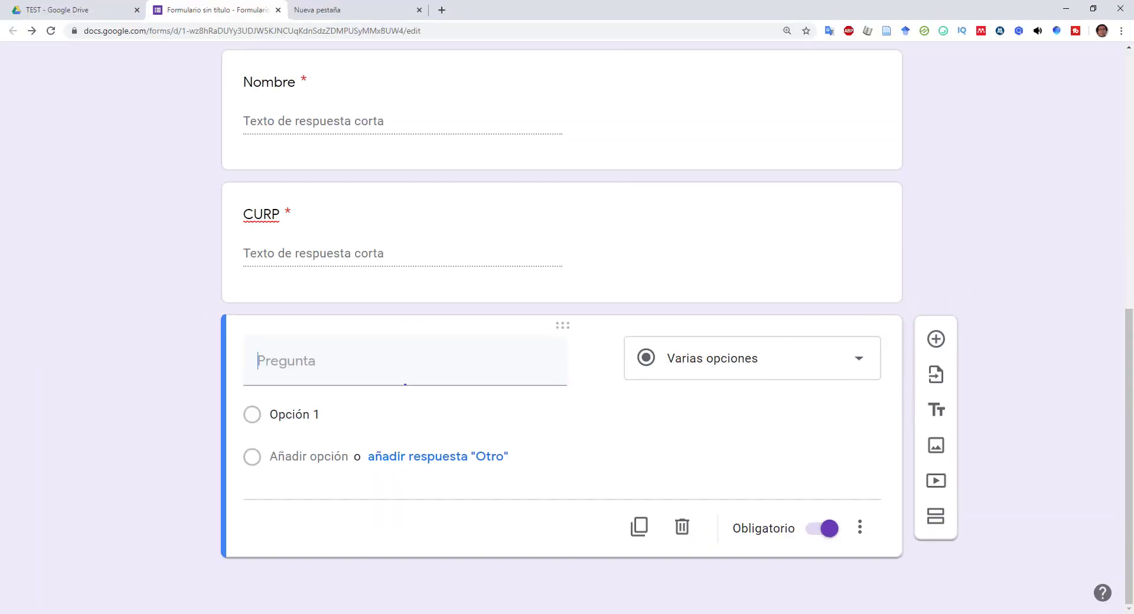
- Change the new question's type to Subir archivos
{"action": "left_click", "coordinate": [864, 365]}
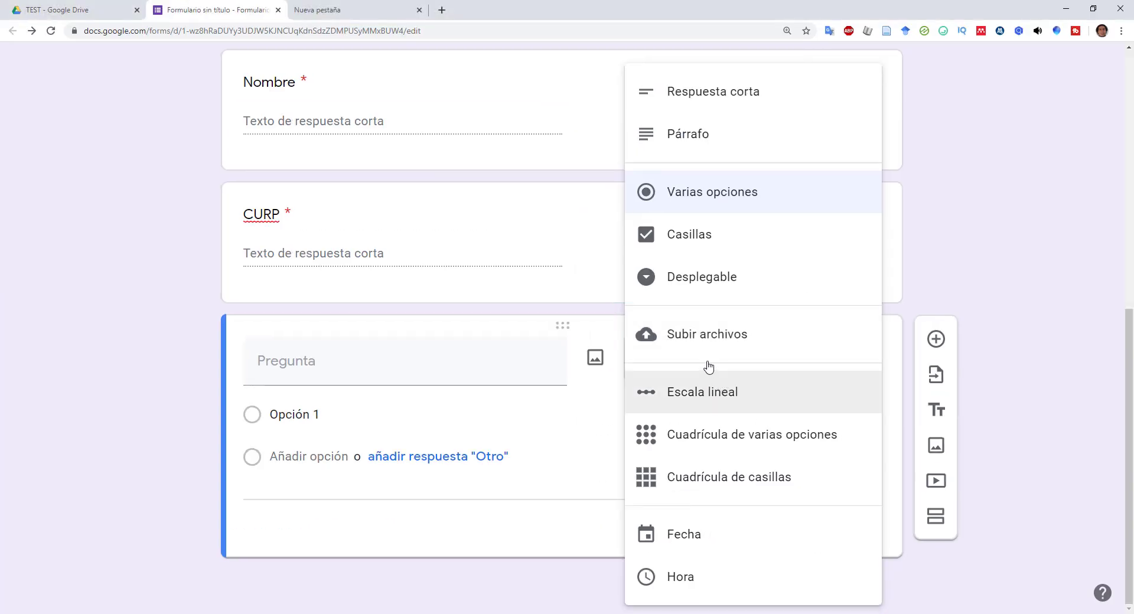
{"action": "left_click", "coordinate": [703, 336]}
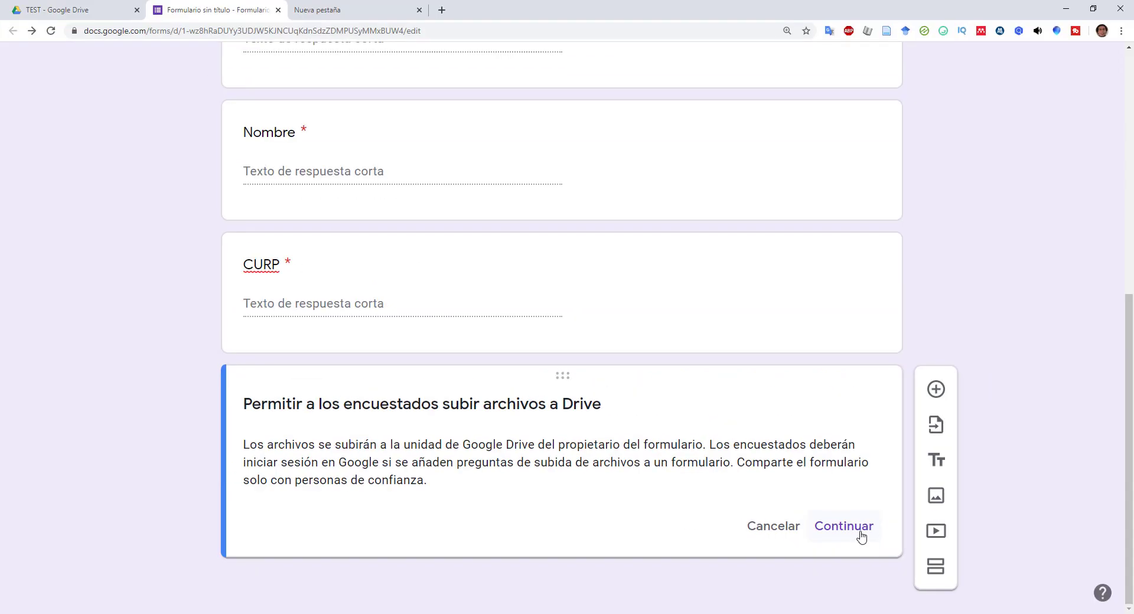
- Accept the Drive notice and title the question 'Sube aquí en fotografía los documentos que te solicitamos'
{"action": "left_click", "coordinate": [861, 536]}
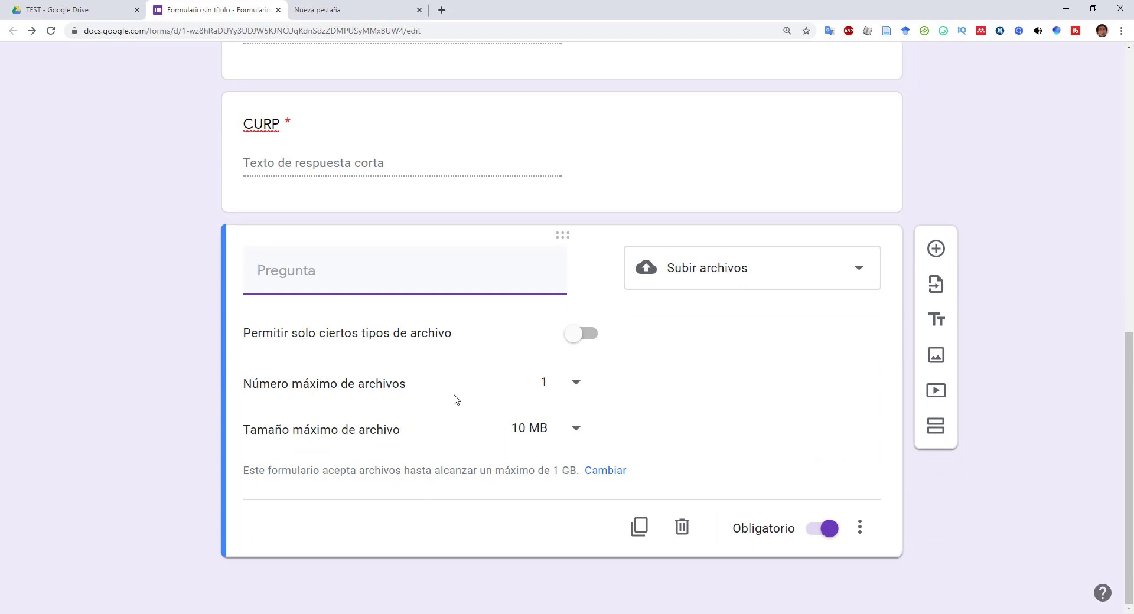
{"action": "type", "text": "Sube aquí en fotogra"}
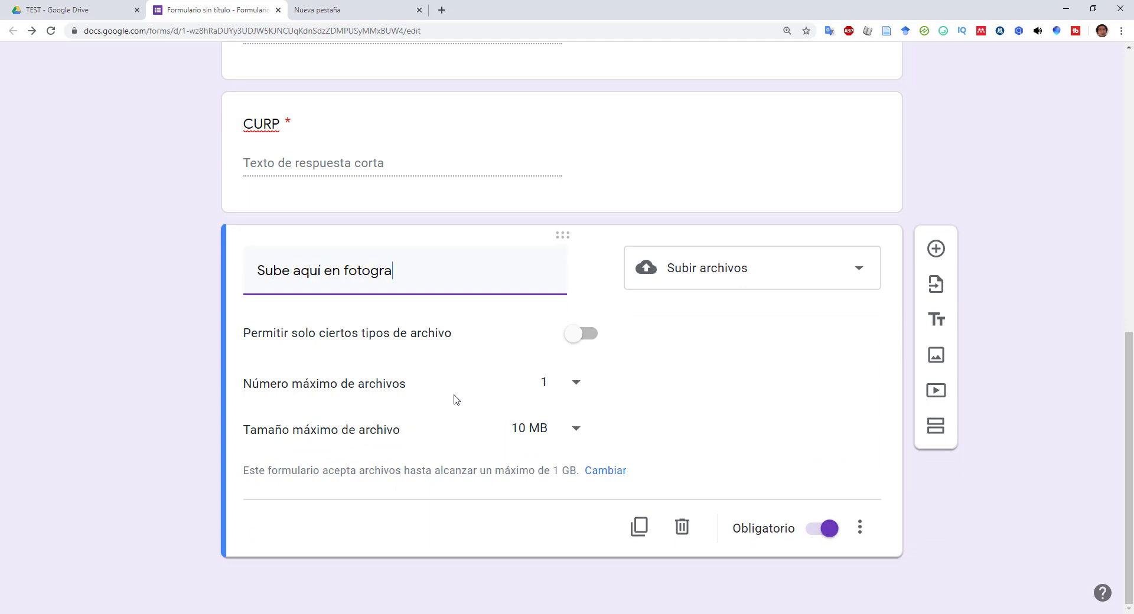
{"action": "type", "text": "fía los docume"}
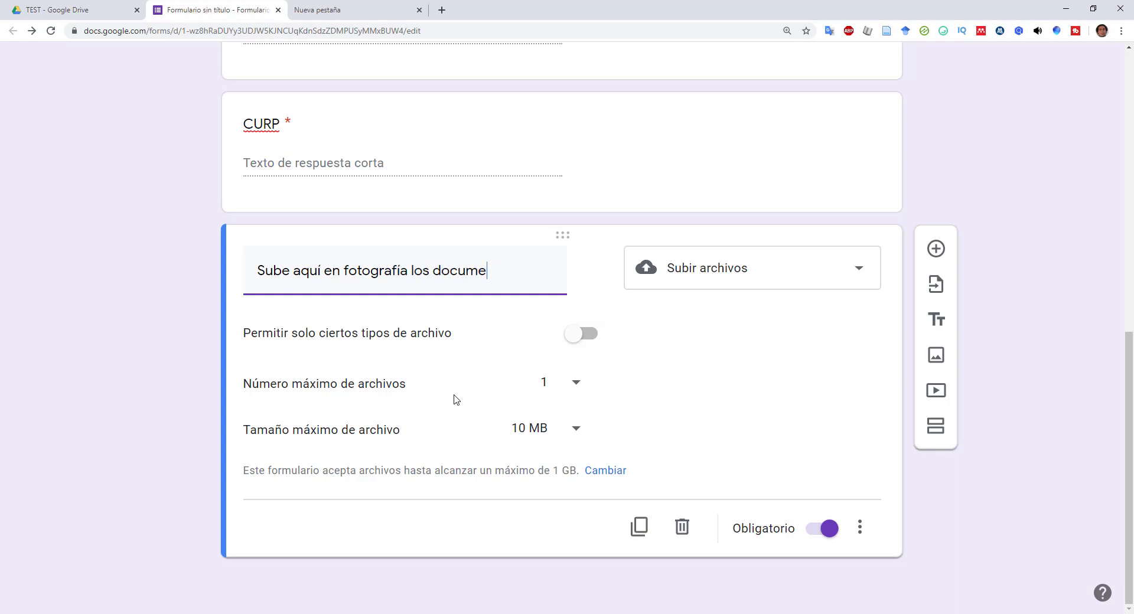
{"action": "type", "text": "ntos que te soli"}
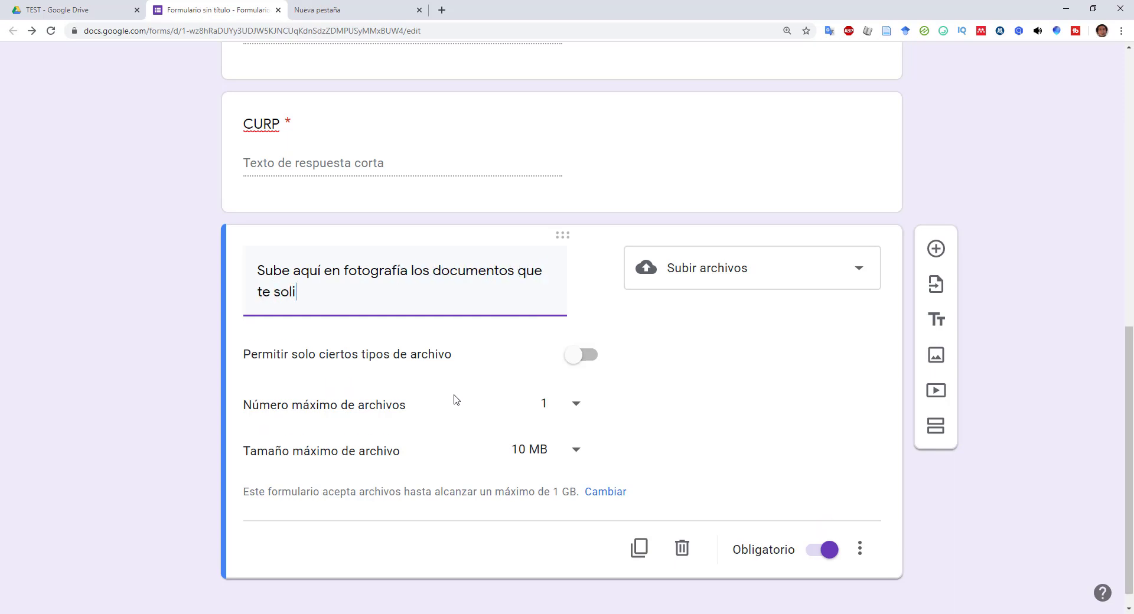
{"action": "key", "text": "BackSpace"}
{"action": "type", "text": "olicitamos"}
- Restrict uploads to specific file types, leaving only Imagen allowed
{"action": "left_click", "coordinate": [586, 356]}
{"action": "scroll", "coordinate": [354, 390], "scroll_direction": "down", "scroll_amount": 1}
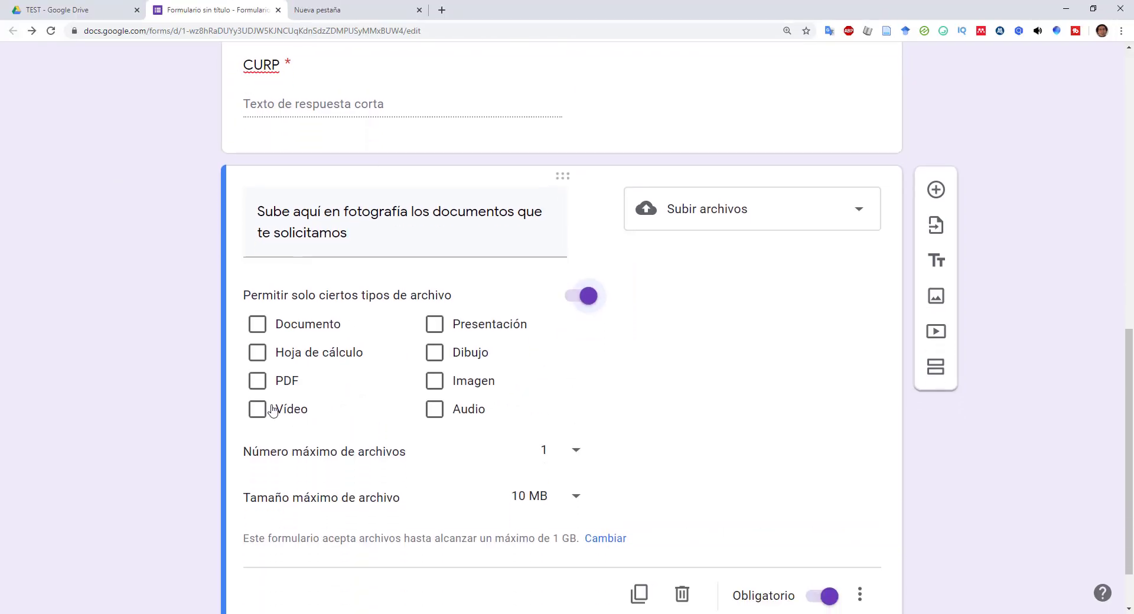
{"action": "left_click", "coordinate": [434, 381]}
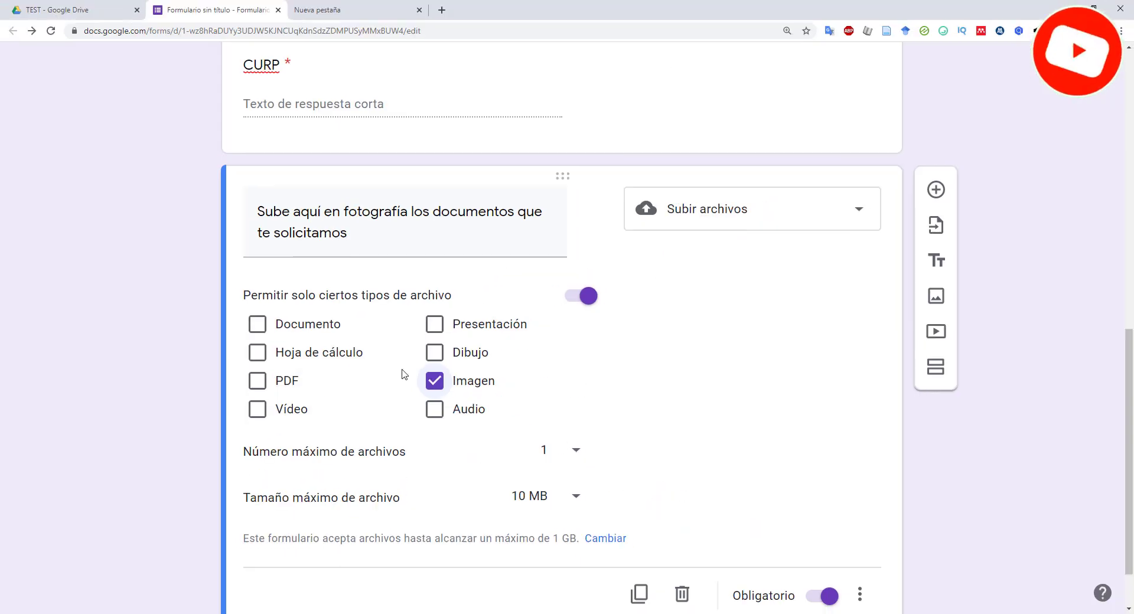
{"action": "left_click", "coordinate": [260, 389]}
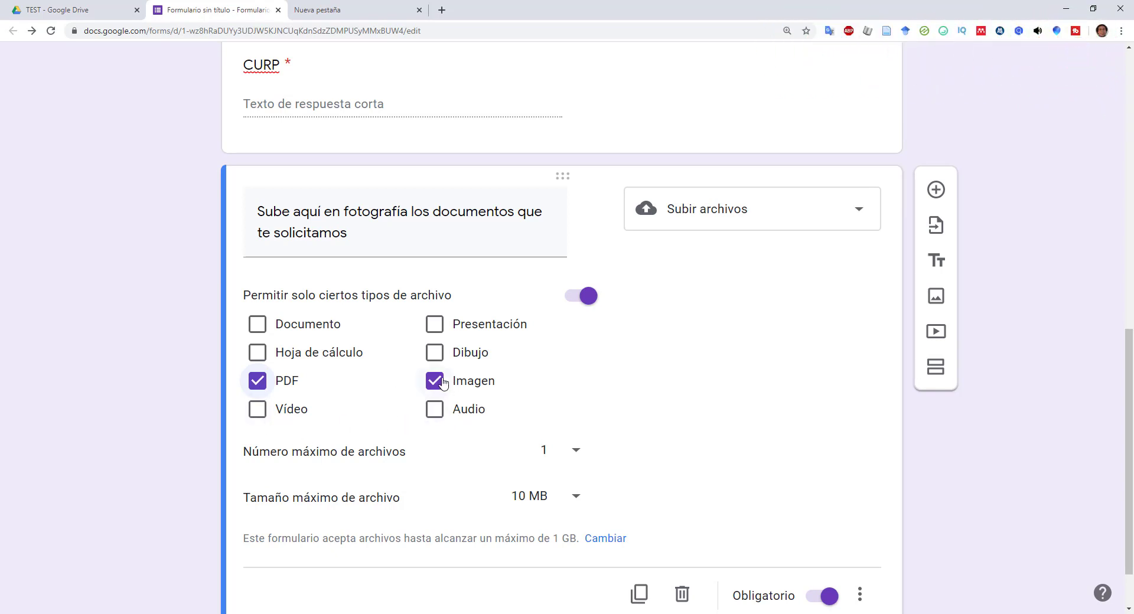
{"action": "left_click", "coordinate": [307, 384]}
{"action": "left_click", "coordinate": [432, 380]}
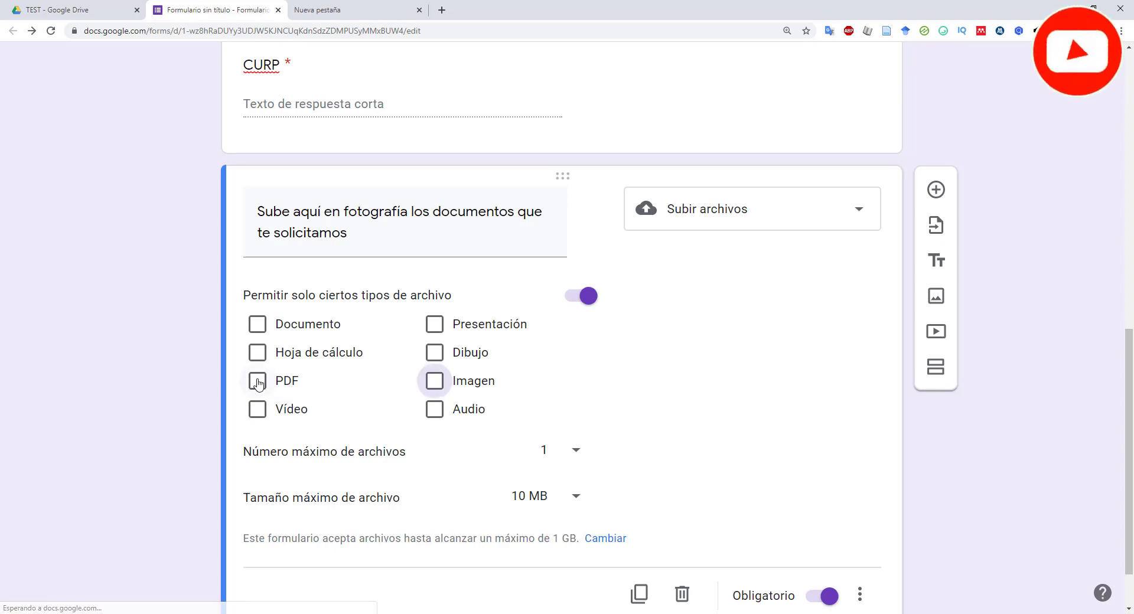
{"action": "left_click", "coordinate": [432, 380]}
- Allow at most 5 files of up to 10 MB each
{"action": "scroll", "coordinate": [541, 397], "scroll_direction": "down", "scroll_amount": 1}
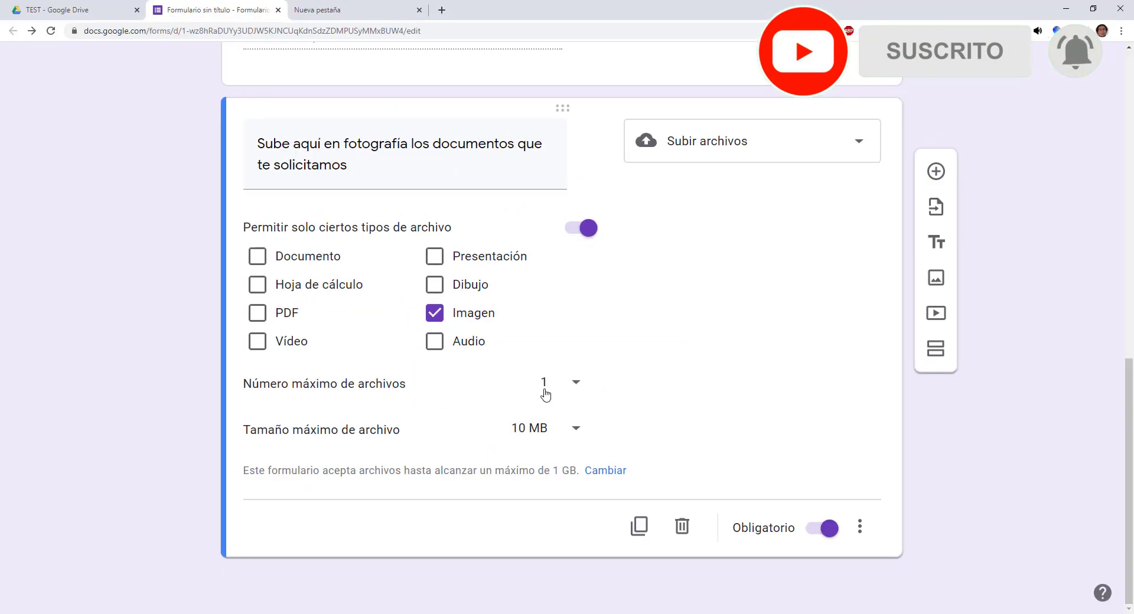
{"action": "left_click", "coordinate": [612, 366]}
{"action": "left_click", "coordinate": [565, 428]}
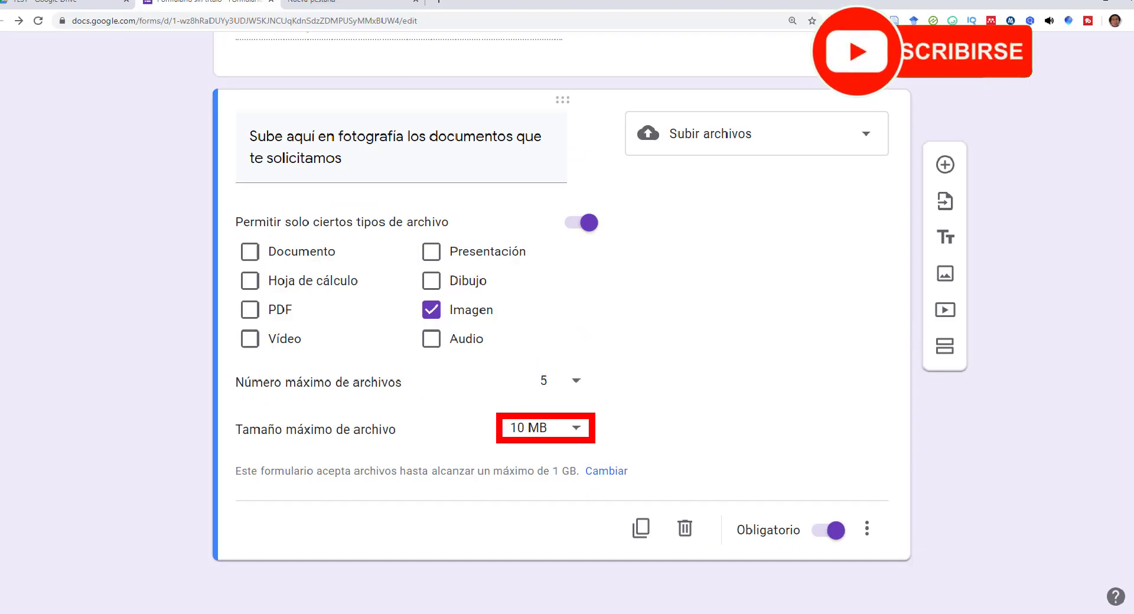
{"action": "left_click", "coordinate": [572, 429]}
{"action": "left_click", "coordinate": [567, 412]}
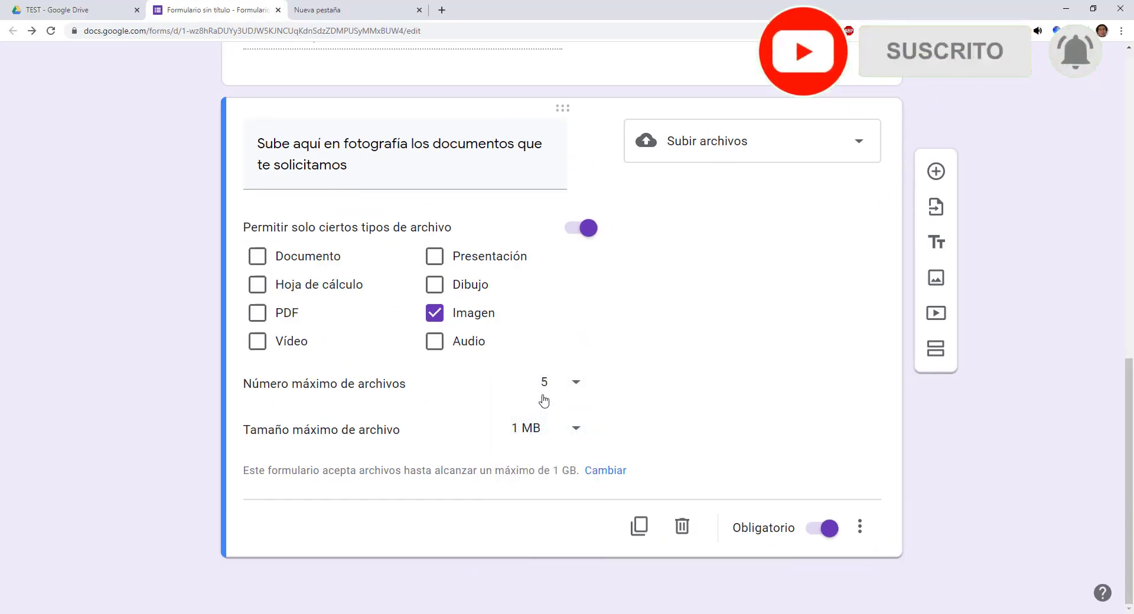
{"action": "left_click", "coordinate": [576, 430]}
{"action": "left_click", "coordinate": [579, 444]}
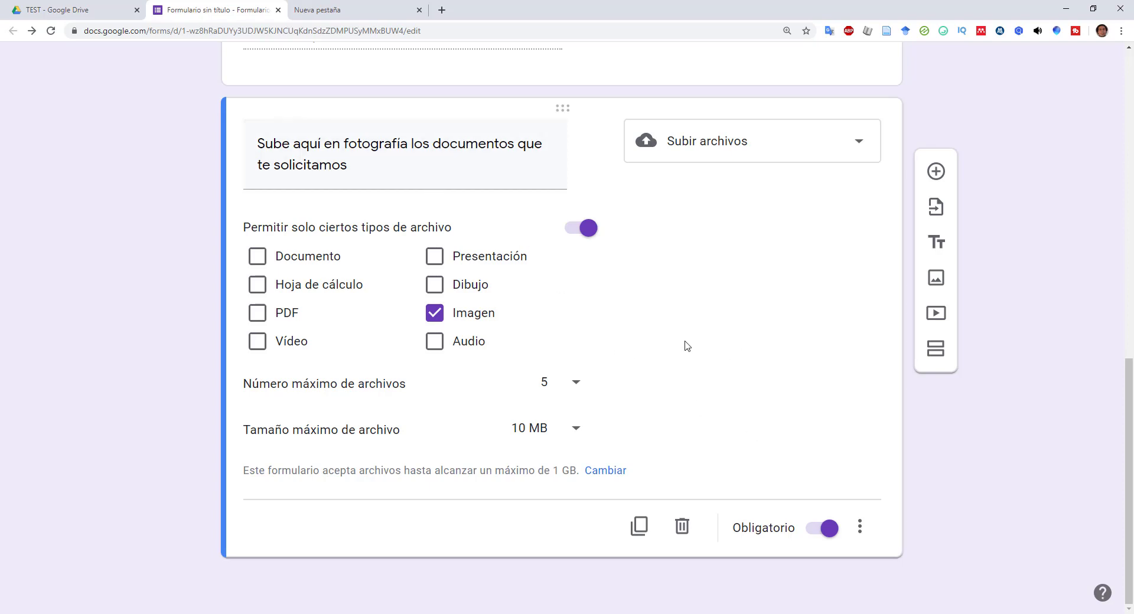
- Add a new blank question below the upload question
{"action": "scroll", "coordinate": [669, 360], "scroll_direction": "up", "scroll_amount": 10}
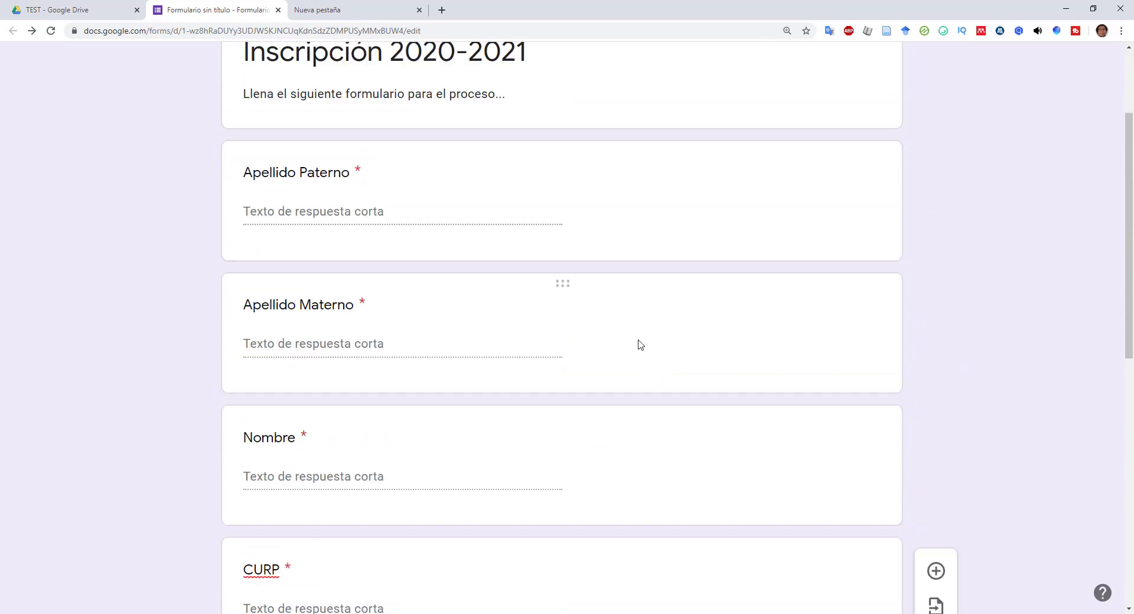
{"action": "scroll", "coordinate": [640, 345], "scroll_direction": "up", "scroll_amount": 3}
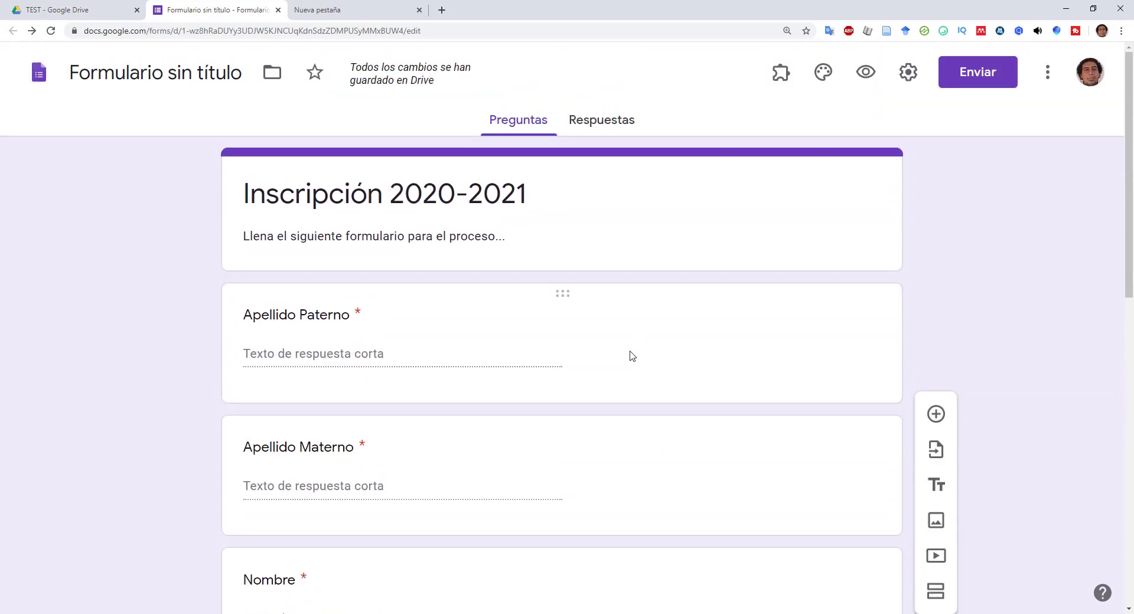
{"action": "scroll", "coordinate": [631, 354], "scroll_direction": "down", "scroll_amount": 12}
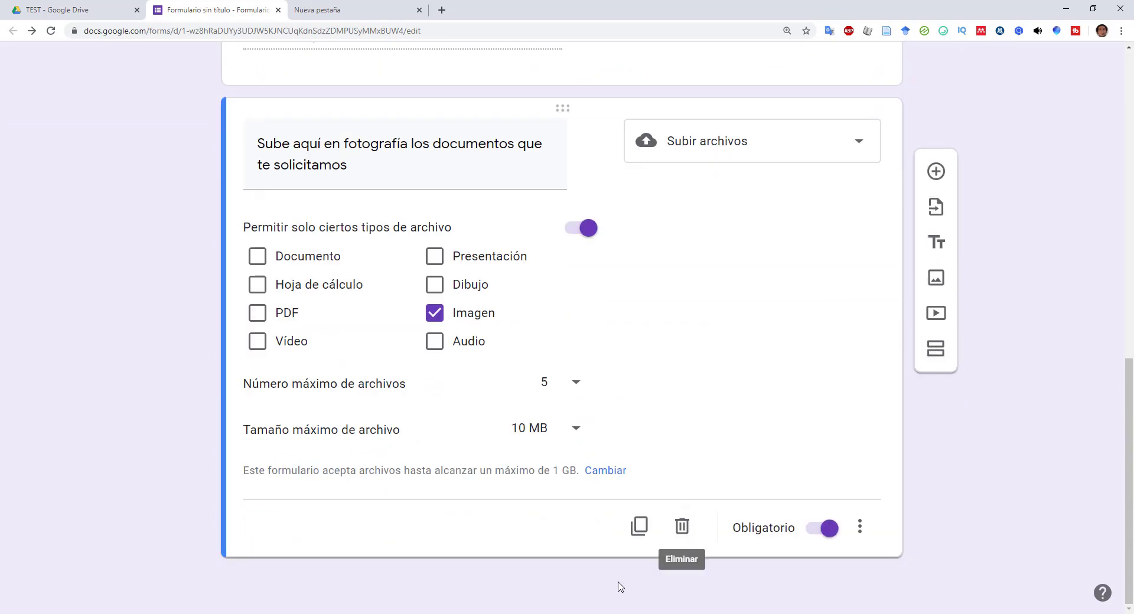
{"action": "left_click", "coordinate": [938, 176]}
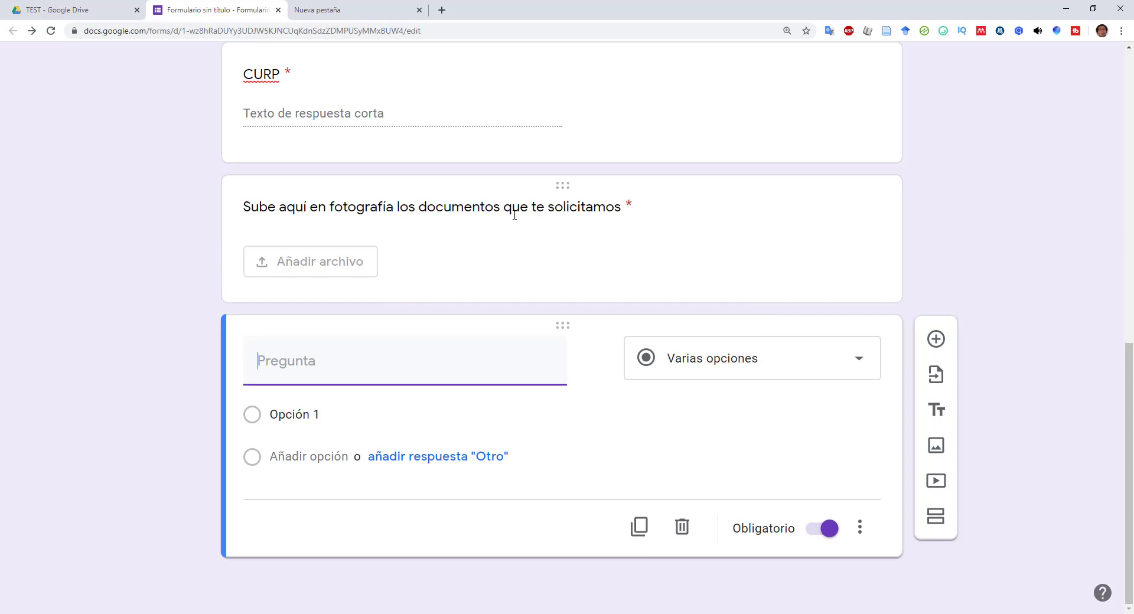
- Append '(Acta de nacimiento, comprobante' to the upload question's title, fixing the spelling
{"action": "left_click", "coordinate": [495, 211]}
{"action": "left_click", "coordinate": [392, 255]}
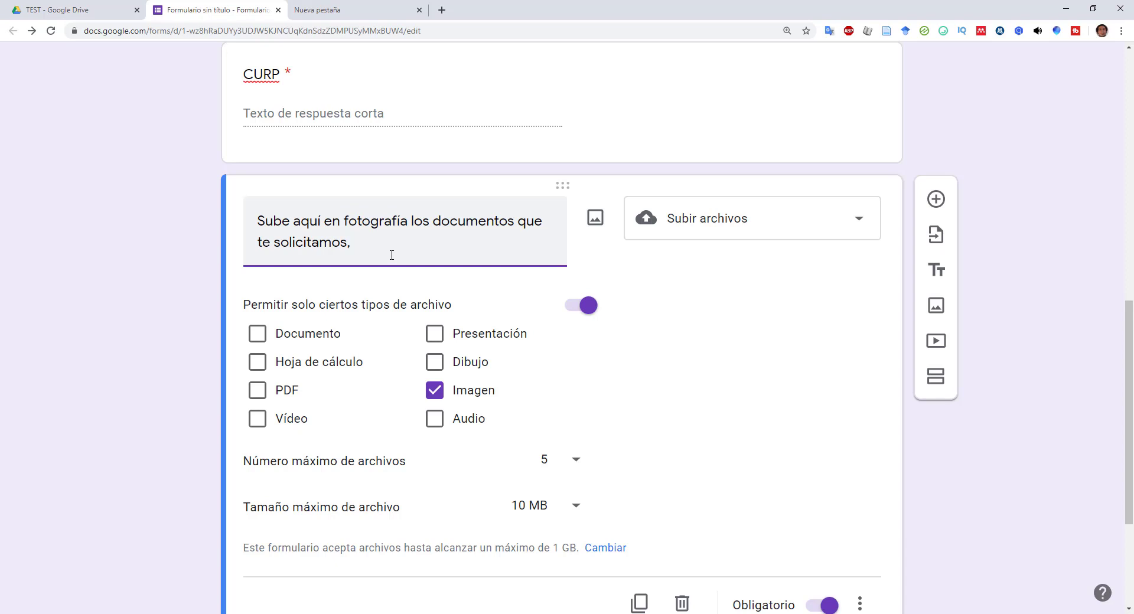
{"action": "type", "text": "(Fotogra"}
{"action": "type", "text": "fía"}
{"action": "key", "text": "BackSpace"}
{"action": "key", "text": "BackSpace"}
{"action": "key", "text": "BackSpace"}
{"action": "key", "text": "BackSpace"}
{"action": "key", "text": "BackSpace"}
{"action": "key", "text": "BackSpace"}
{"action": "key", "text": "BackSpace"}
{"action": "key", "text": "BackSpace"}
{"action": "type", "text": "Acta de nacimiento"}
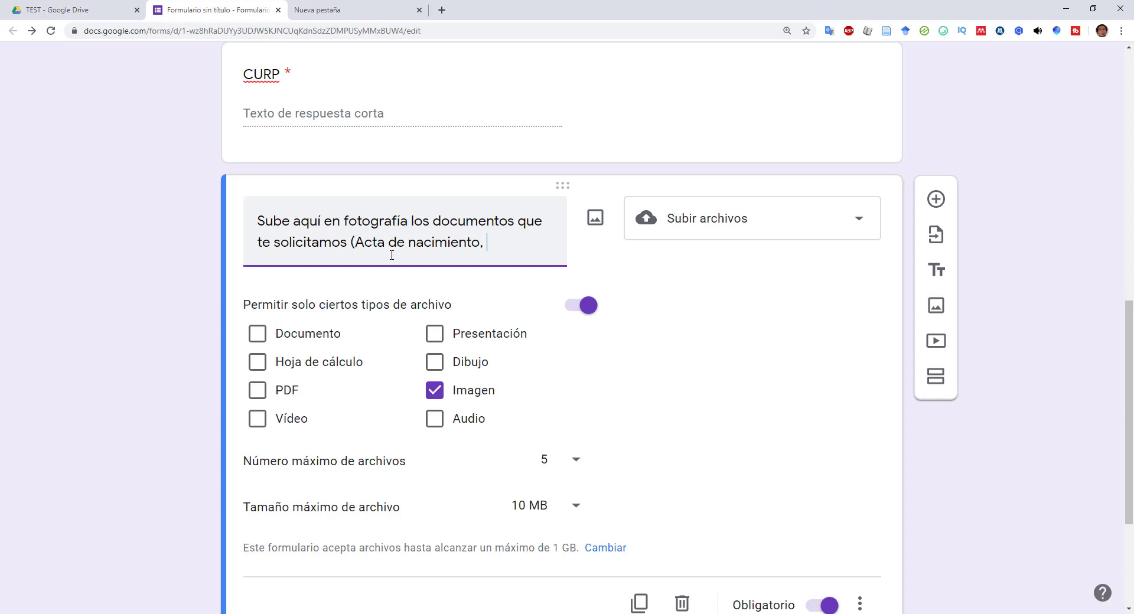
{"action": "type", "text": ", comprab"}
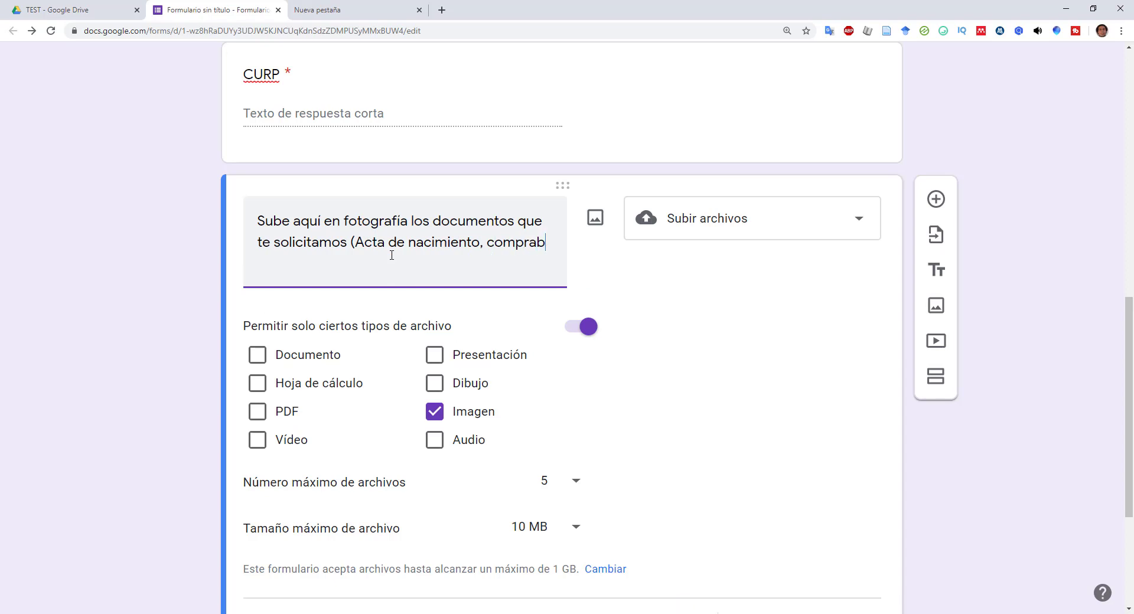
{"action": "type", "text": "ante"}
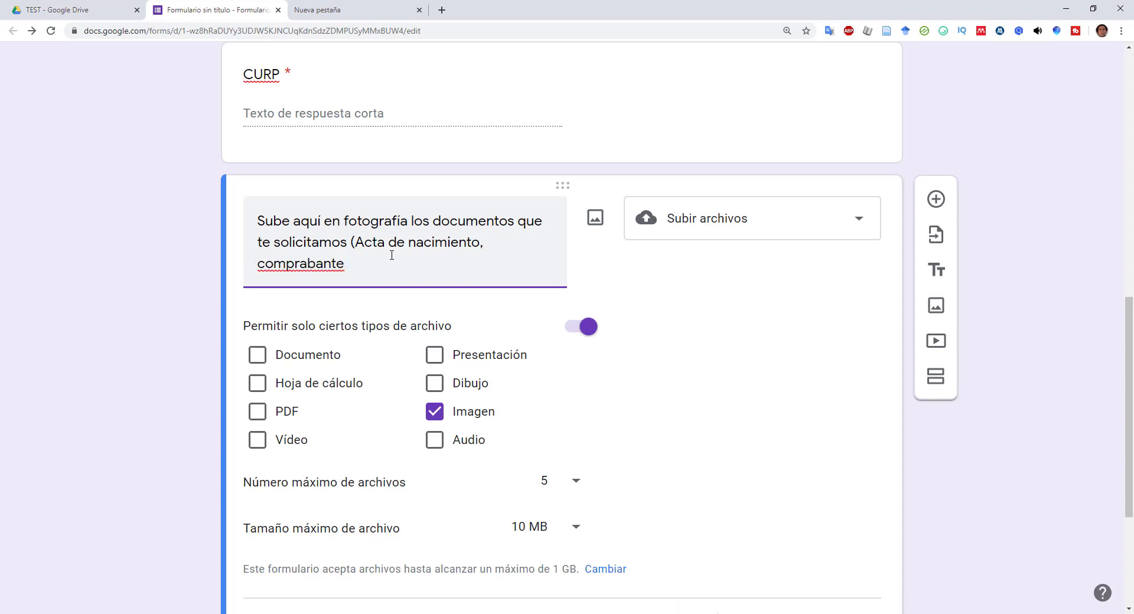
{"action": "right_click", "coordinate": [317, 273]}
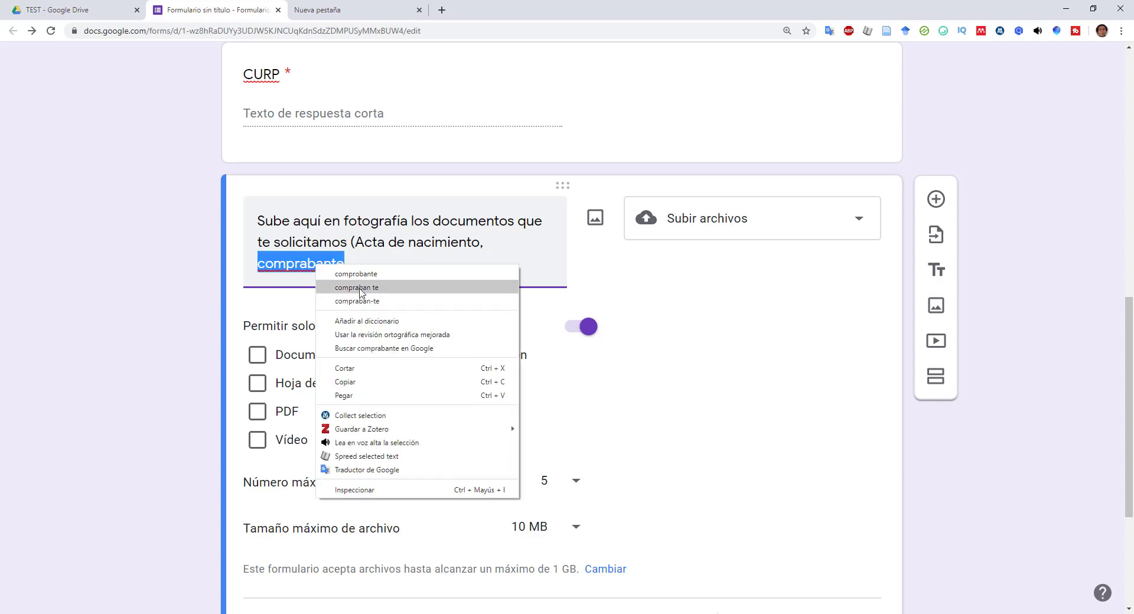
{"action": "left_click", "coordinate": [361, 275]}
- Complete the list with 'de pago, curp, comprobante de domicilio', correcting the spelling
{"action": "type", "text": "de pago"}
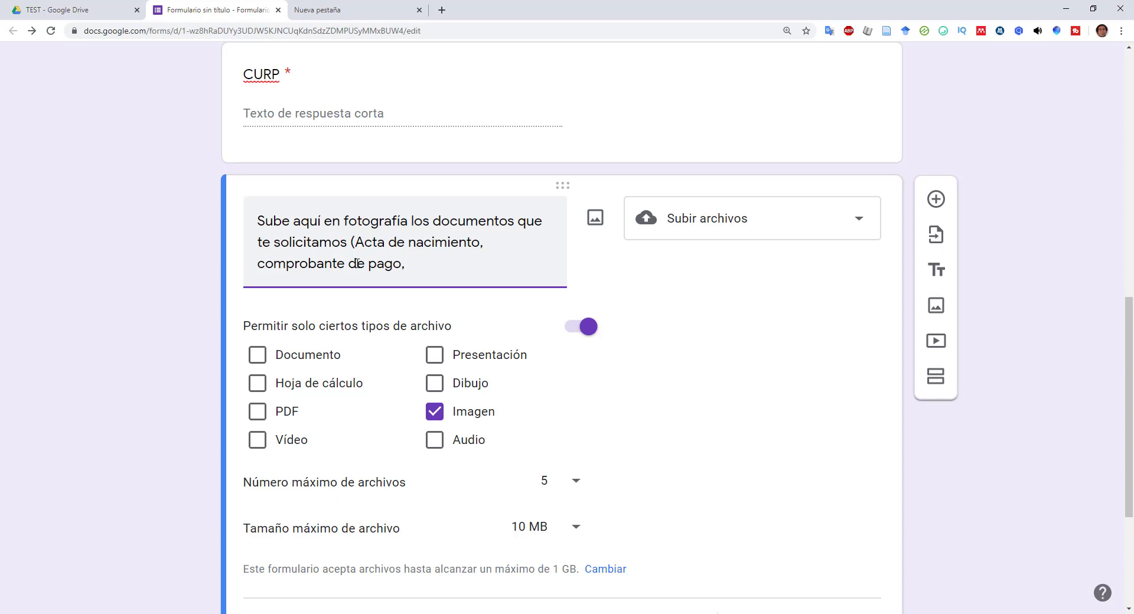
{"action": "type", "text": ", curp,"}
{"action": "type", "text": "compr"}
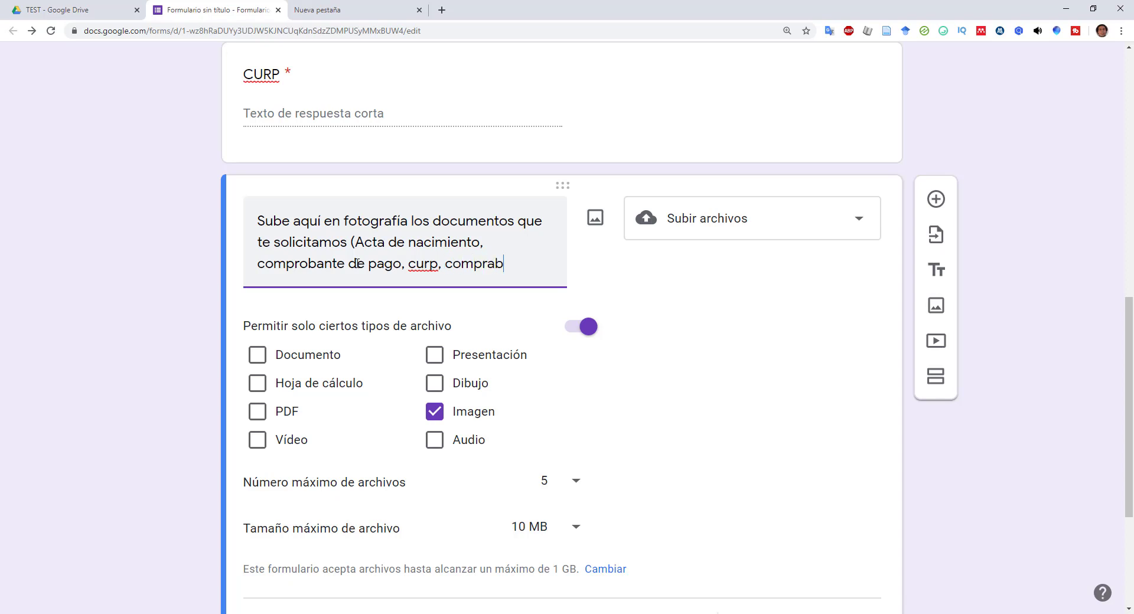
{"action": "type", "text": "abante de"}
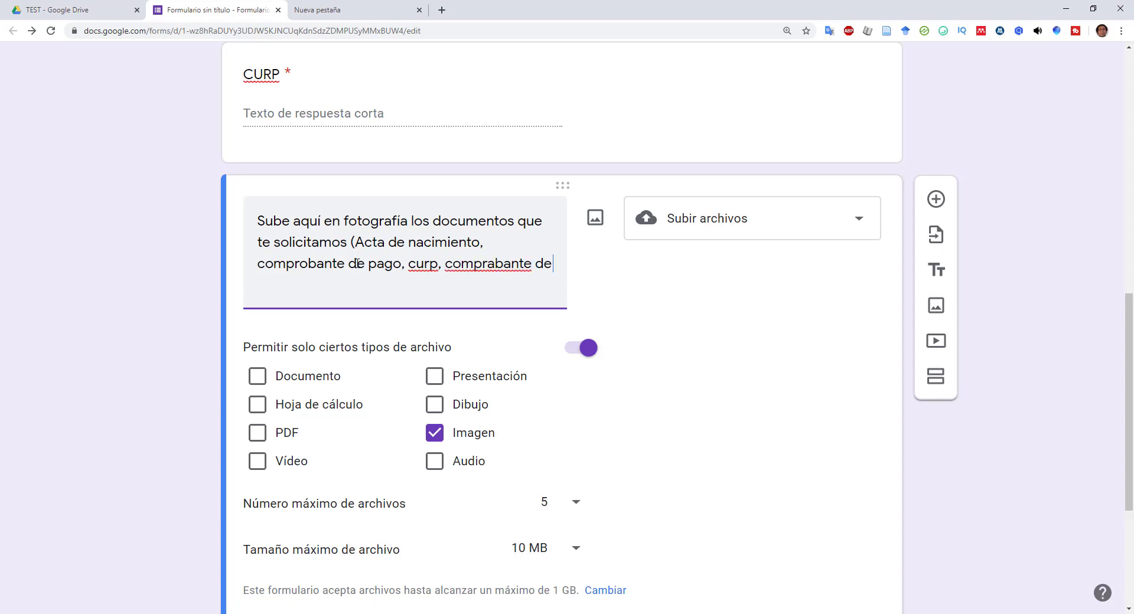
{"action": "right_click", "coordinate": [487, 270]}
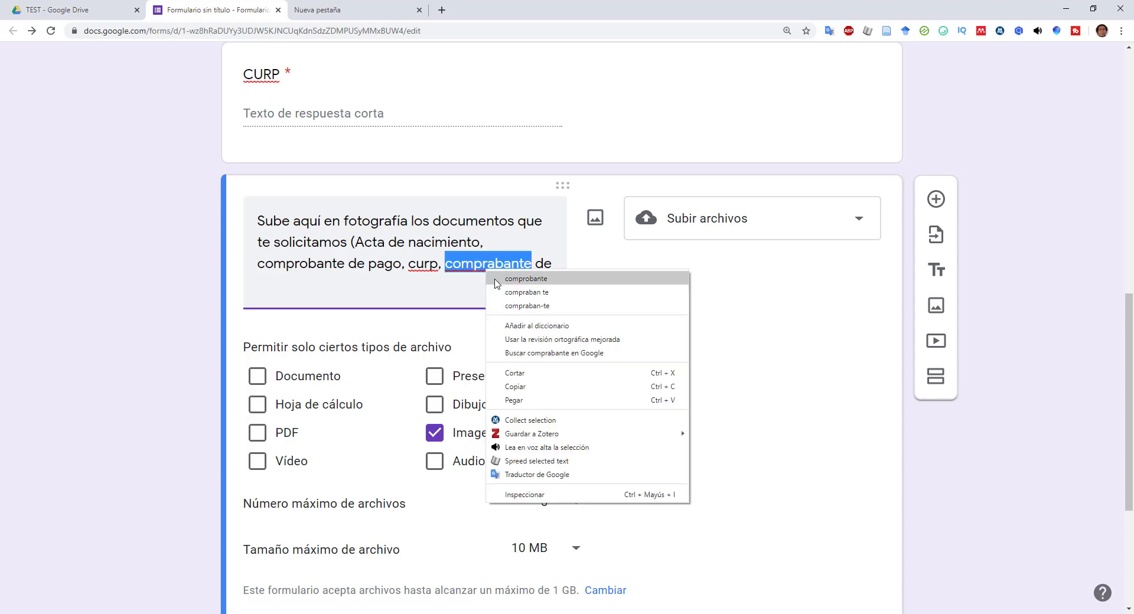
{"action": "left_click", "coordinate": [497, 280]}
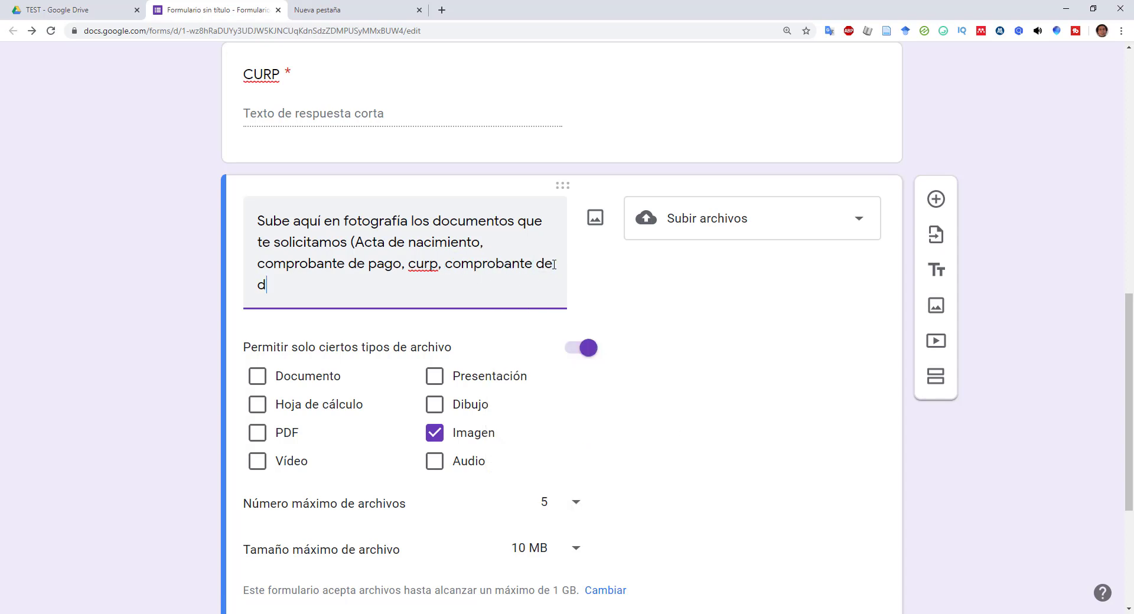
{"action": "type", "text": "domicilio...)"}
{"action": "left_click", "coordinate": [1086, 381]}
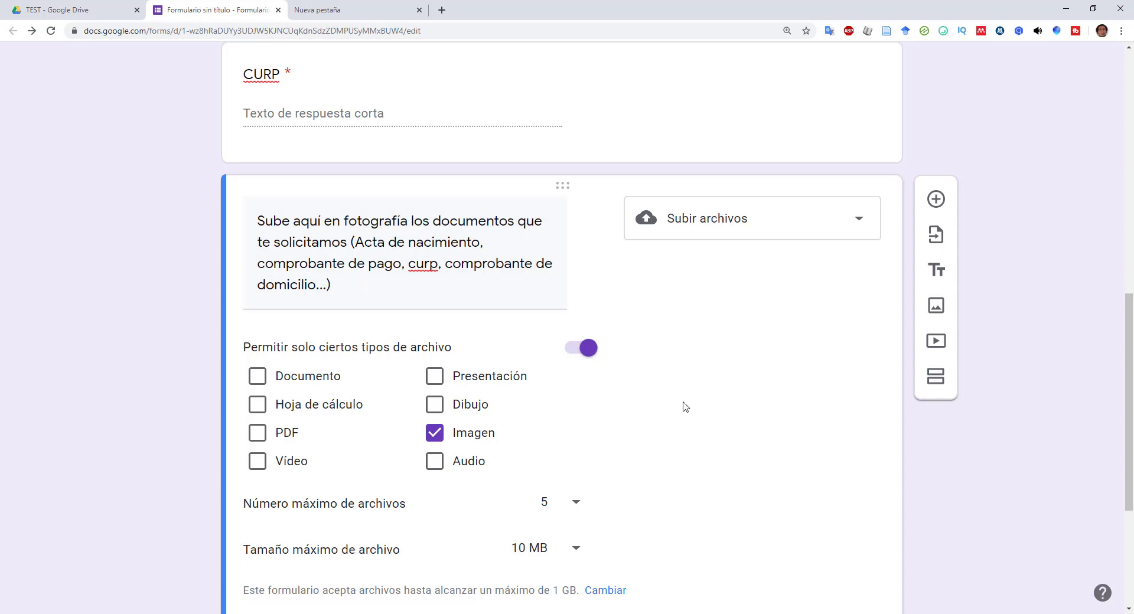
{"action": "scroll", "coordinate": [685, 353], "scroll_direction": "down", "scroll_amount": 4}
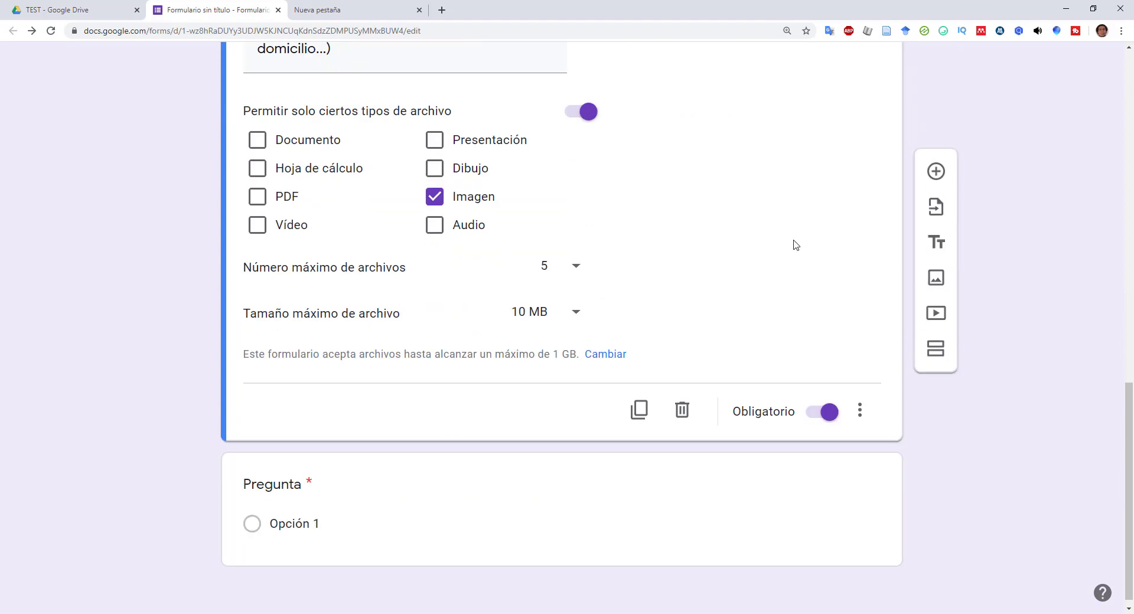
{"action": "scroll", "coordinate": [673, 351], "scroll_direction": "down", "scroll_amount": 1}
- Make the new question a short-answer 'Grupo' question with no answer validation
{"action": "left_click", "coordinate": [296, 514]}
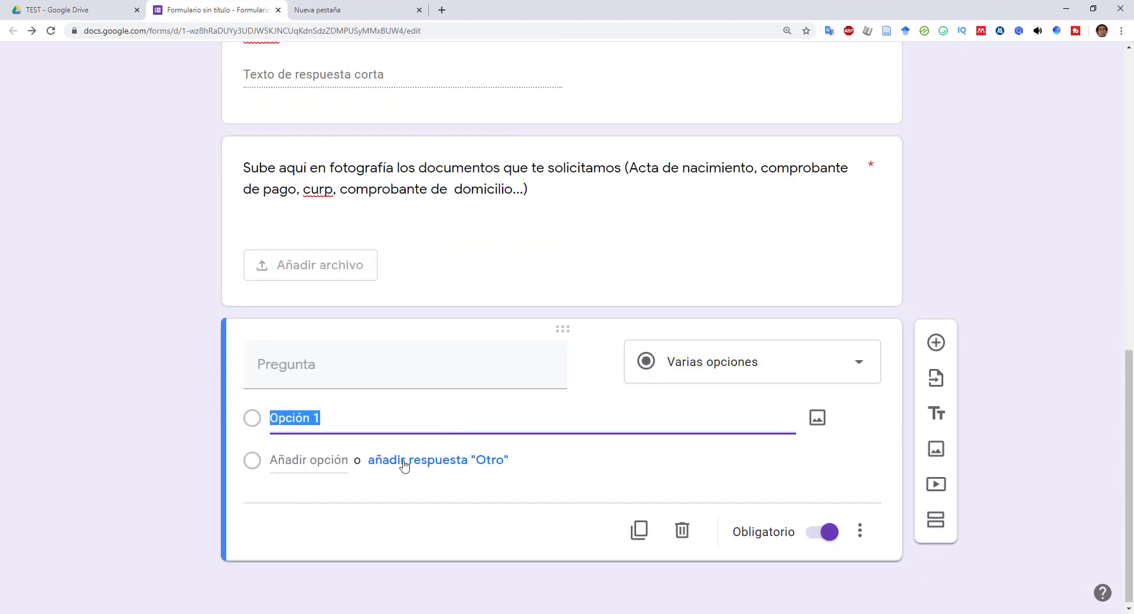
{"action": "left_click", "coordinate": [741, 362]}
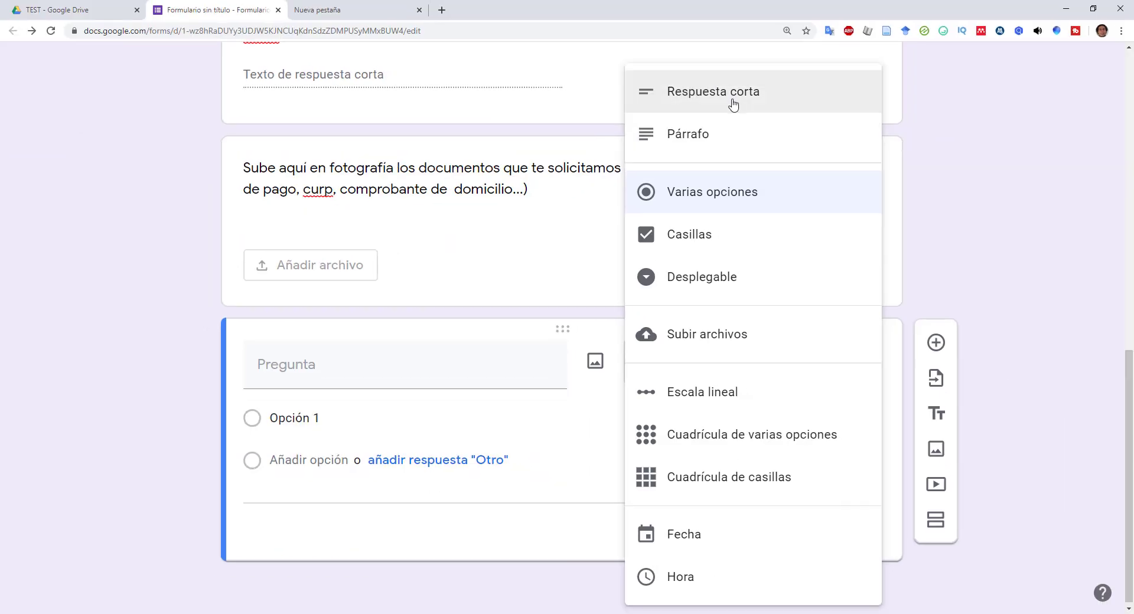
{"action": "left_click", "coordinate": [733, 103]}
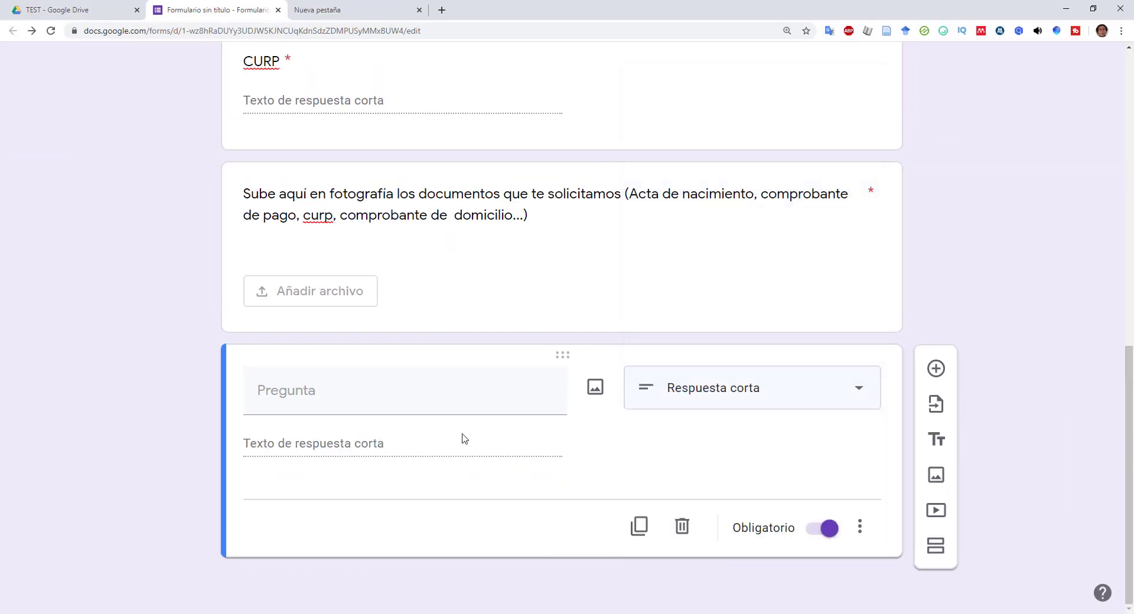
{"action": "left_click", "coordinate": [348, 399]}
{"action": "type", "text": "Grup"}
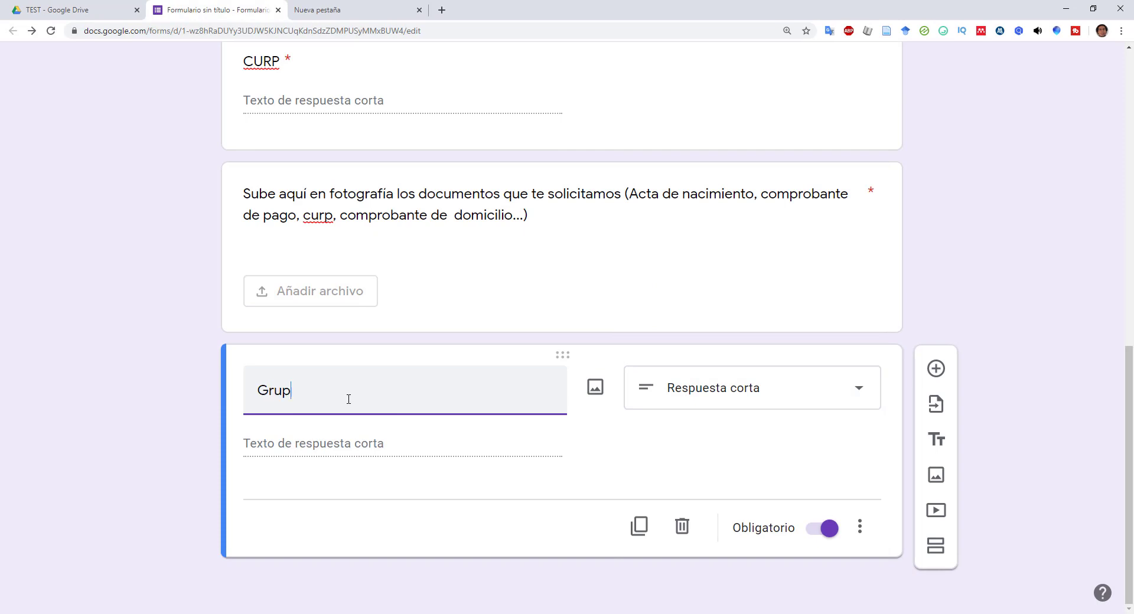
{"action": "type", "text": "o"}
{"action": "scroll", "coordinate": [414, 422], "scroll_direction": "down", "scroll_amount": 1}
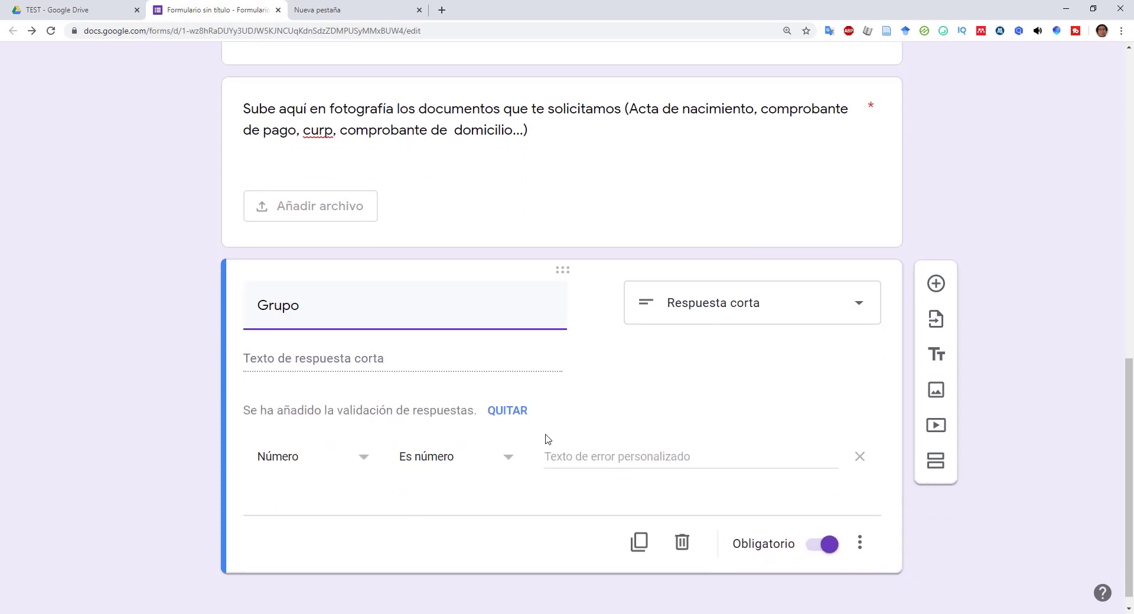
{"action": "left_click", "coordinate": [510, 417]}
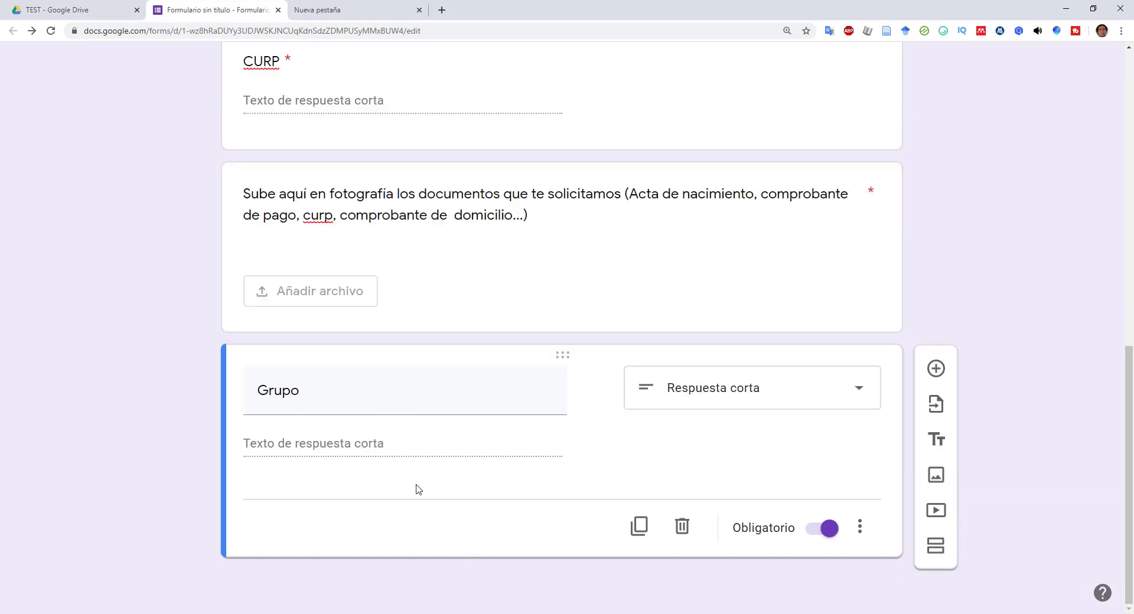
- Duplicate Grupo and retitle the copy 'Nombre papá'
{"action": "left_click", "coordinate": [638, 526]}
{"action": "type", "text": "Nom,"}
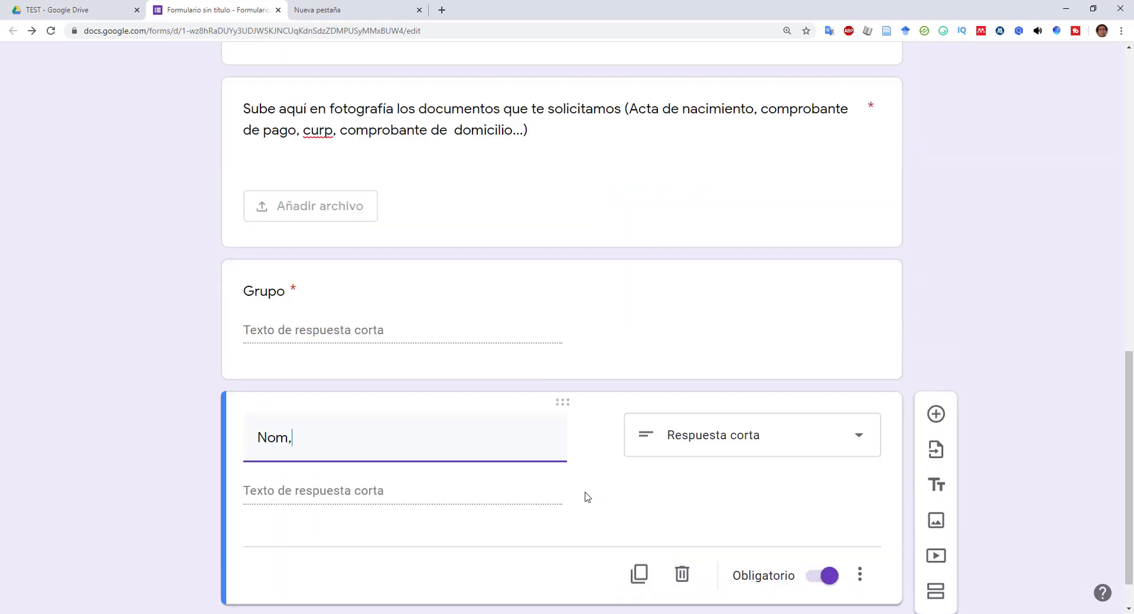
{"action": "key", "text": "BackSpace"}
{"action": "type", "text": "bre papá"}
{"action": "scroll", "coordinate": [586, 497], "scroll_direction": "down", "scroll_amount": 1}
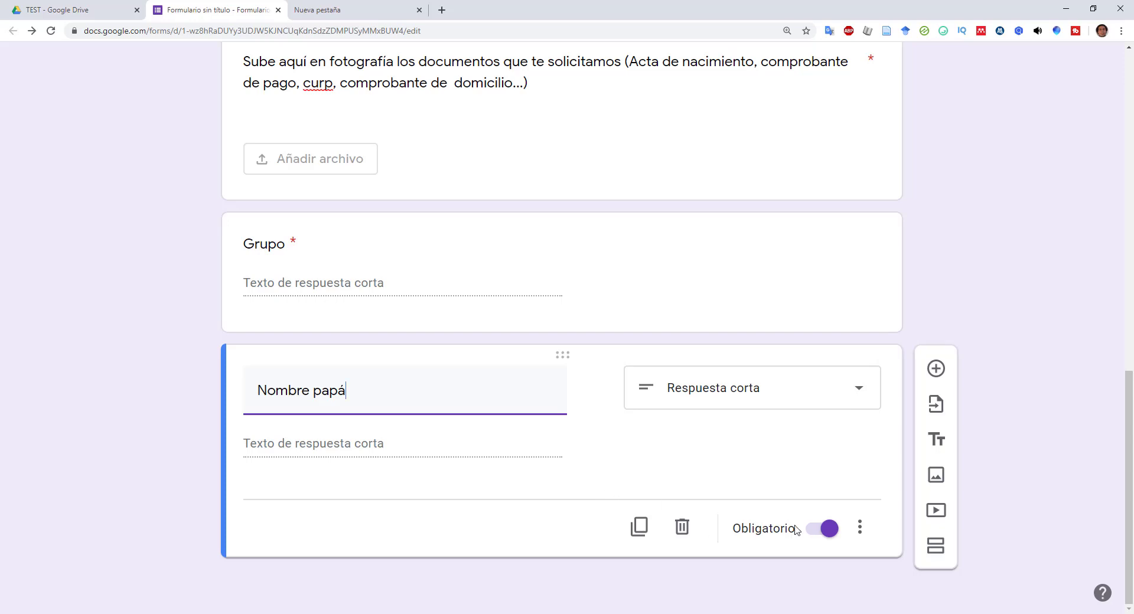
- Duplicate the Nombre papá question as a multiple-choice question titled 'Nivel de estudios de la madre'
{"action": "left_click", "coordinate": [639, 532]}
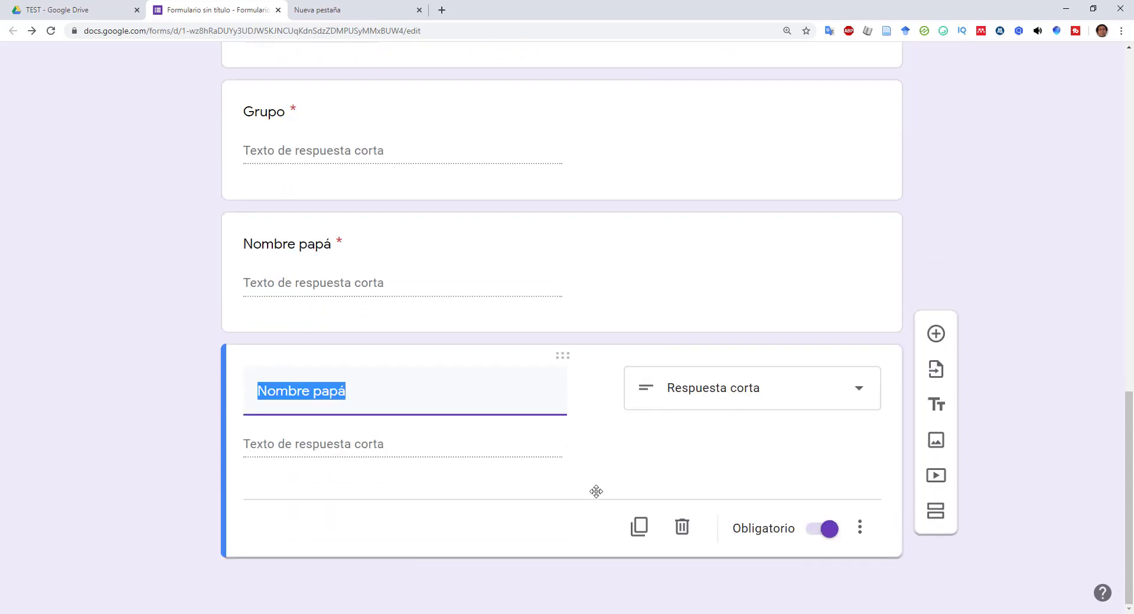
{"action": "left_click", "coordinate": [846, 399]}
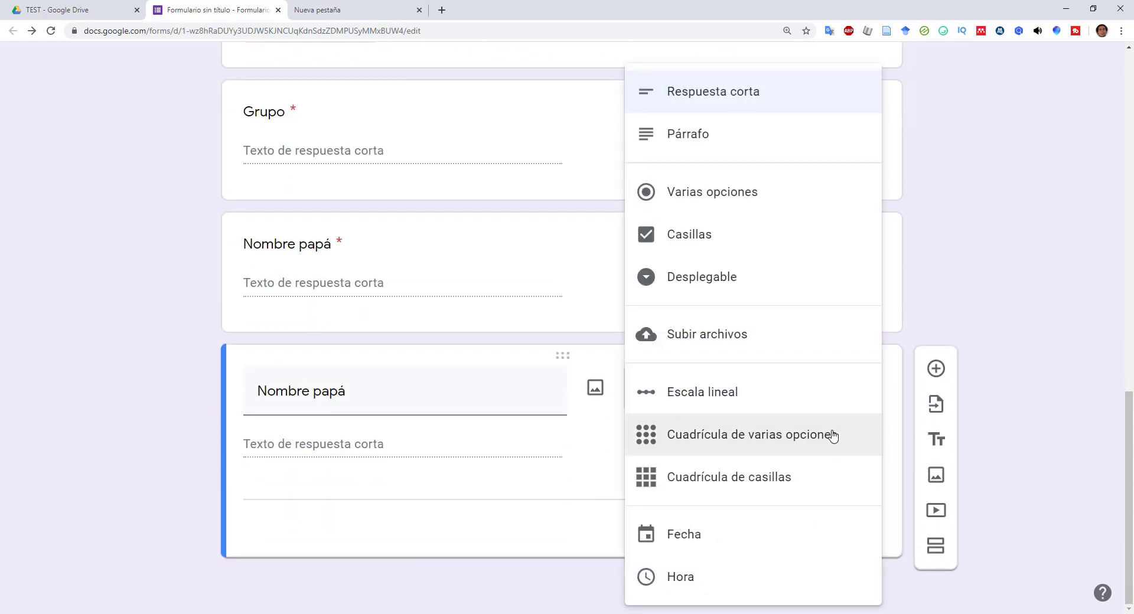
{"action": "left_click", "coordinate": [734, 202]}
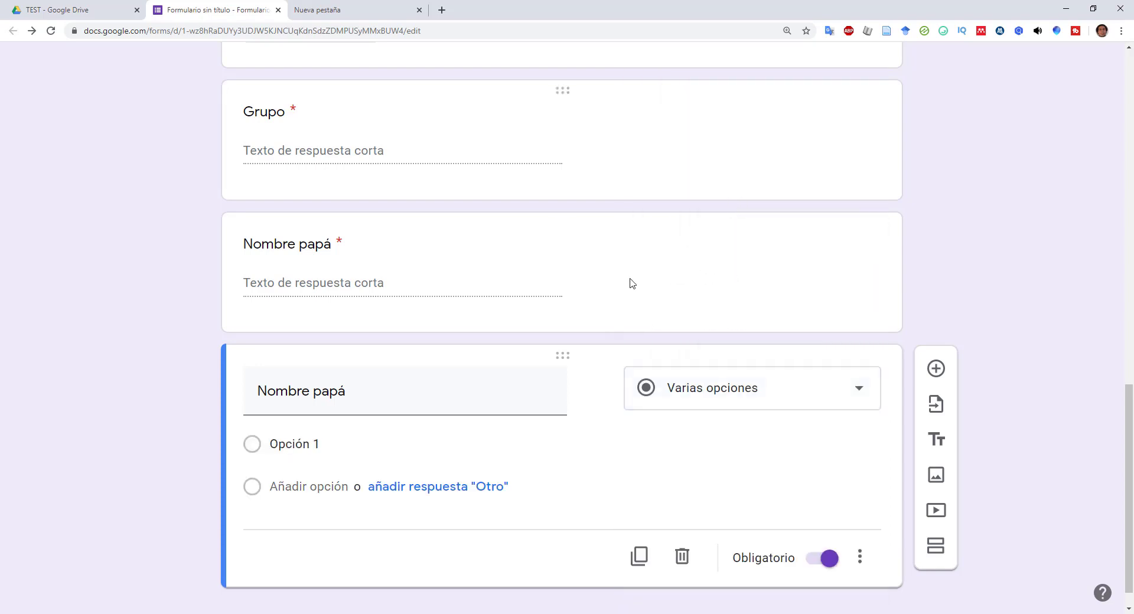
{"action": "left_click", "coordinate": [445, 364]}
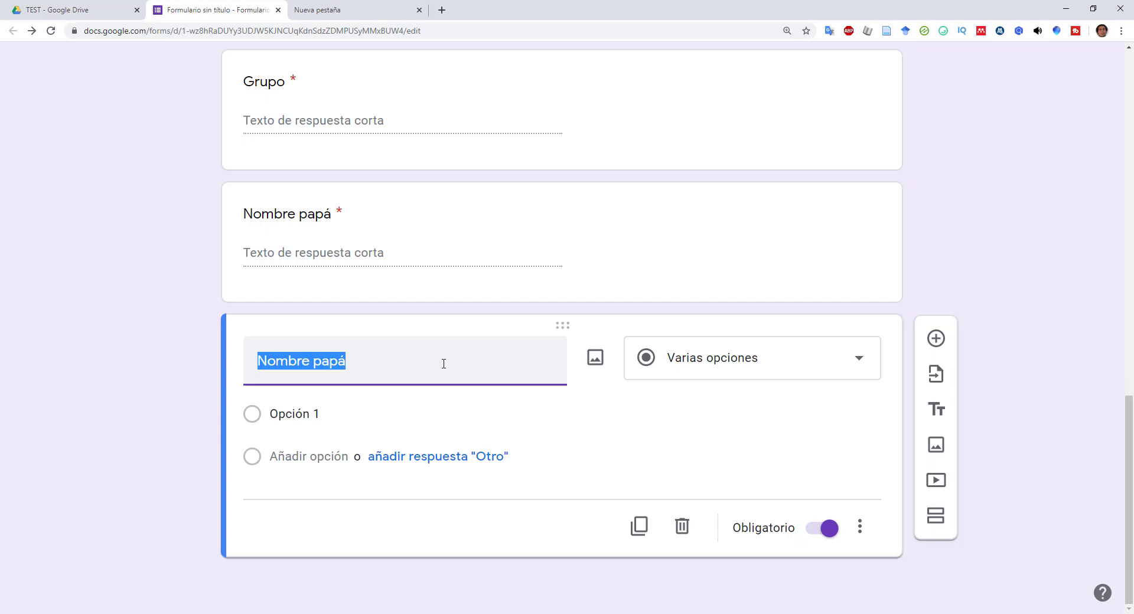
{"action": "type", "text": "Nivel de es"}
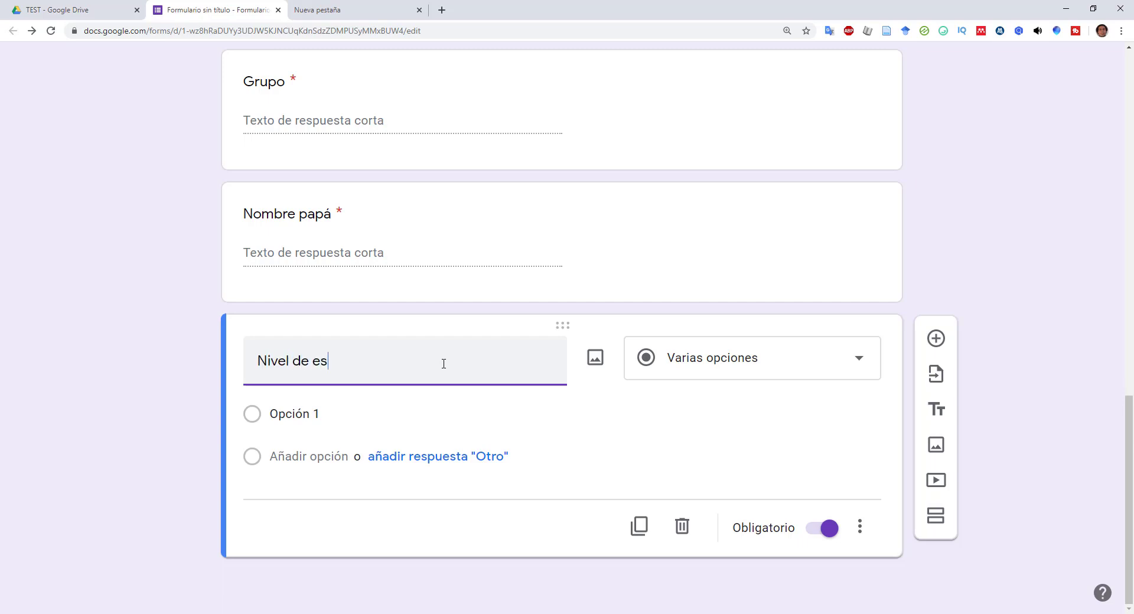
{"action": "type", "text": "tudios de la ma"}
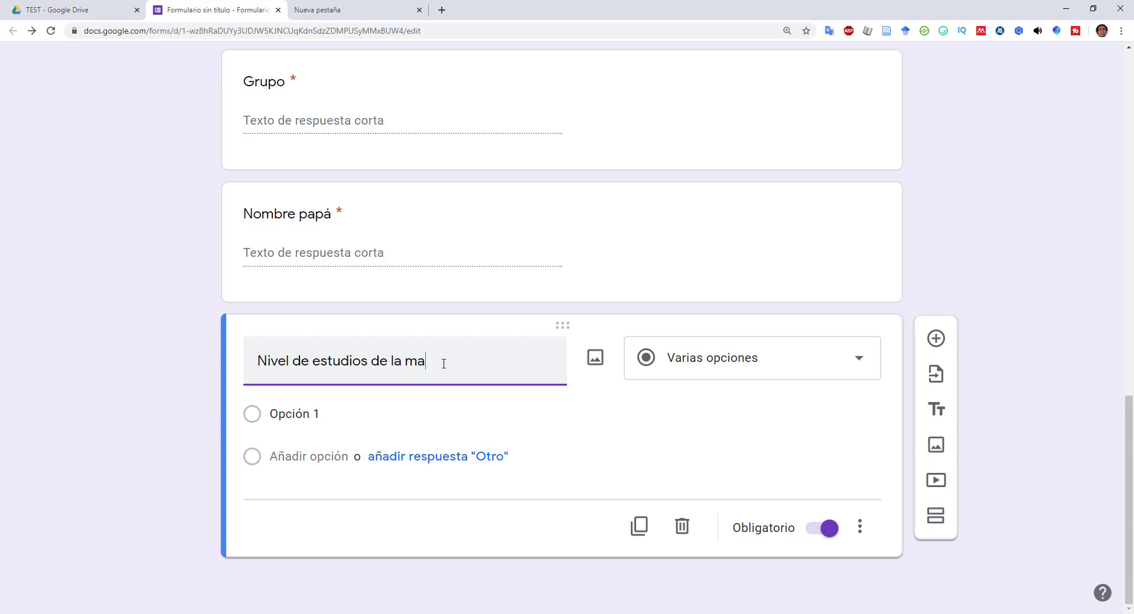
{"action": "type", "text": "dre"}
- Add the options Primaria, Secundaria, Preparatoria, Lic., Maestria and Doctorado
{"action": "left_click", "coordinate": [309, 414]}
{"action": "type", "text": "Primaria"}
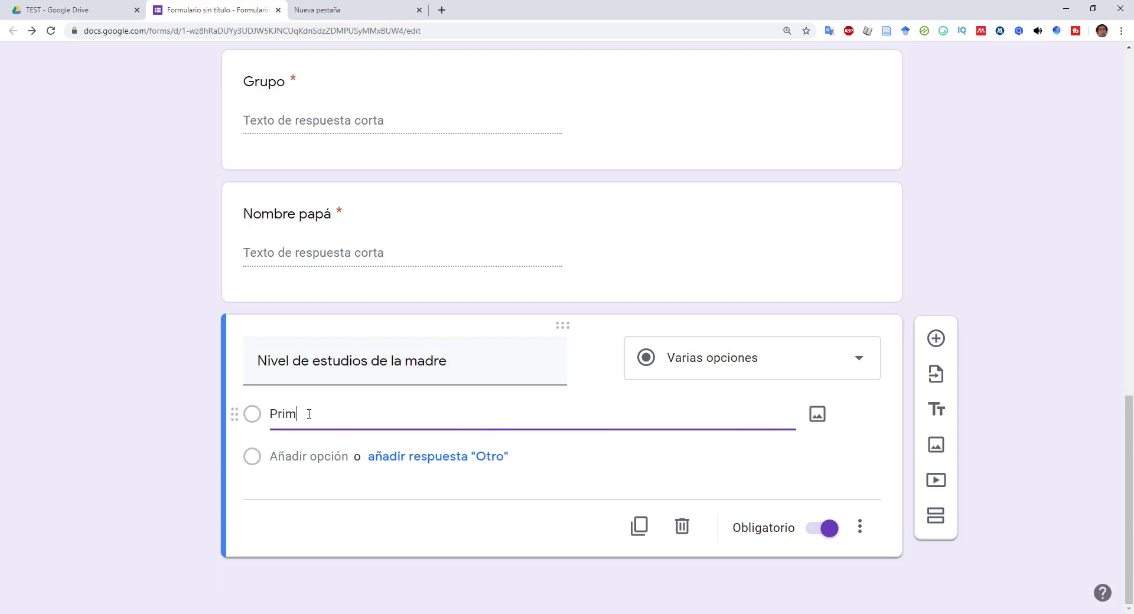
{"action": "left_click", "coordinate": [309, 453]}
{"action": "type", "text": "Secundaria"}
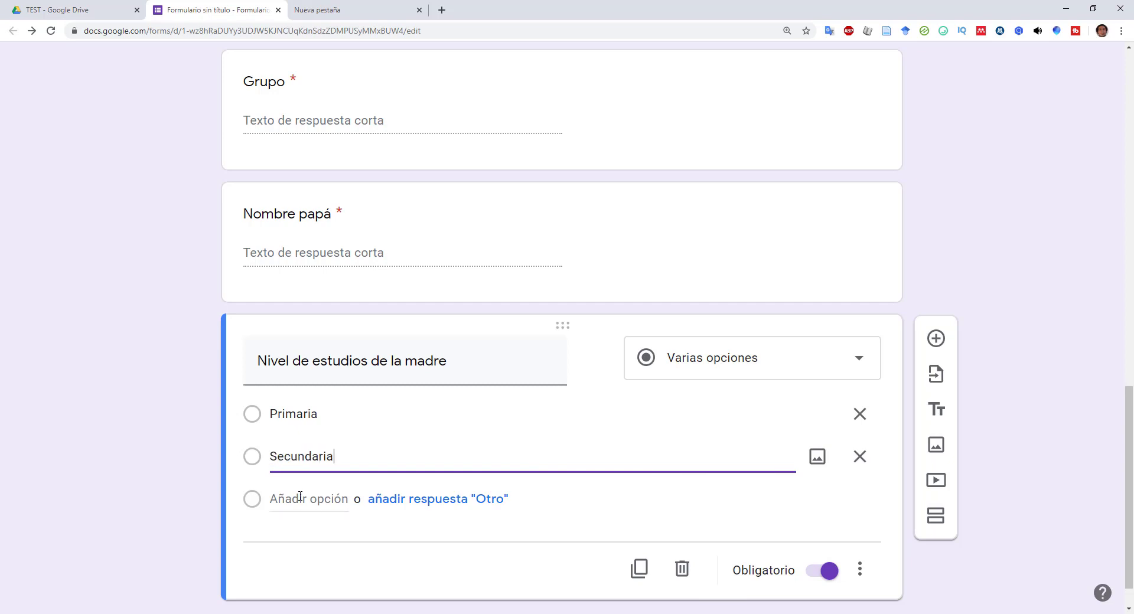
{"action": "left_click", "coordinate": [300, 497]}
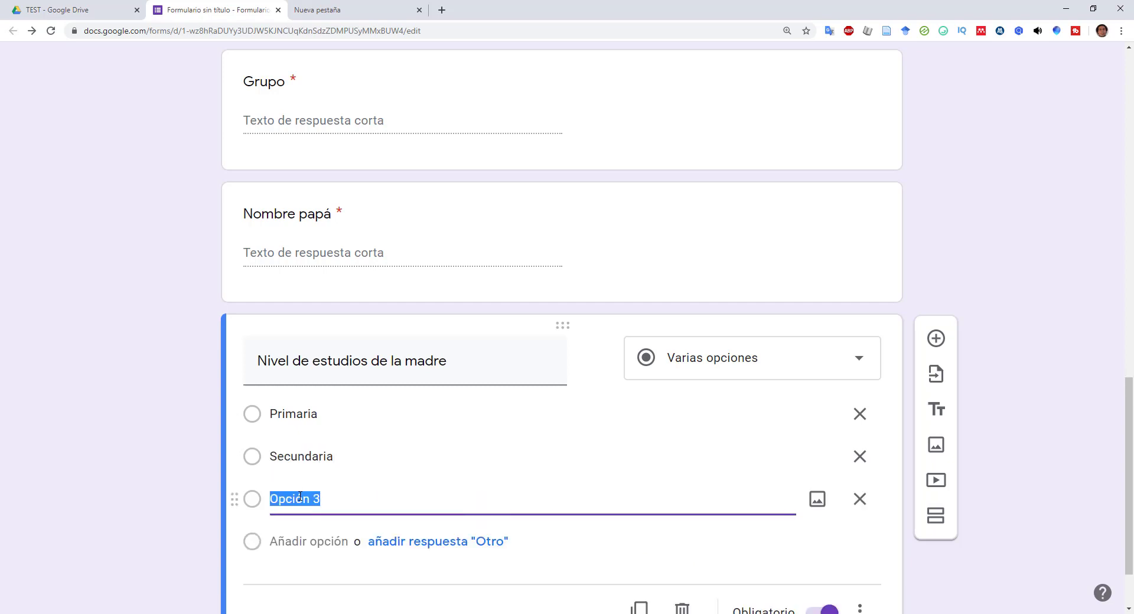
{"action": "type", "text": "Preparatoria"}
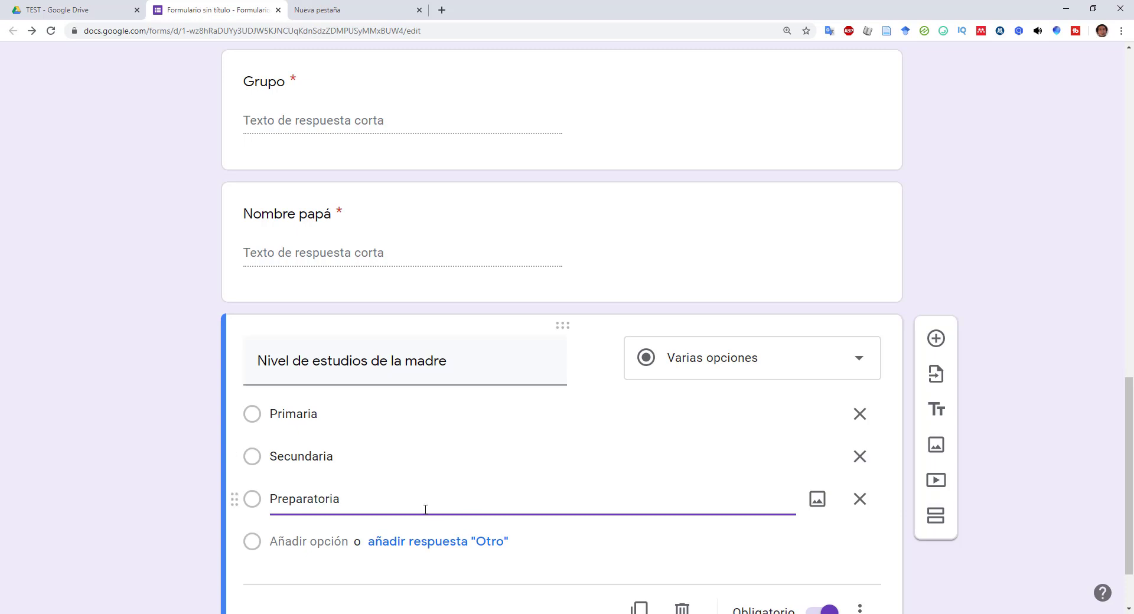
{"action": "left_click", "coordinate": [307, 541]}
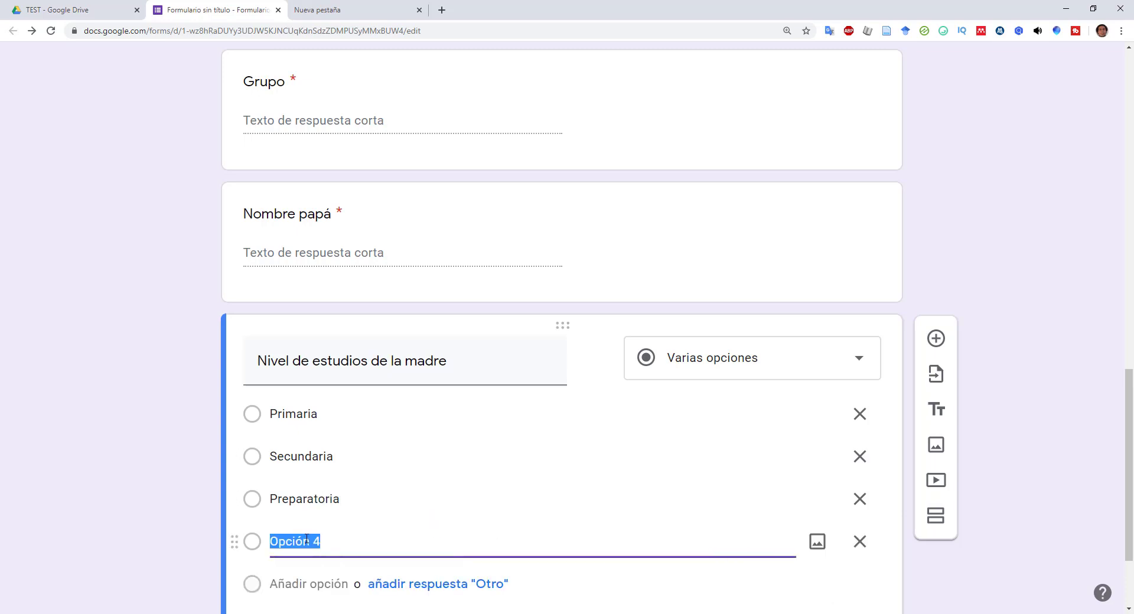
{"action": "type", "text": "Lic."}
{"action": "scroll", "coordinate": [307, 539], "scroll_direction": "down", "scroll_amount": 2}
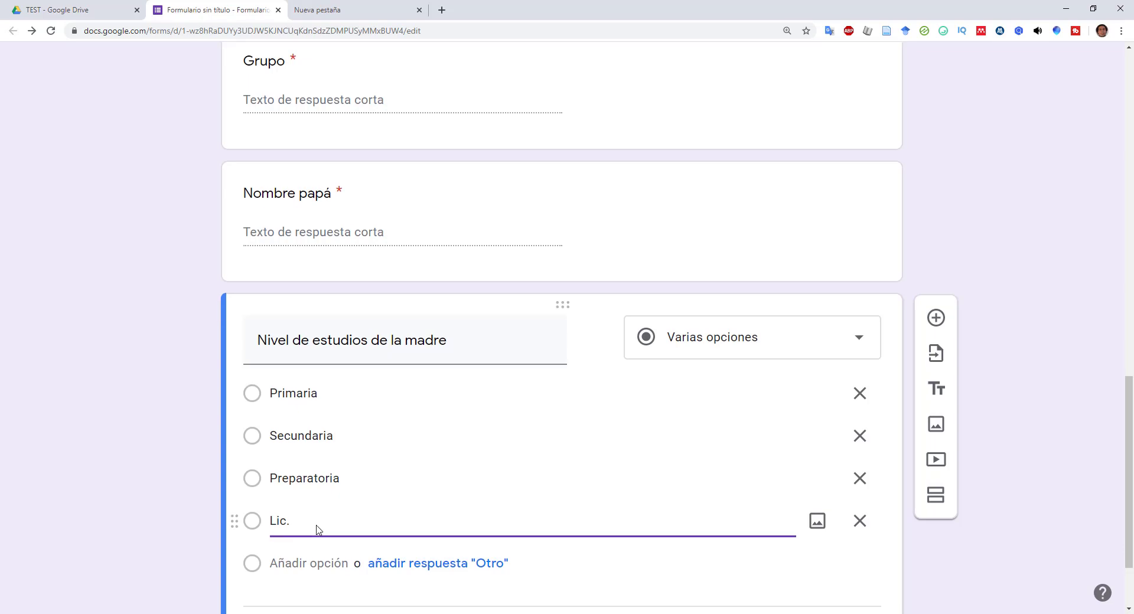
{"action": "left_click", "coordinate": [306, 458]}
{"action": "type", "text": "Maestria"}
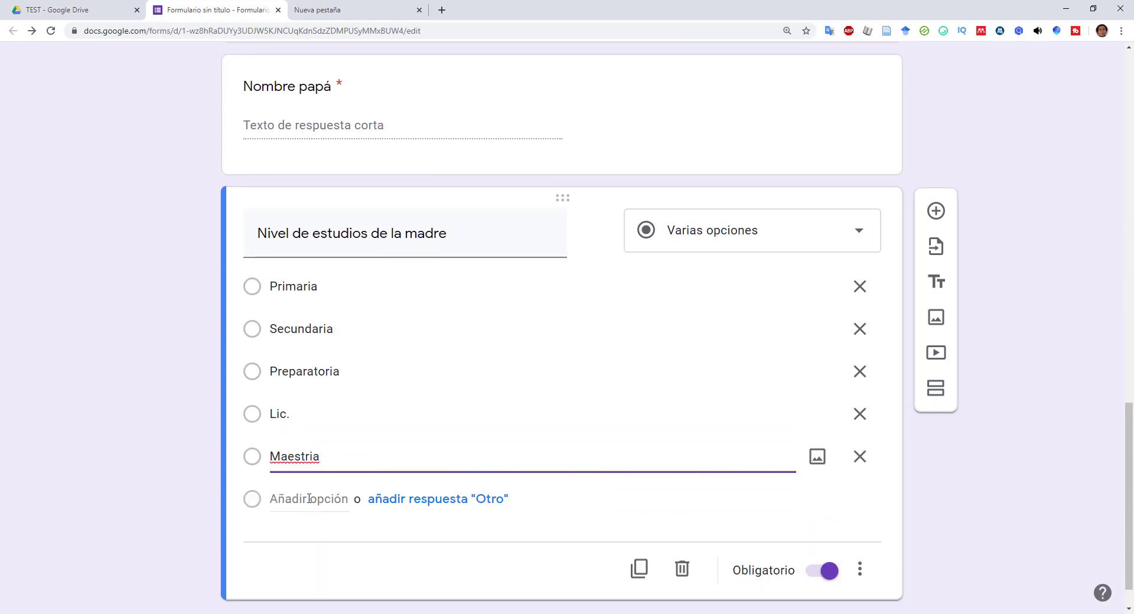
{"action": "left_click", "coordinate": [313, 501]}
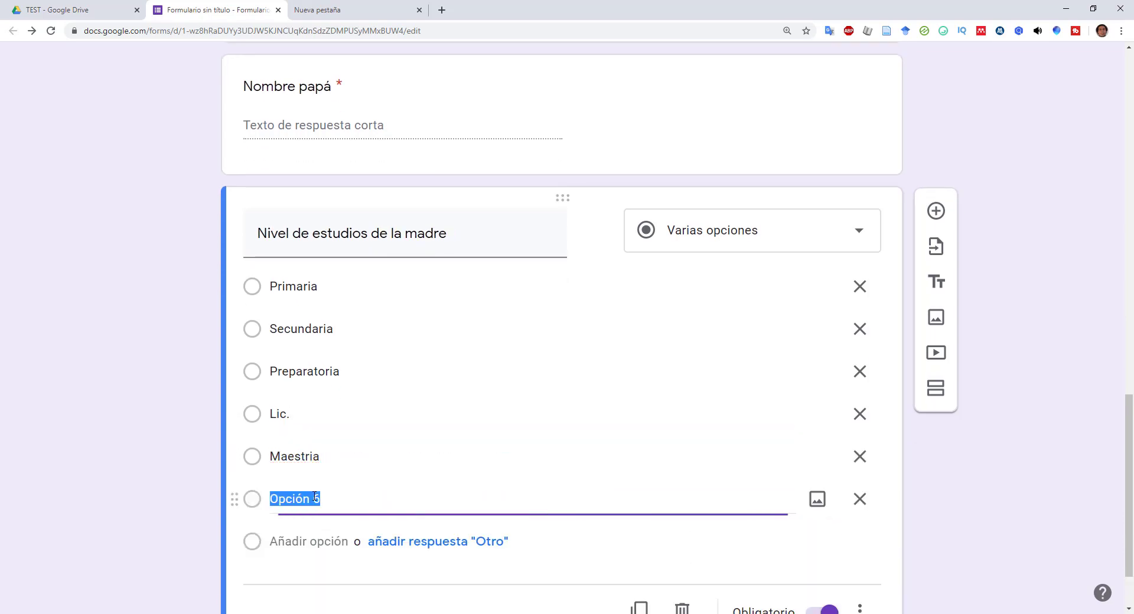
{"action": "type", "text": "Doctorado"}
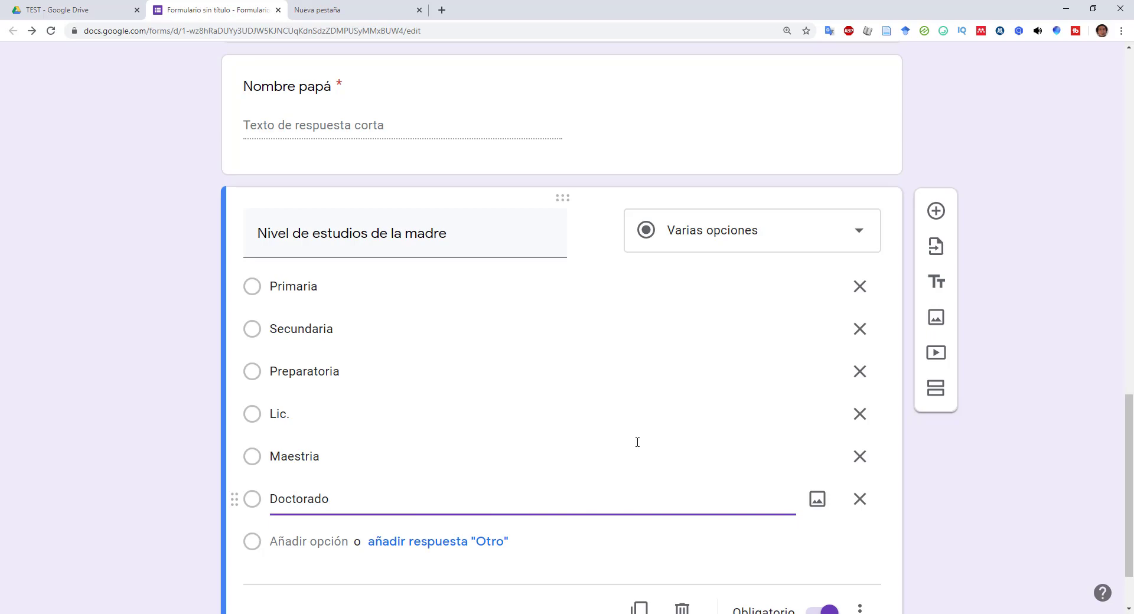
{"action": "left_click", "coordinate": [914, 508]}
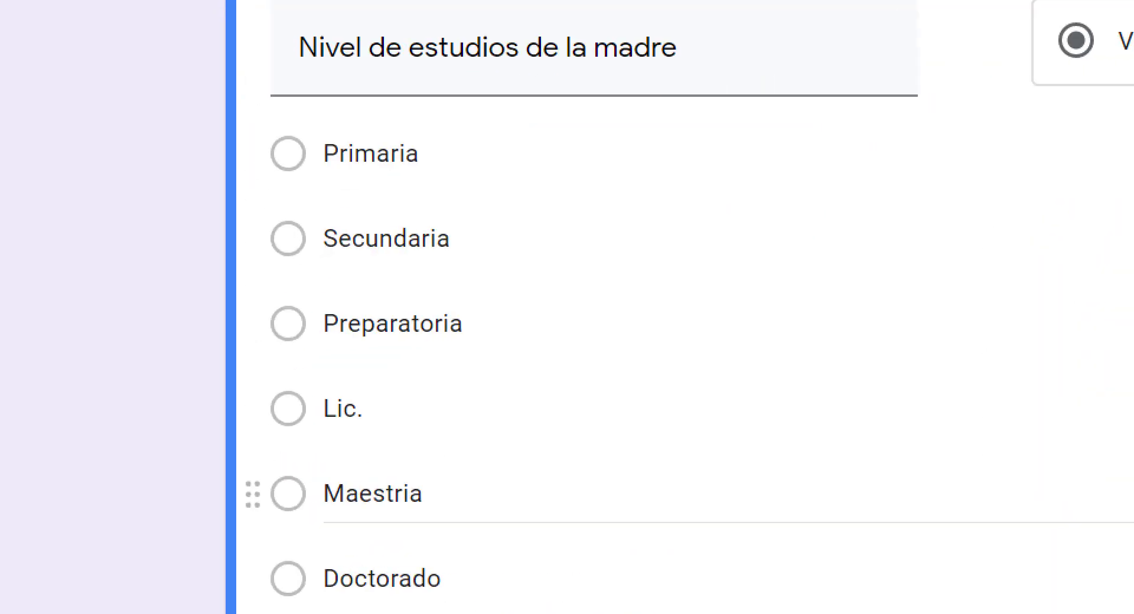
{"action": "left_click_drag", "start_coordinate": [194, 83], "coordinate": [528, 584]}
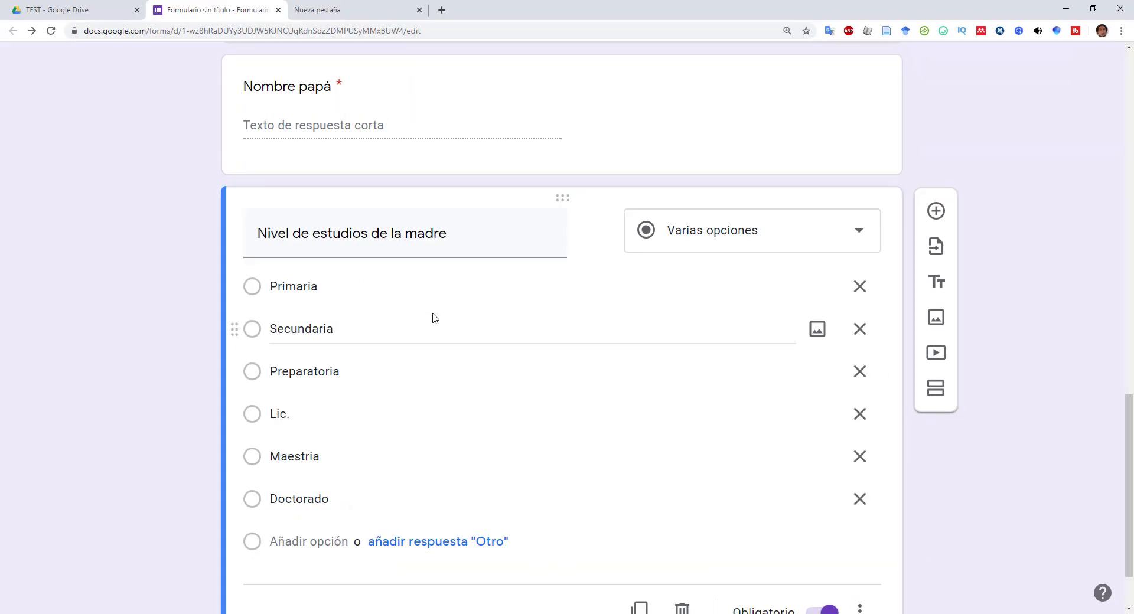
- Rename the untitled form to 'Inscripción 2020-2021'
{"action": "scroll", "coordinate": [413, 399], "scroll_direction": "down", "scroll_amount": 2}
{"action": "scroll", "coordinate": [580, 427], "scroll_direction": "up", "scroll_amount": 20}
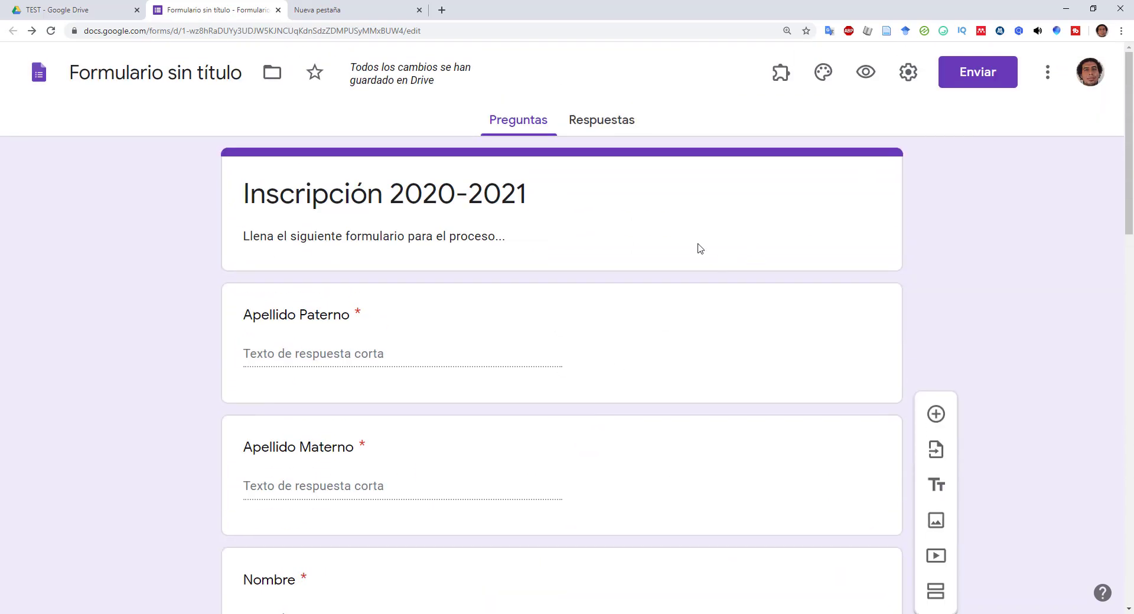
{"action": "left_click", "coordinate": [123, 75]}
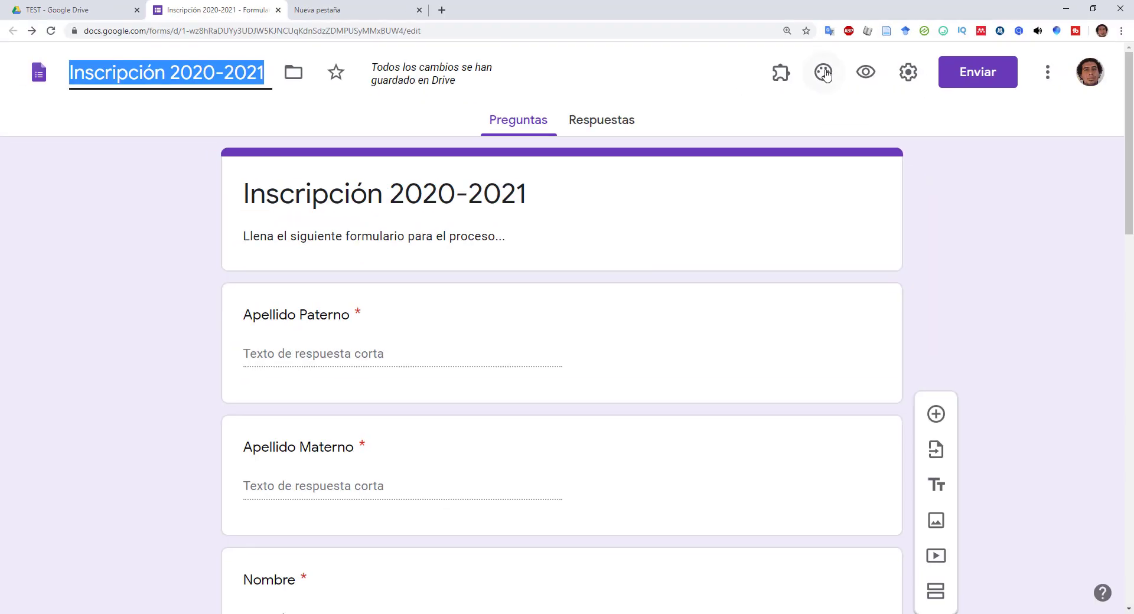
- Insert the paintbrushes photo from the theme gallery as the form's header image
{"action": "left_click", "coordinate": [815, 72]}
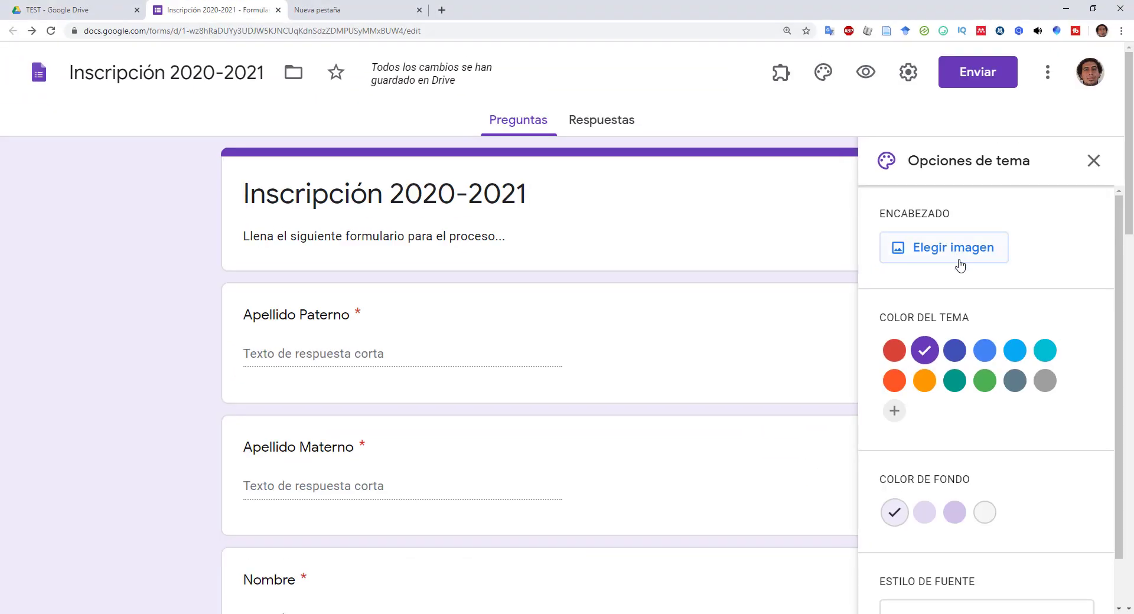
{"action": "left_click", "coordinate": [959, 264]}
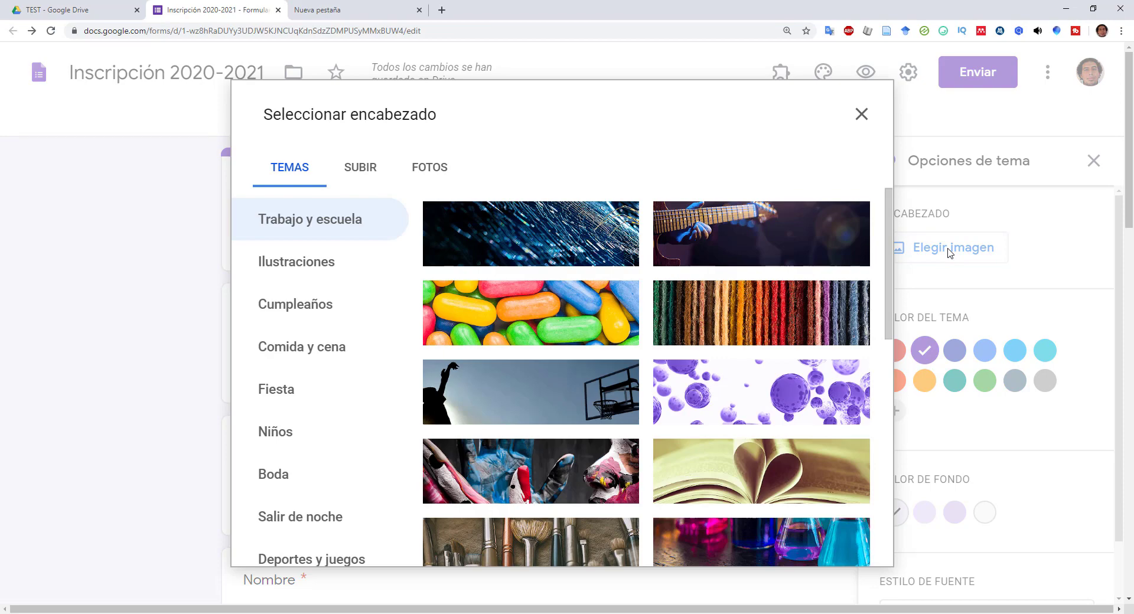
{"action": "scroll", "coordinate": [724, 349], "scroll_direction": "down", "scroll_amount": 2}
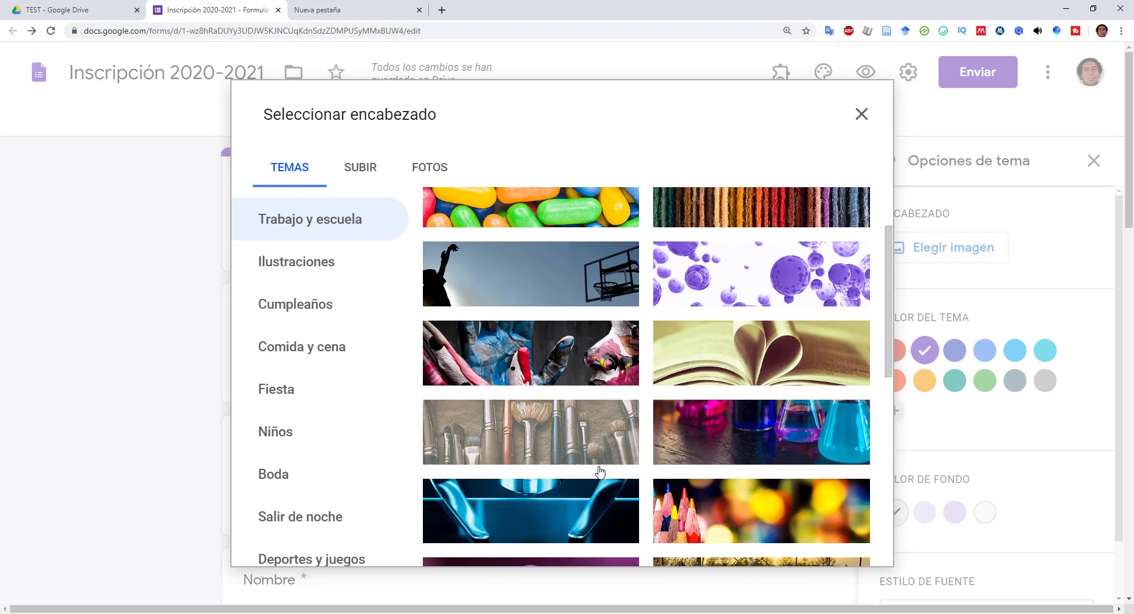
{"action": "left_click", "coordinate": [564, 439]}
{"action": "scroll", "coordinate": [414, 384], "scroll_direction": "down", "scroll_amount": 3}
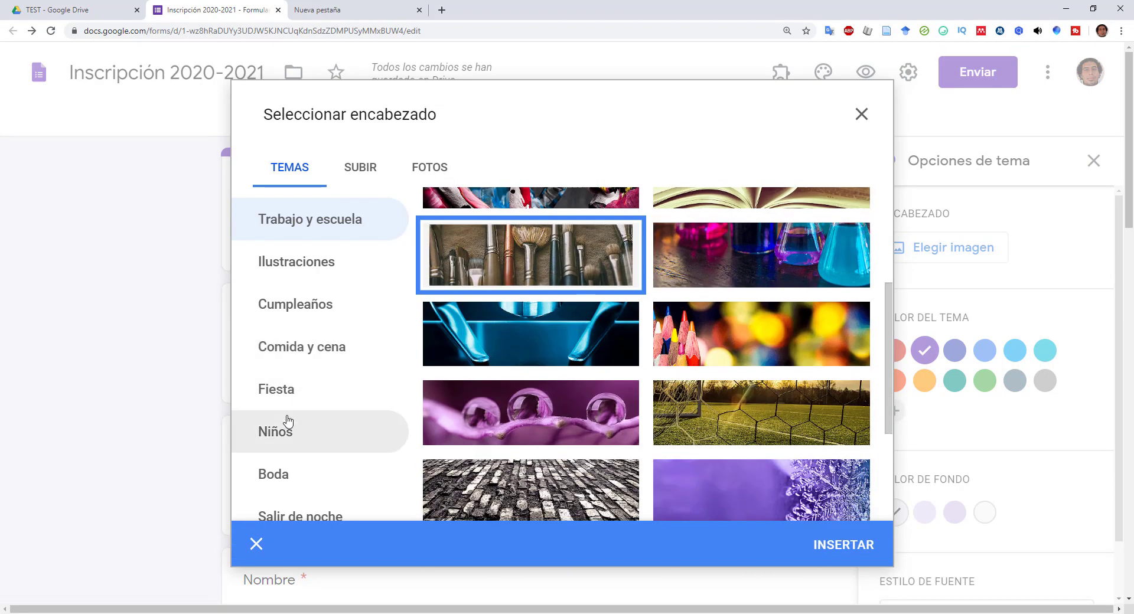
{"action": "scroll", "coordinate": [294, 355], "scroll_direction": "down", "scroll_amount": 4}
{"action": "left_click", "coordinate": [849, 313]}
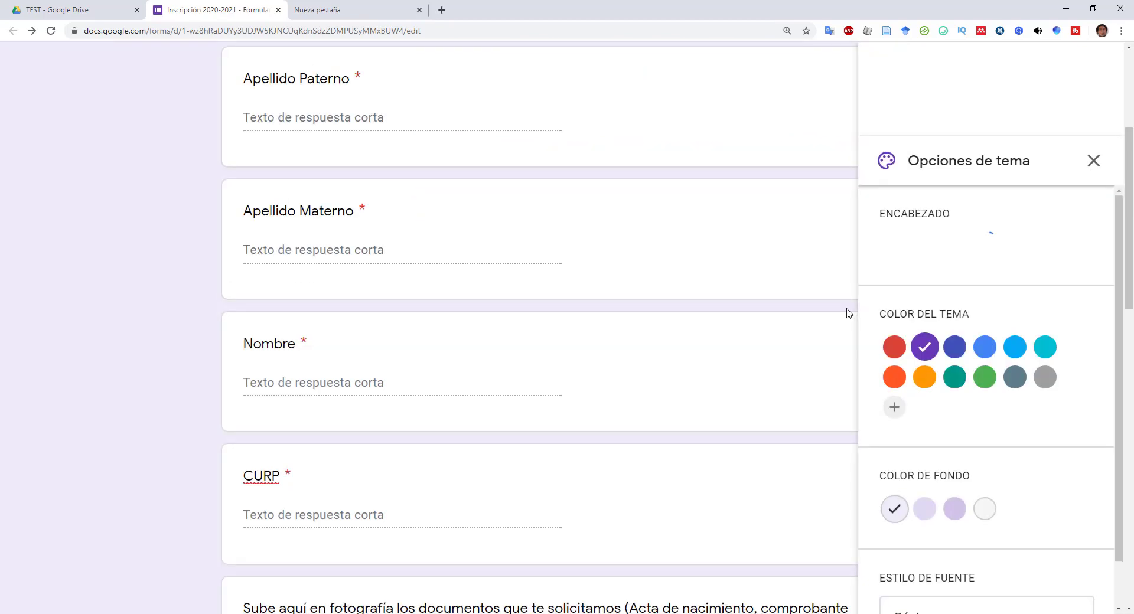
- Try brown theme colours and a custom cyan, then revert to brown
{"action": "scroll", "coordinate": [356, 319], "scroll_direction": "up", "scroll_amount": 6}
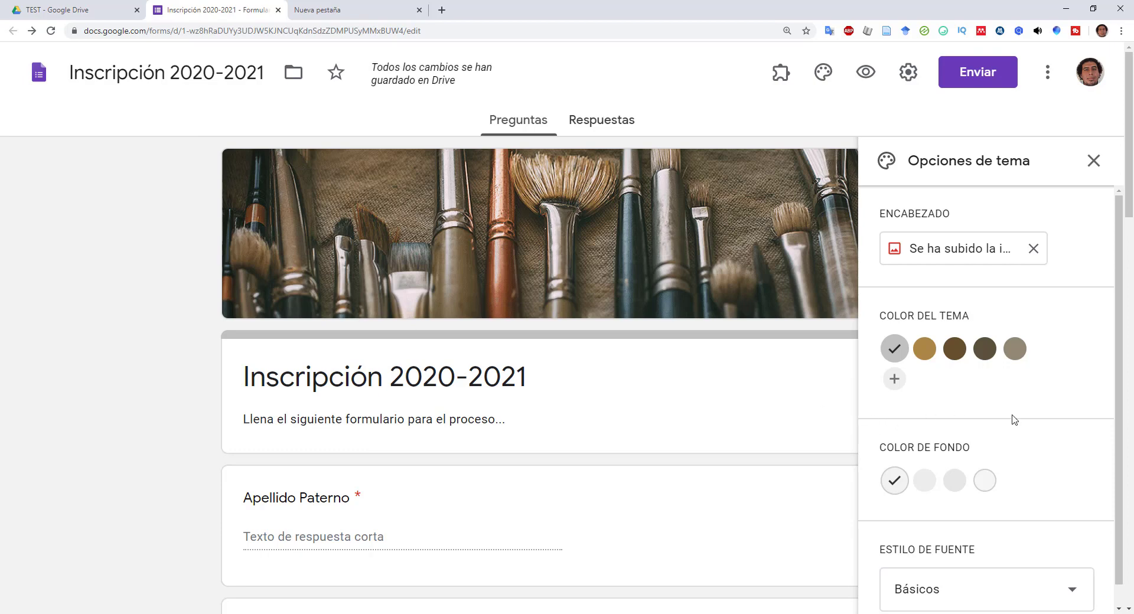
{"action": "left_click", "coordinate": [985, 349]}
{"action": "left_click", "coordinate": [955, 349]}
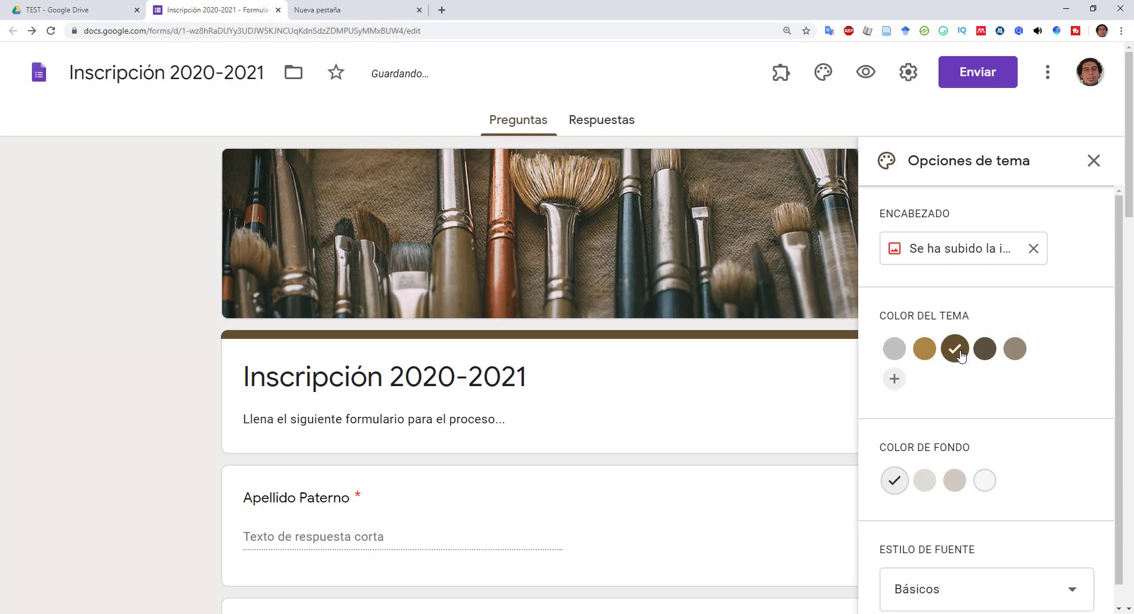
{"action": "left_click", "coordinate": [895, 379]}
{"action": "left_click", "coordinate": [992, 432]}
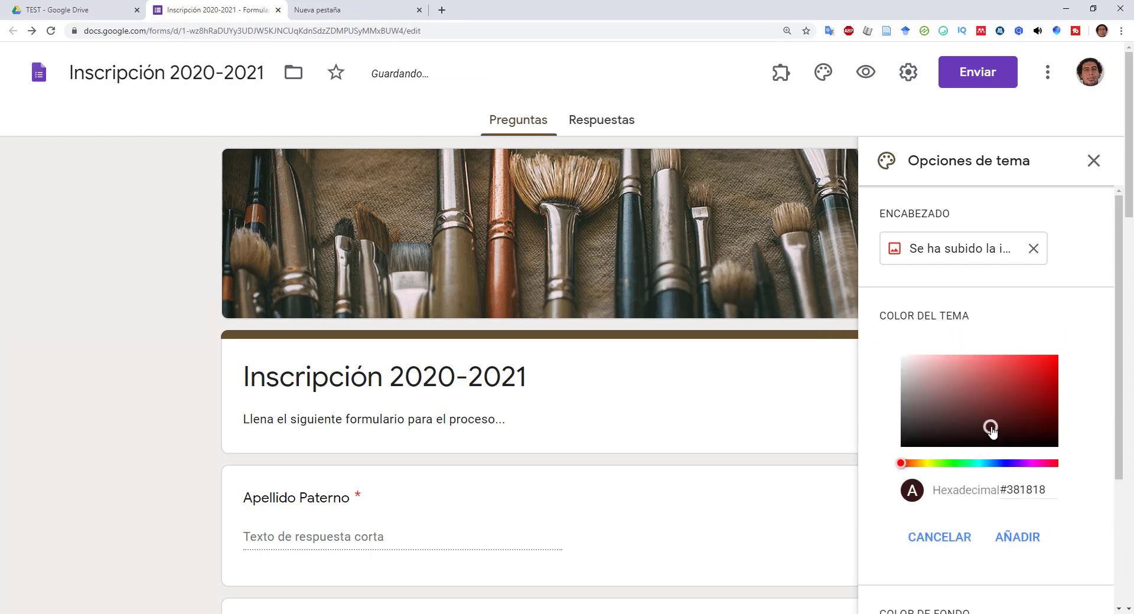
{"action": "left_click", "coordinate": [1020, 390]}
{"action": "left_click", "coordinate": [983, 464]}
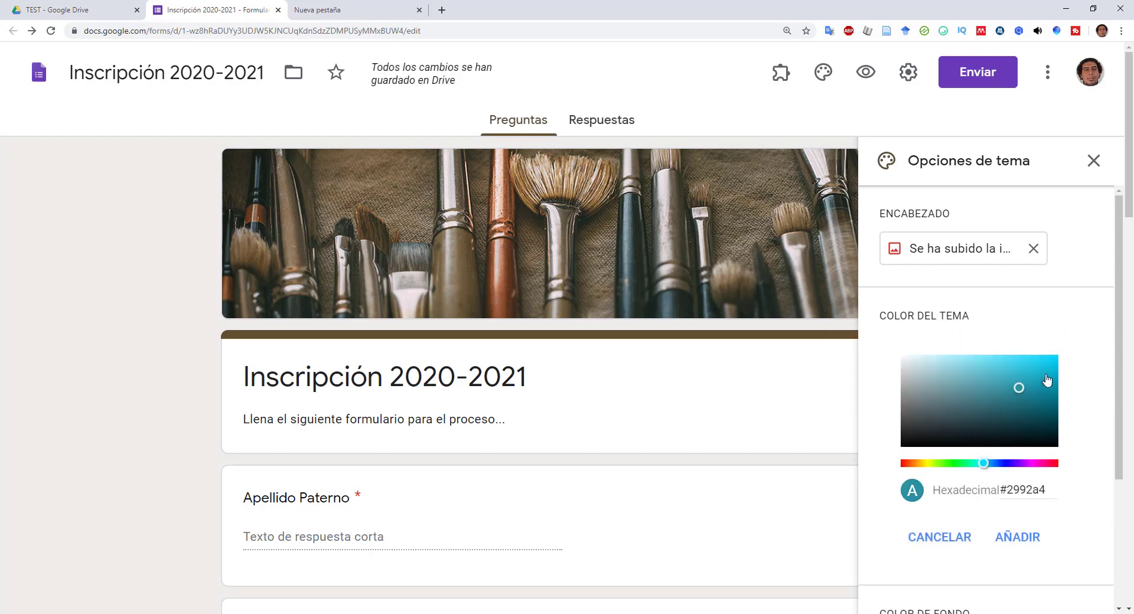
{"action": "left_click", "coordinate": [1052, 356]}
{"action": "left_click", "coordinate": [1009, 537]}
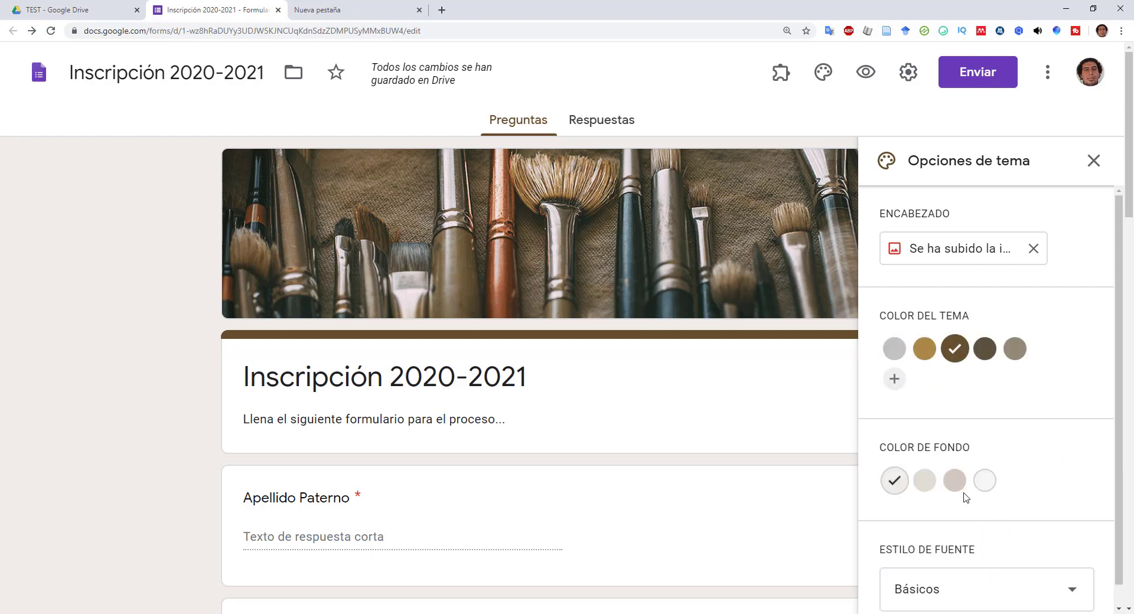
{"action": "left_click", "coordinate": [955, 349]}
- Create and apply a custom deep purple (#7f14b5) theme colour
{"action": "left_click", "coordinate": [925, 380]}
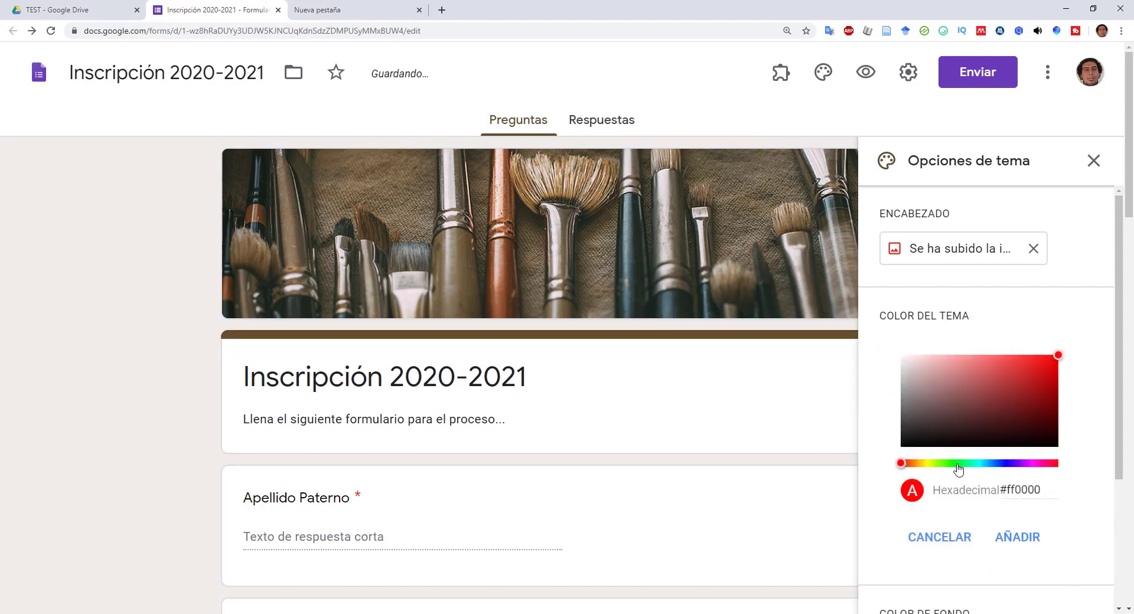
{"action": "left_click", "coordinate": [1041, 382]}
{"action": "left_click", "coordinate": [1024, 463]}
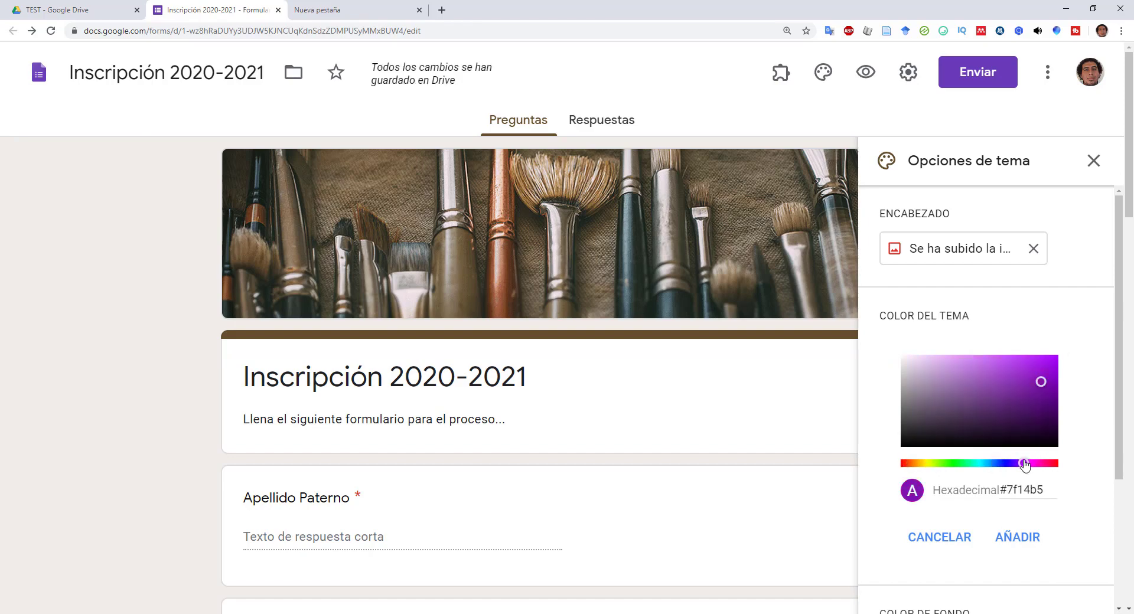
{"action": "left_click", "coordinate": [1019, 539]}
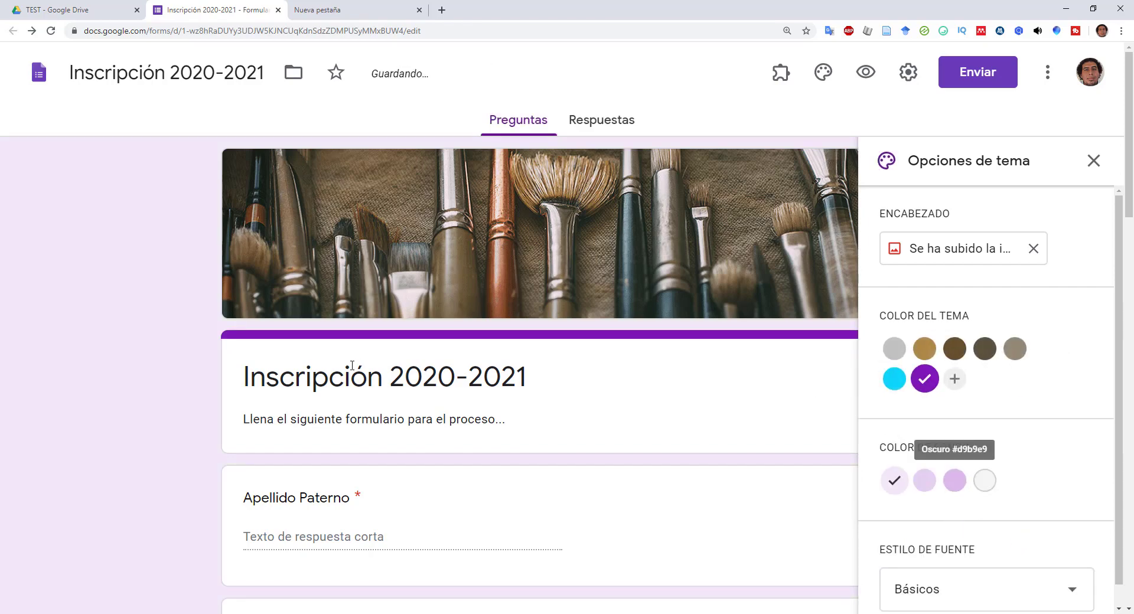
- Try the Decorativa and Formal font styles, then settle on Alegre
{"action": "scroll", "coordinate": [513, 357], "scroll_direction": "down", "scroll_amount": 1}
{"action": "scroll", "coordinate": [513, 355], "scroll_direction": "down", "scroll_amount": 10}
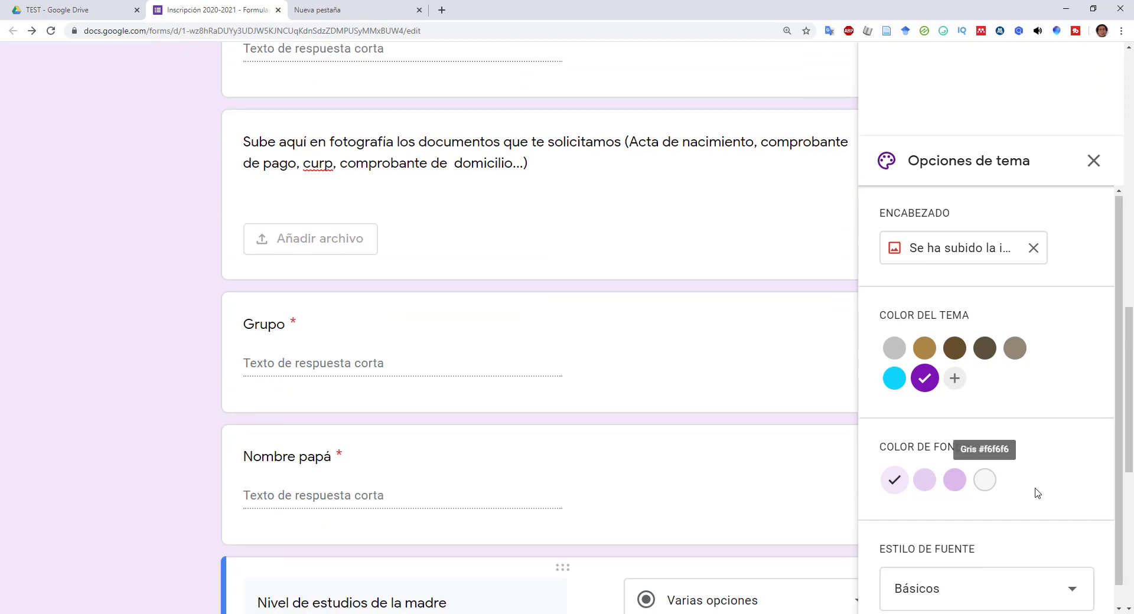
{"action": "scroll", "coordinate": [1097, 590], "scroll_direction": "down", "scroll_amount": 1}
{"action": "left_click", "coordinate": [1069, 579]}
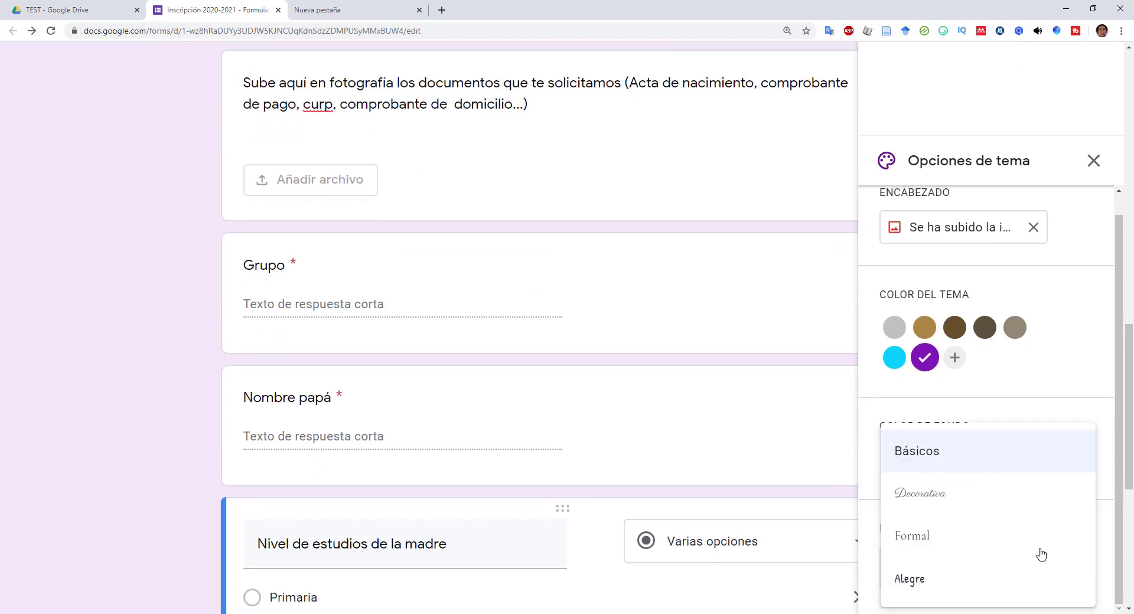
{"action": "left_click", "coordinate": [961, 501]}
{"action": "left_click", "coordinate": [1030, 569]}
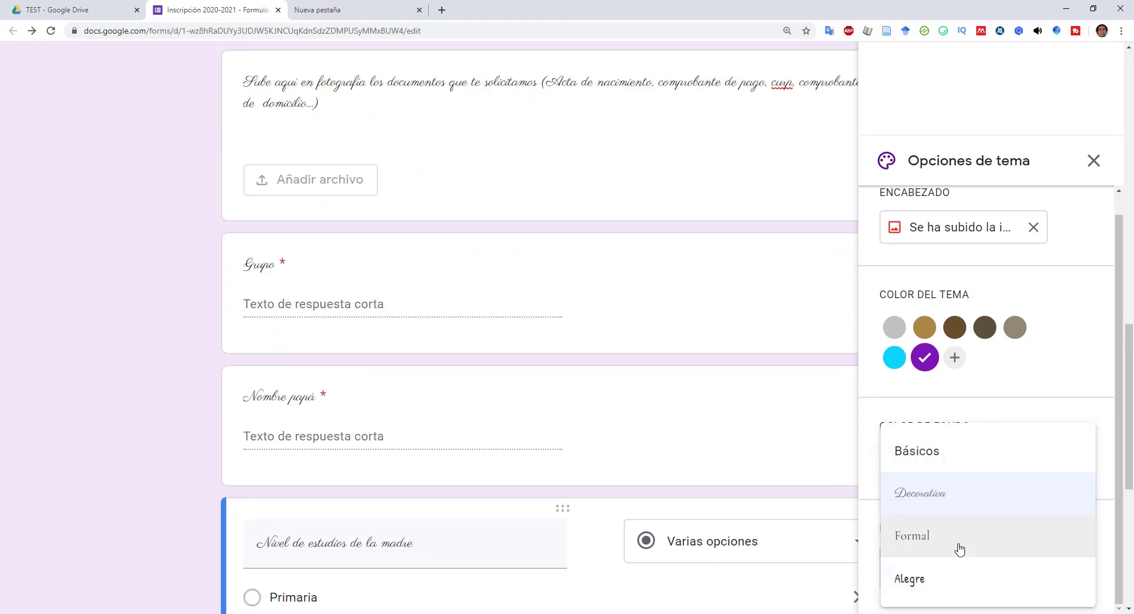
{"action": "left_click", "coordinate": [915, 577]}
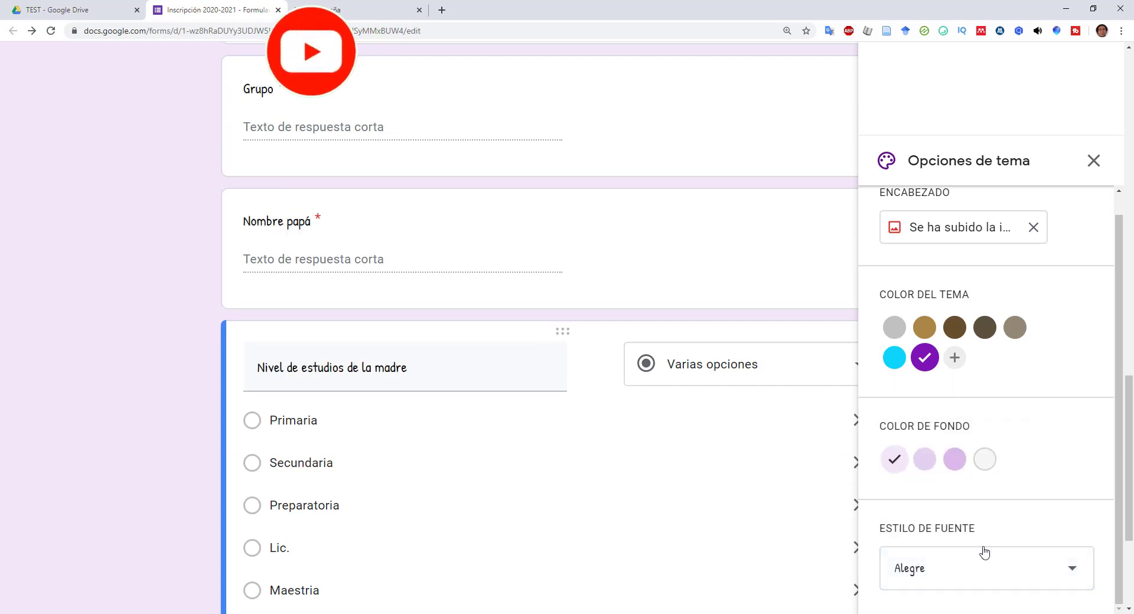
{"action": "left_click", "coordinate": [1061, 570]}
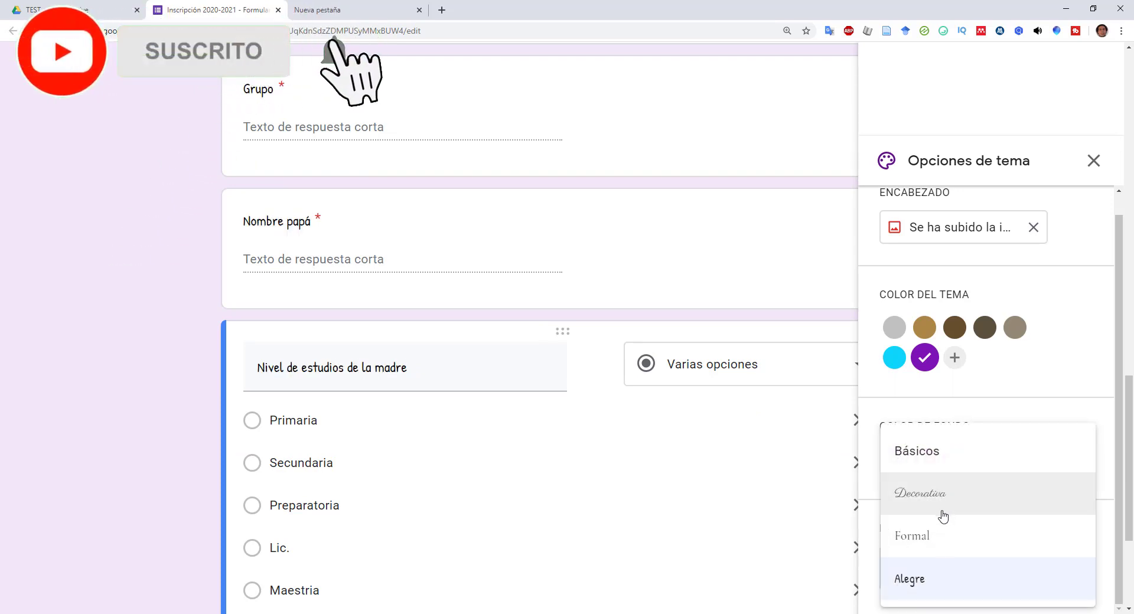
{"action": "left_click", "coordinate": [925, 538]}
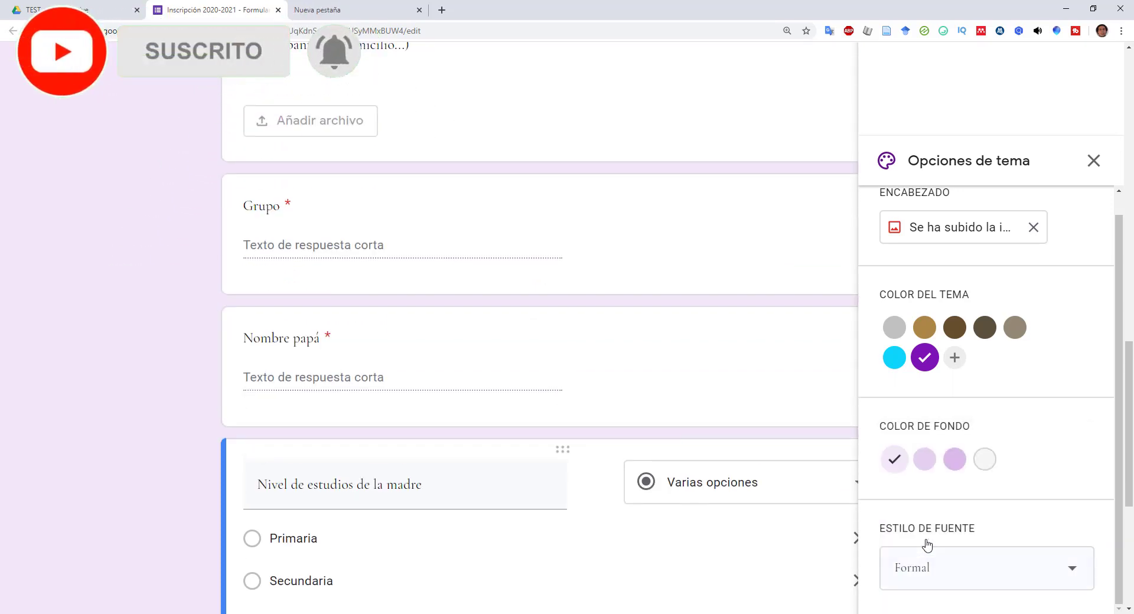
{"action": "scroll", "coordinate": [940, 561], "scroll_direction": "down", "scroll_amount": 3}
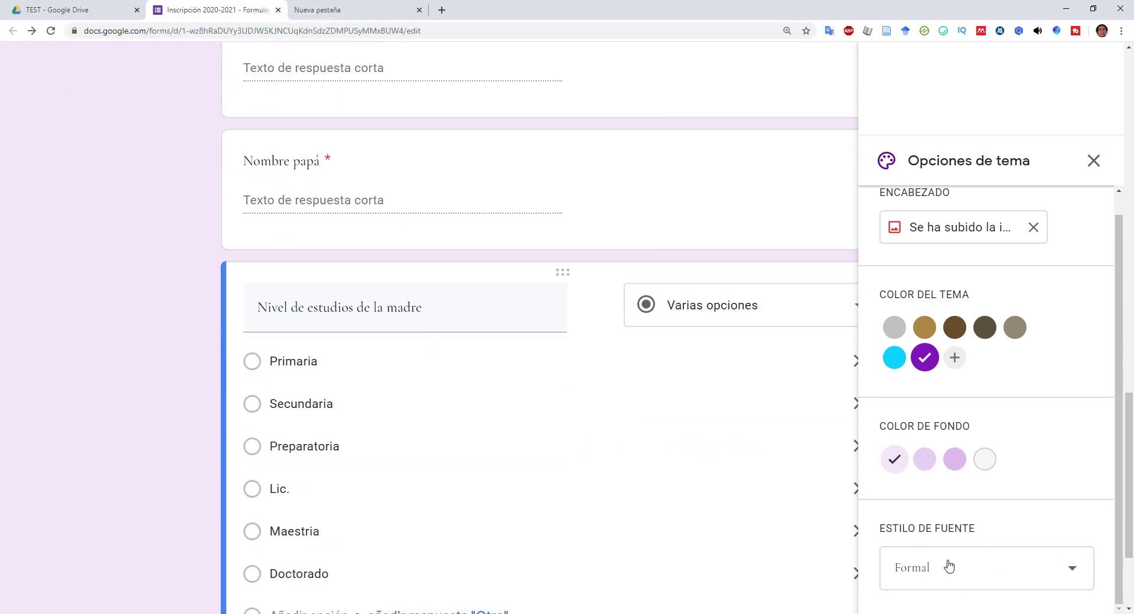
{"action": "left_click", "coordinate": [949, 569]}
{"action": "left_click", "coordinate": [945, 578]}
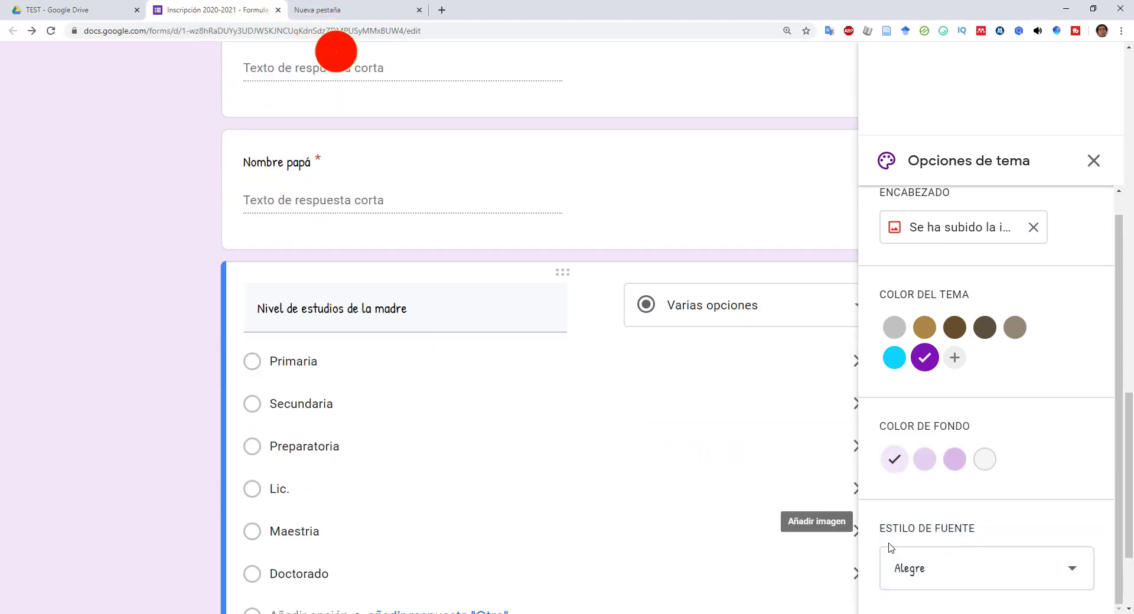
- Close the Opciones de tema panel and scroll through the restyled purple form
{"action": "left_click", "coordinate": [1095, 165]}
{"action": "scroll", "coordinate": [914, 326], "scroll_direction": "up", "scroll_amount": 10}
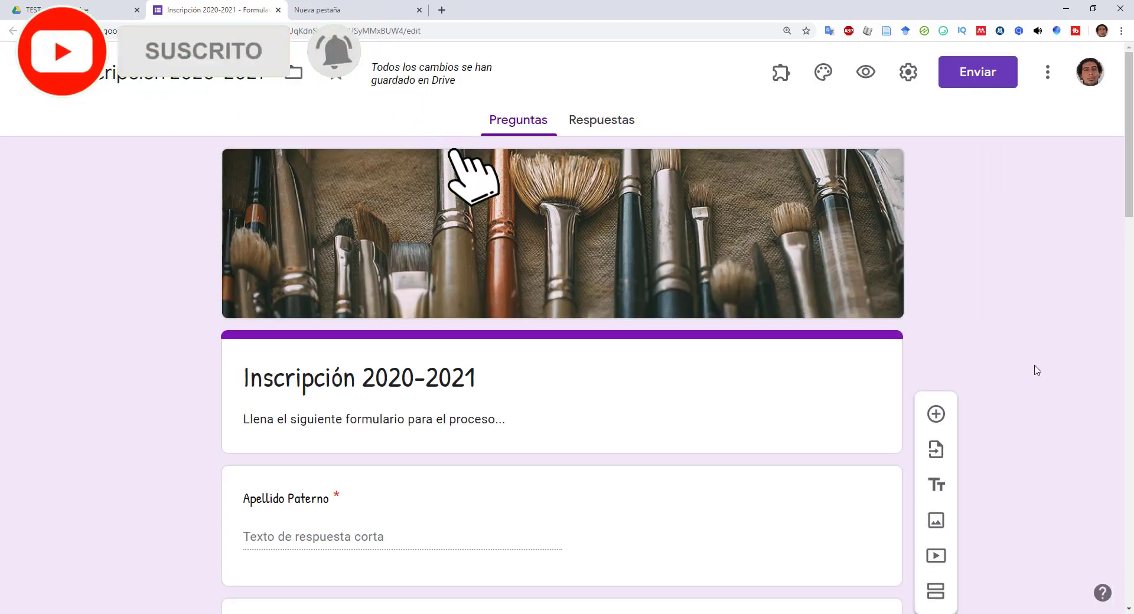
{"action": "scroll", "coordinate": [1034, 370], "scroll_direction": "down", "scroll_amount": 1}
{"action": "scroll", "coordinate": [1003, 378], "scroll_direction": "up", "scroll_amount": 2}
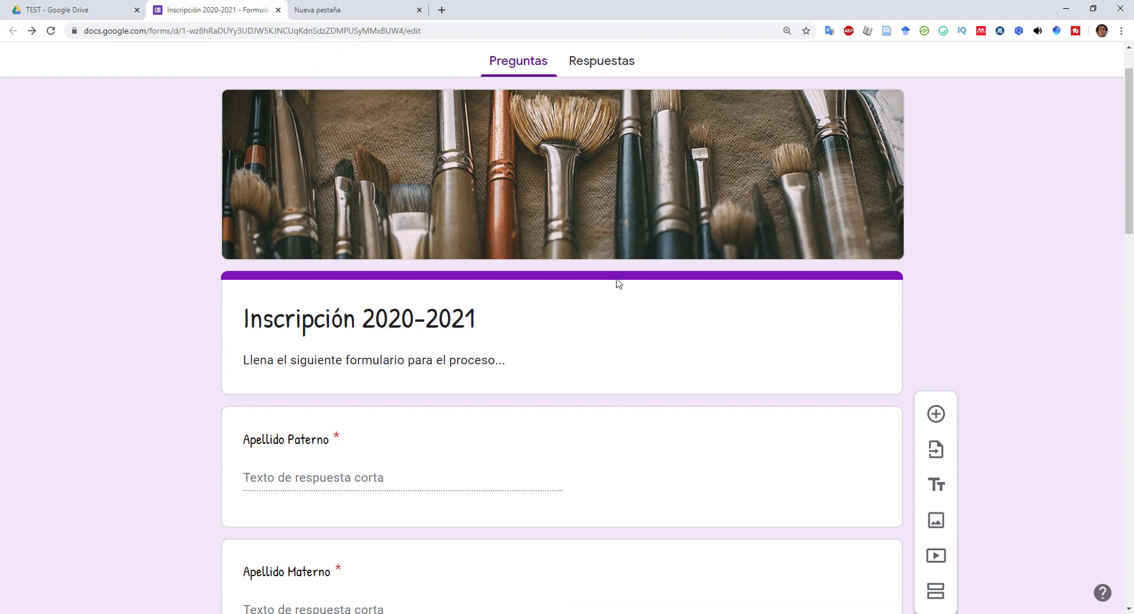
{"action": "scroll", "coordinate": [619, 284], "scroll_direction": "down", "scroll_amount": 6}
{"action": "scroll", "coordinate": [613, 278], "scroll_direction": "down", "scroll_amount": 3}
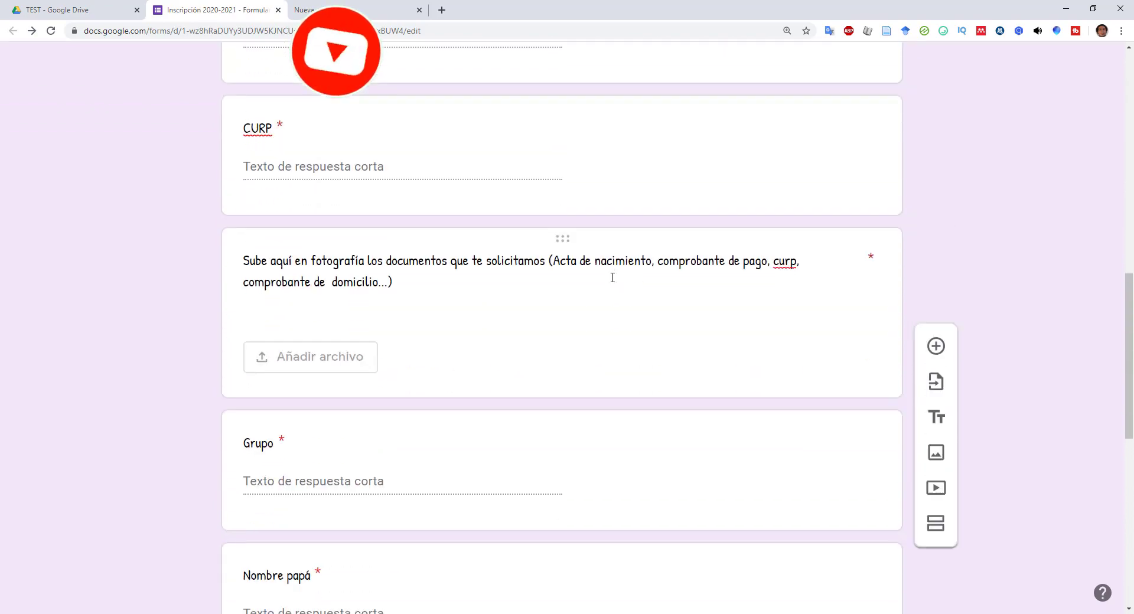
{"action": "scroll", "coordinate": [612, 283], "scroll_direction": "down", "scroll_amount": 3}
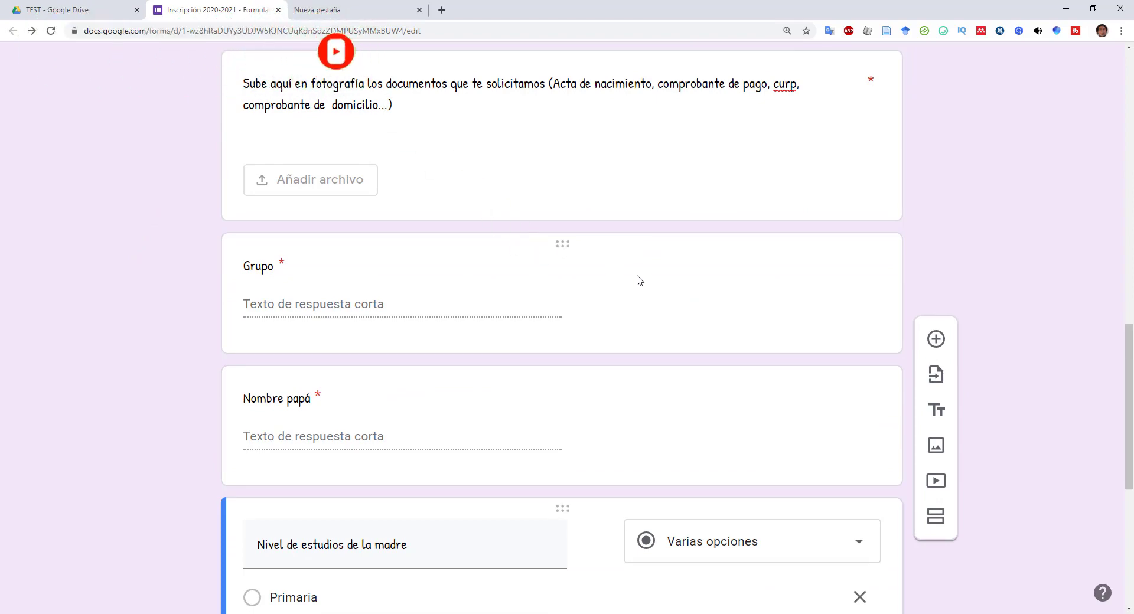
{"action": "scroll", "coordinate": [638, 277], "scroll_direction": "down", "scroll_amount": 4}
{"action": "scroll", "coordinate": [470, 225], "scroll_direction": "down", "scroll_amount": 3}
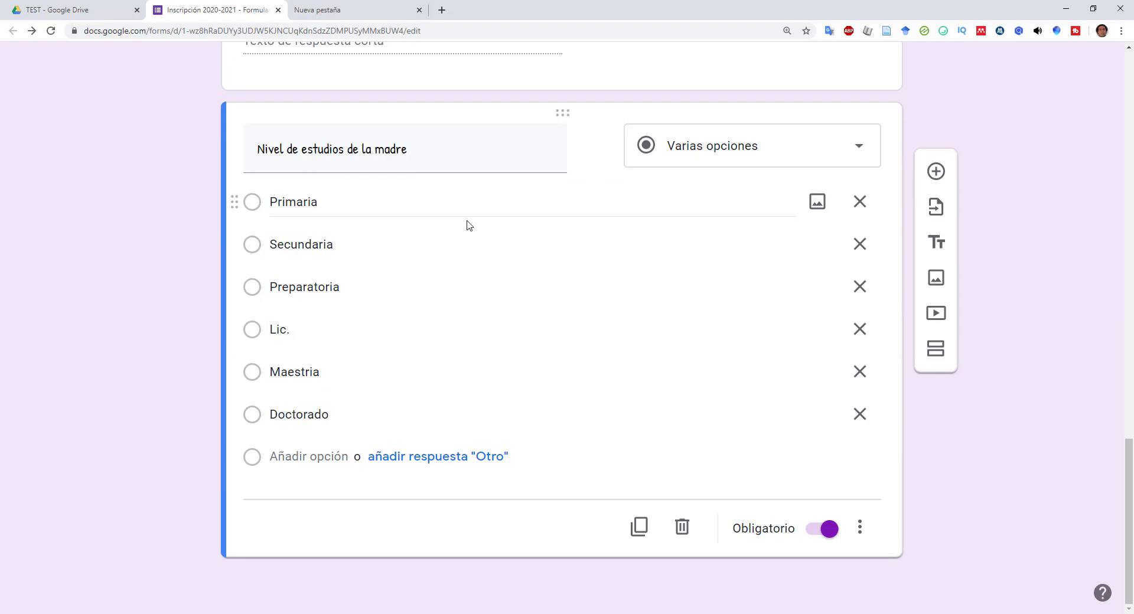
{"action": "scroll", "coordinate": [561, 276], "scroll_direction": "up", "scroll_amount": 15}
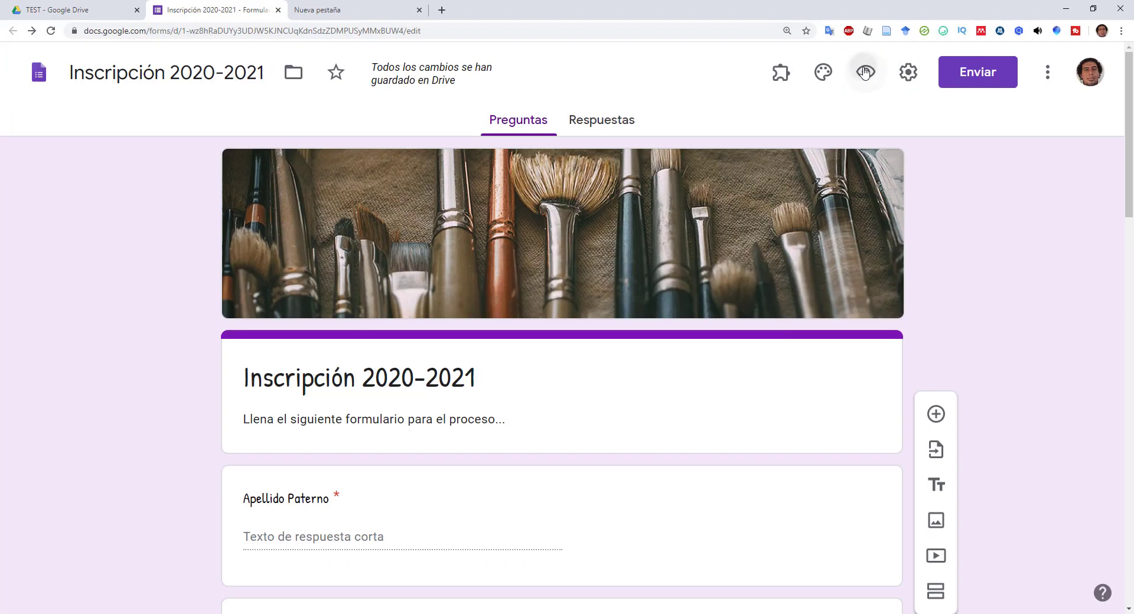
- Preview 'Inscripción 2020-2021' in a new tab and scroll through its questions
{"action": "left_click", "coordinate": [841, 122]}
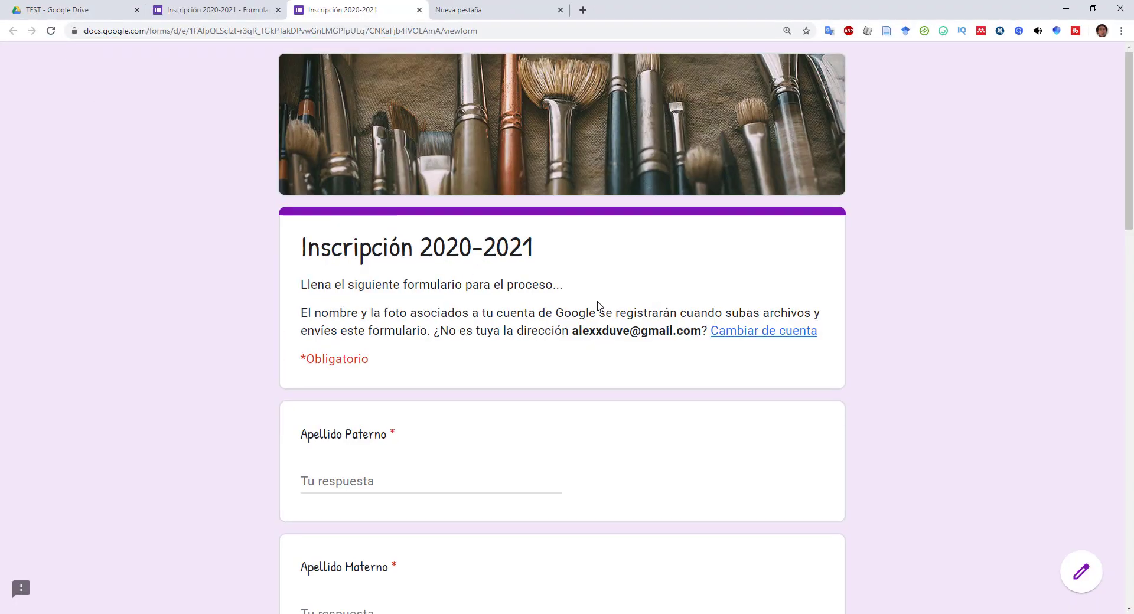
{"action": "scroll", "coordinate": [598, 306], "scroll_direction": "down", "scroll_amount": 1}
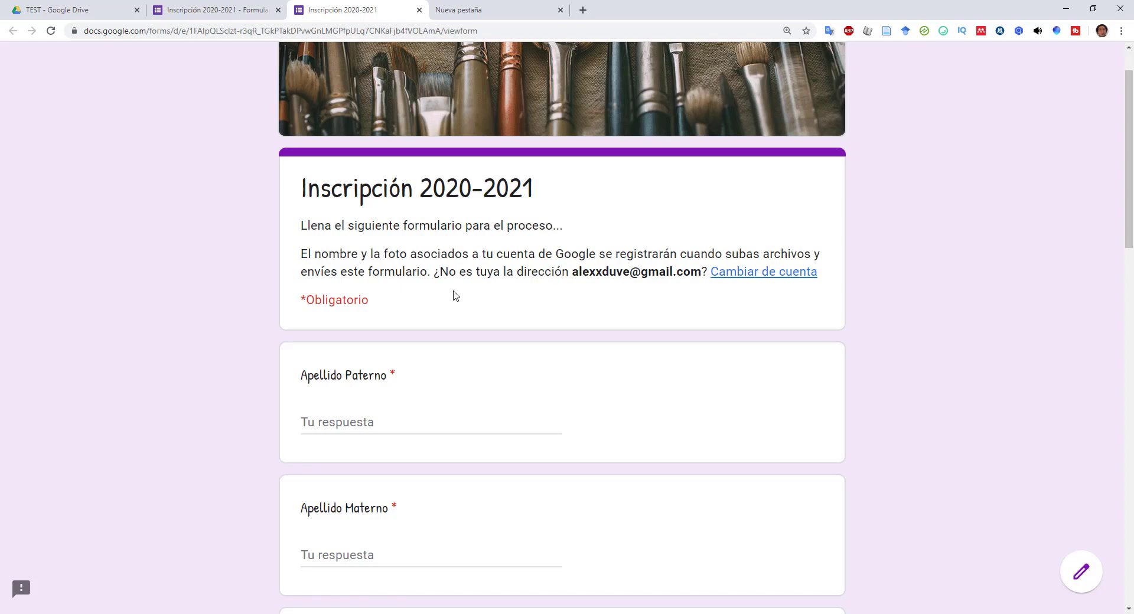
{"action": "scroll", "coordinate": [453, 299], "scroll_direction": "down", "scroll_amount": 3}
{"action": "scroll", "coordinate": [448, 295], "scroll_direction": "up", "scroll_amount": 2}
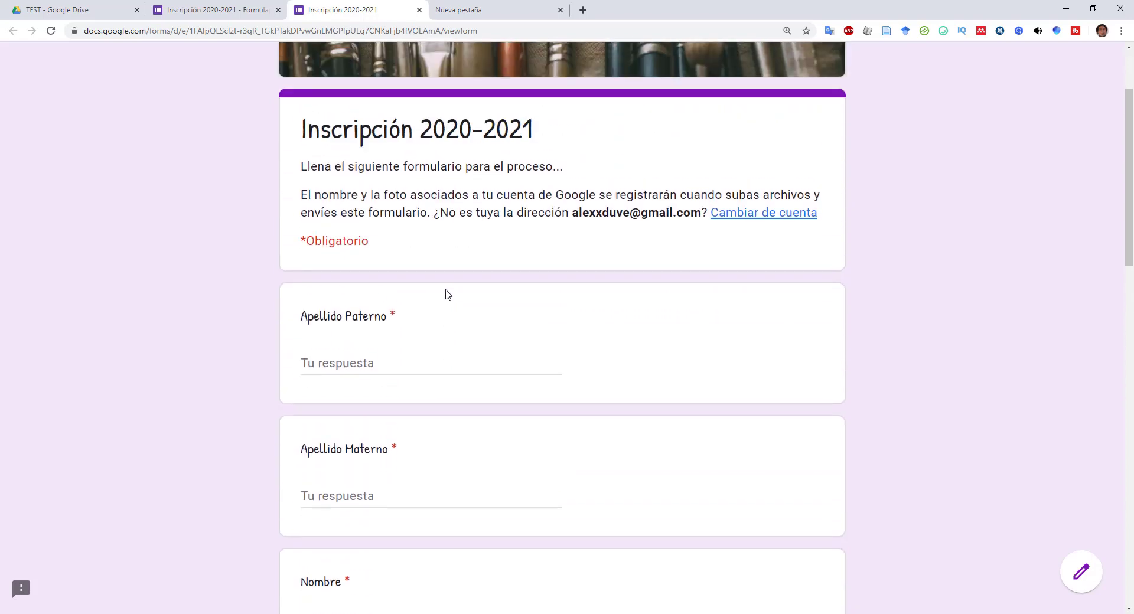
{"action": "scroll", "coordinate": [436, 185], "scroll_direction": "up", "scroll_amount": 2}
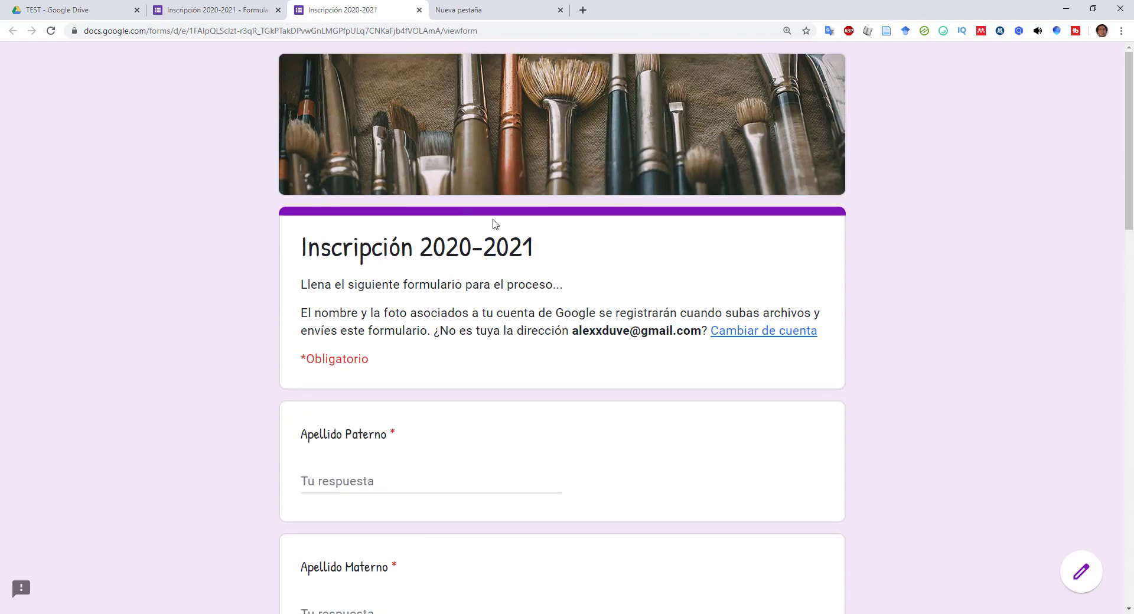
{"action": "scroll", "coordinate": [495, 231], "scroll_direction": "down", "scroll_amount": 4}
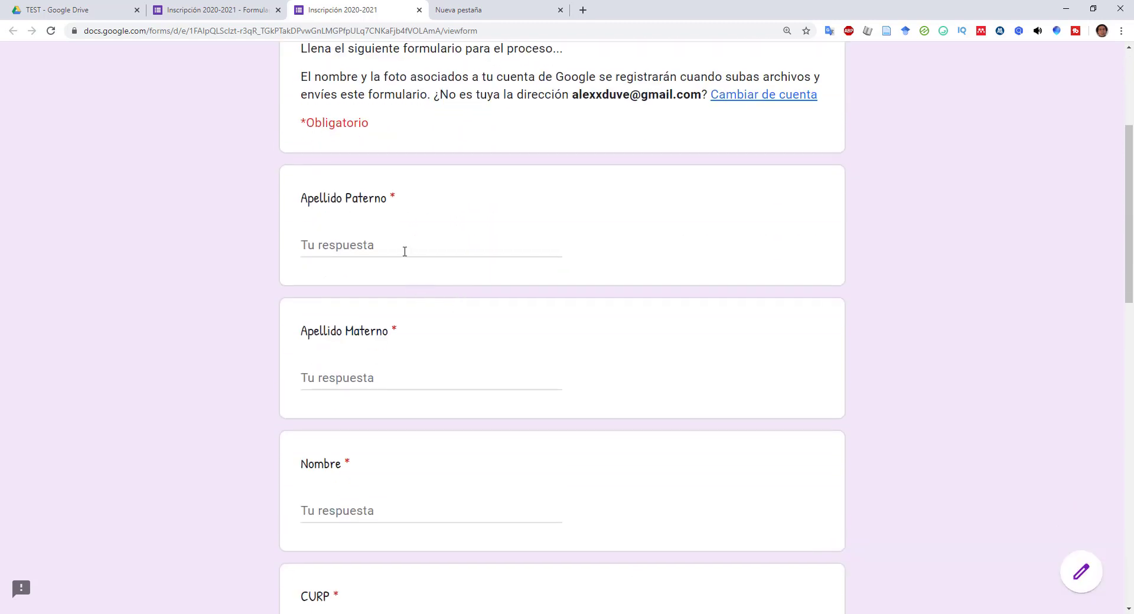
- Enter test answers for Apellido Paterno (with an accented É), Apellido Materno and Nombre
{"action": "left_click", "coordinate": [404, 251]}
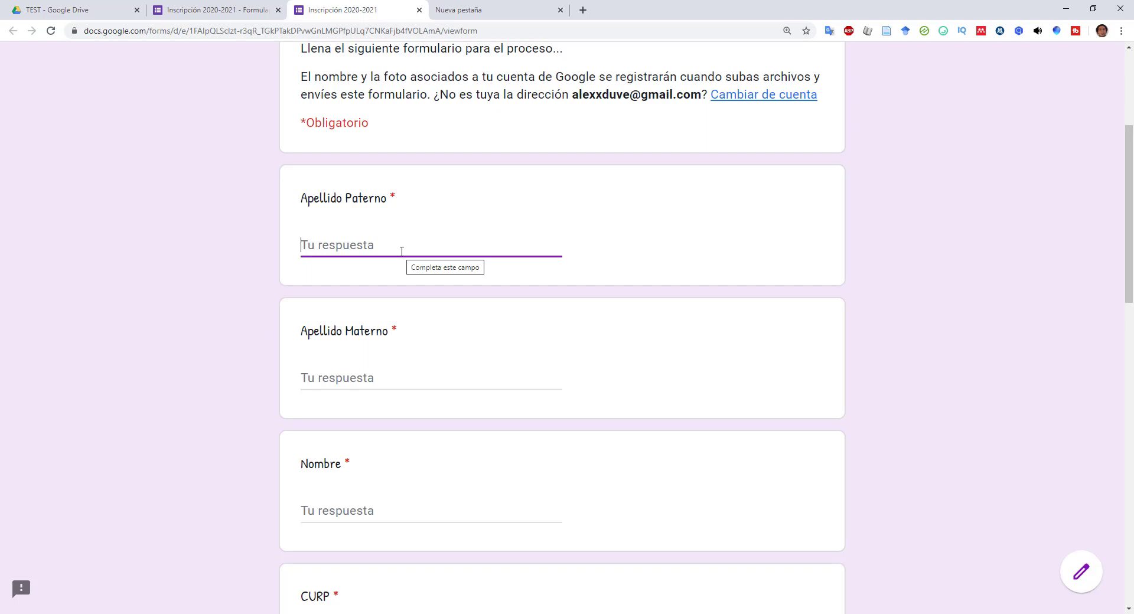
{"action": "type", "text": "P"}
{"action": "key", "text": "BackSpace"}
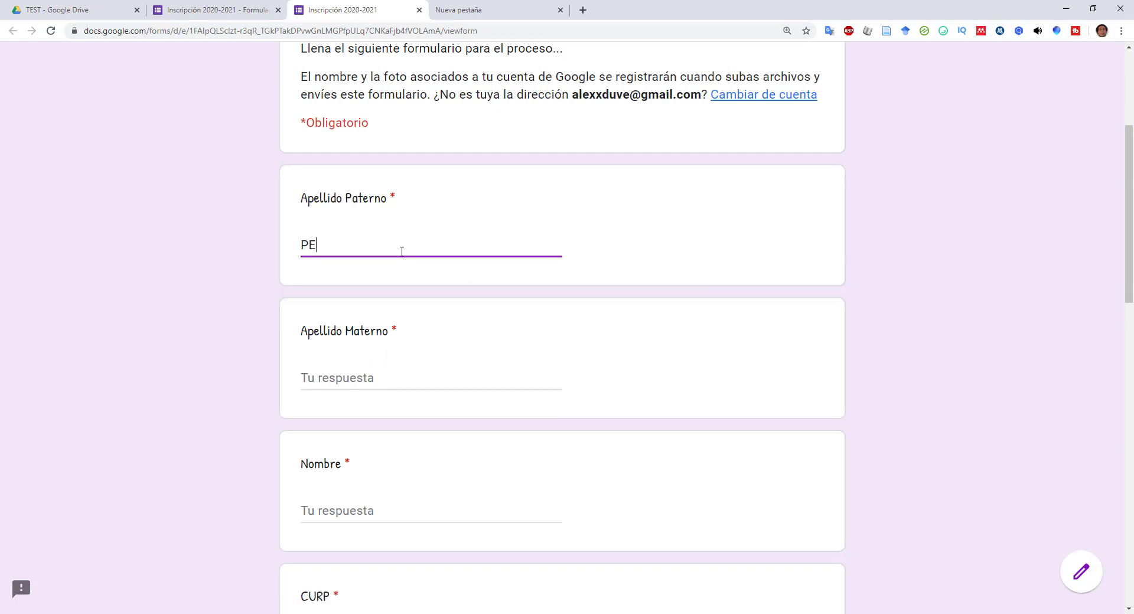
{"action": "left_click", "coordinate": [317, 243]}
{"action": "key", "text": "BackSpace"}
{"action": "type", "text": "É"}
{"action": "left_click", "coordinate": [351, 386]}
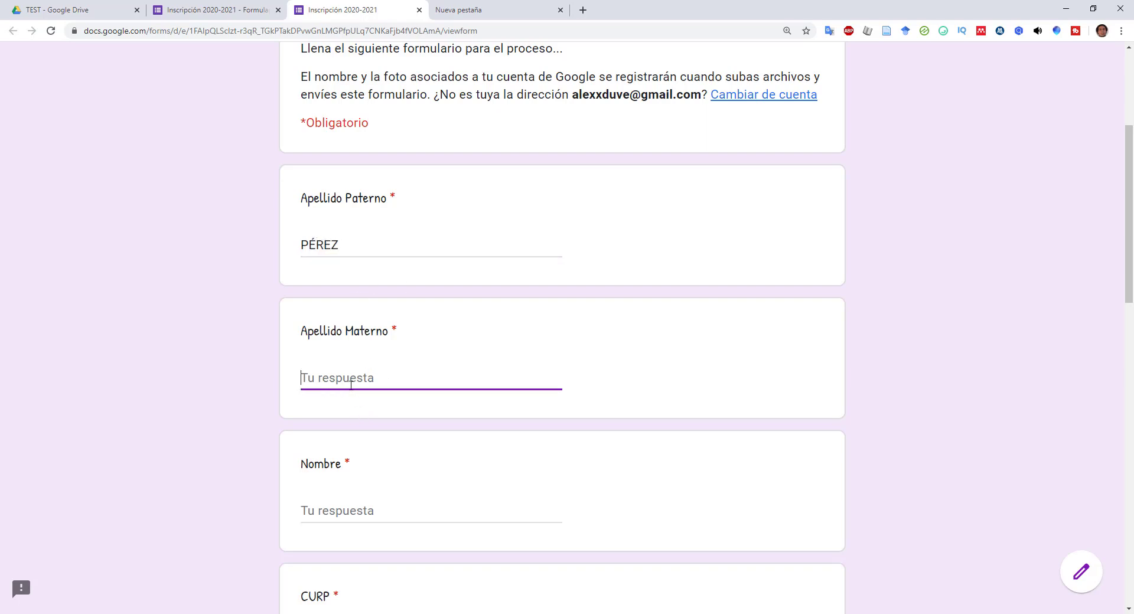
{"action": "scroll", "coordinate": [352, 366], "scroll_direction": "down", "scroll_amount": 3}
{"action": "left_click", "coordinate": [350, 338]}
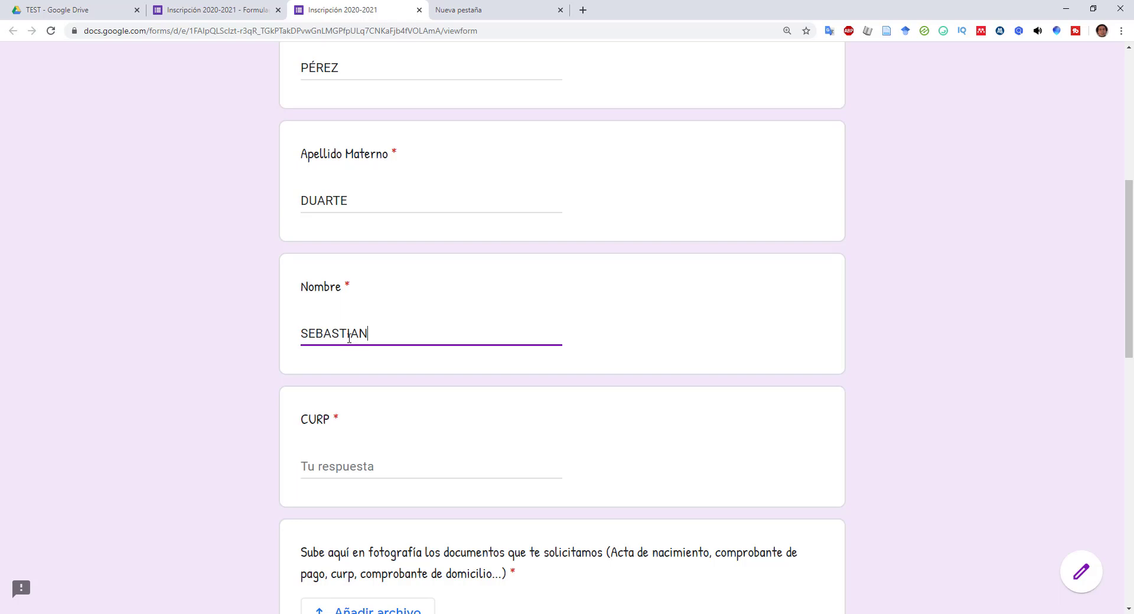
{"action": "scroll", "coordinate": [349, 337], "scroll_direction": "down", "scroll_amount": 3}
- Type wrong-length CURP values to trigger the 18-character error, then clear the field
{"action": "left_click", "coordinate": [347, 290]}
{"action": "type", "text": "FDAFKJAHFDJAKF"}
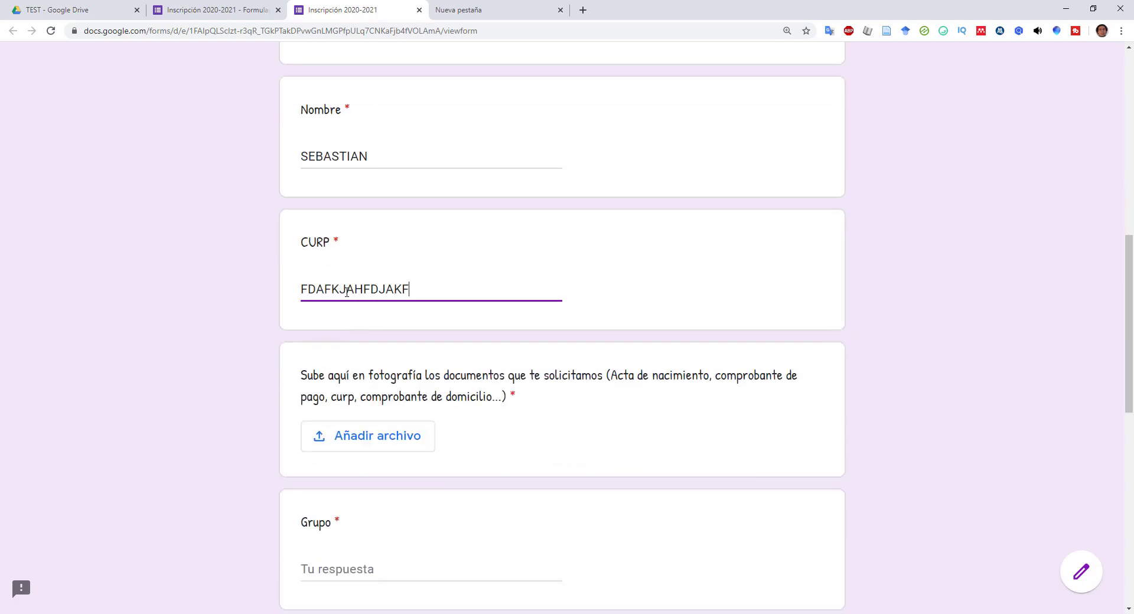
{"action": "type", "text": "DJKAHFD"}
{"action": "key", "text": "BackSpace"}
{"action": "key", "text": "BackSpace"}
{"action": "key", "text": "BackSpace"}
{"action": "key", "text": "BackSpace"}
{"action": "key", "text": "BackSpace"}
{"action": "key", "text": "BackSpace"}
{"action": "key", "text": "BackSpace"}
{"action": "key", "text": "BackSpace"}
{"action": "key", "text": "BackSpace"}
{"action": "key", "text": "BackSpace"}
{"action": "key", "text": "BackSpace"}
{"action": "key", "text": "BackSpace"}
{"action": "key", "text": "BackSpace"}
{"action": "key", "text": "BackSpace"}
{"action": "type", "text": "FDFA"}
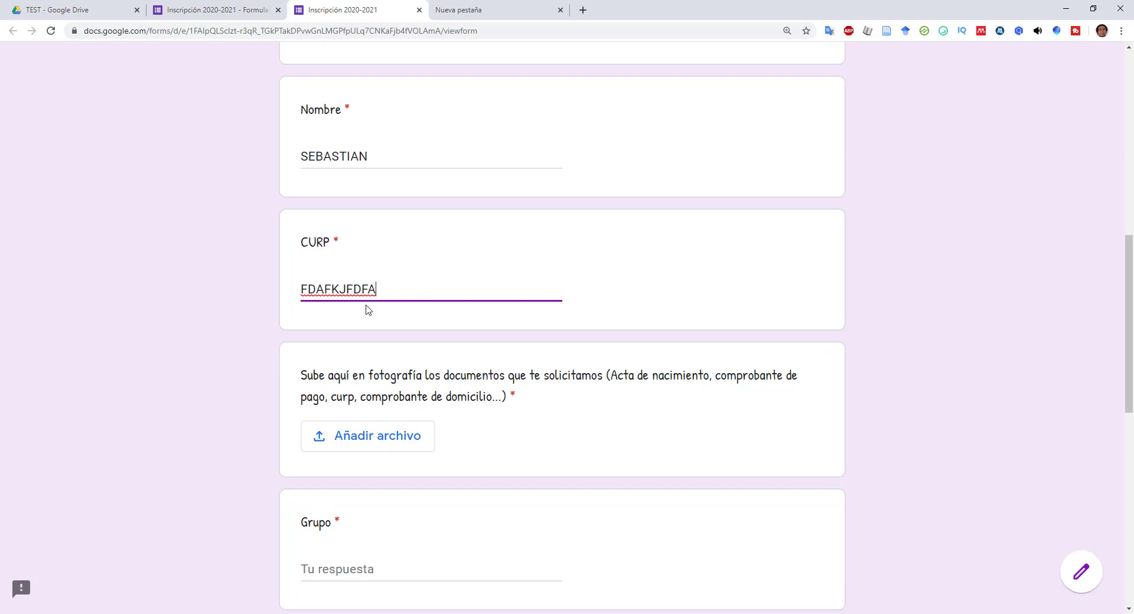
{"action": "left_click", "coordinate": [379, 317]}
{"action": "left_click", "coordinate": [282, 298]}
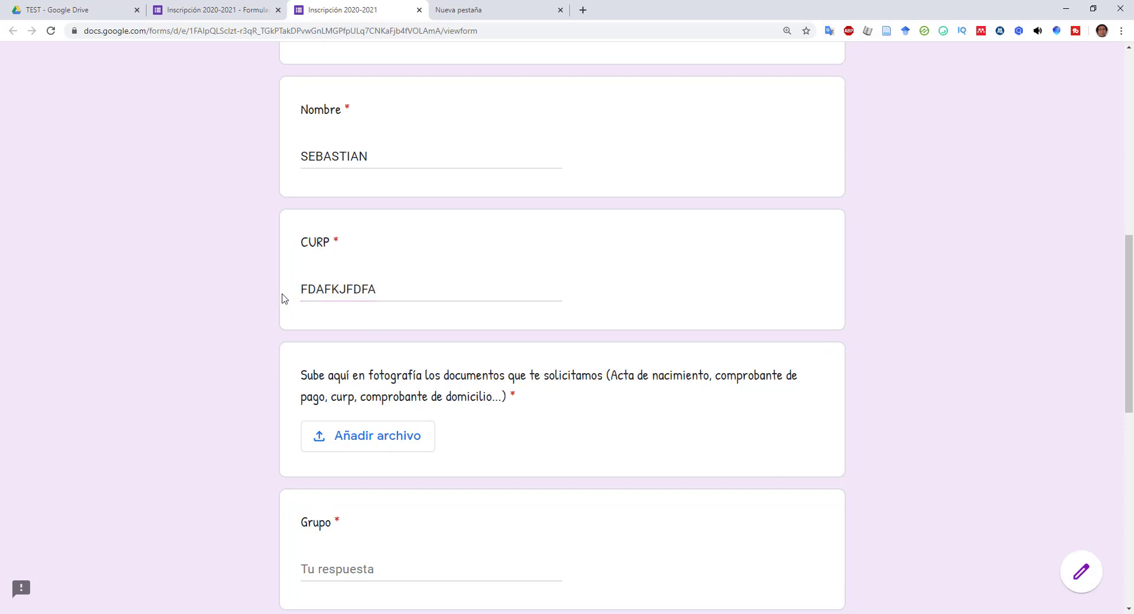
{"action": "left_click", "coordinate": [396, 293]}
{"action": "type", "text": "465456465465"}
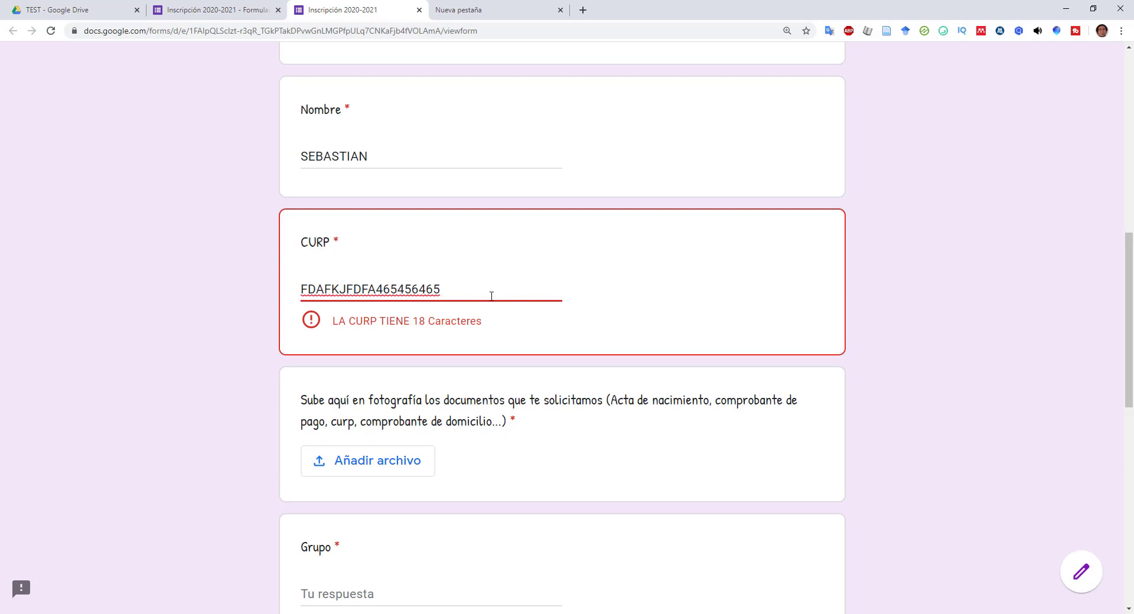
{"action": "key", "text": "ctrl+a"}
{"action": "key", "text": "BackSpace"}
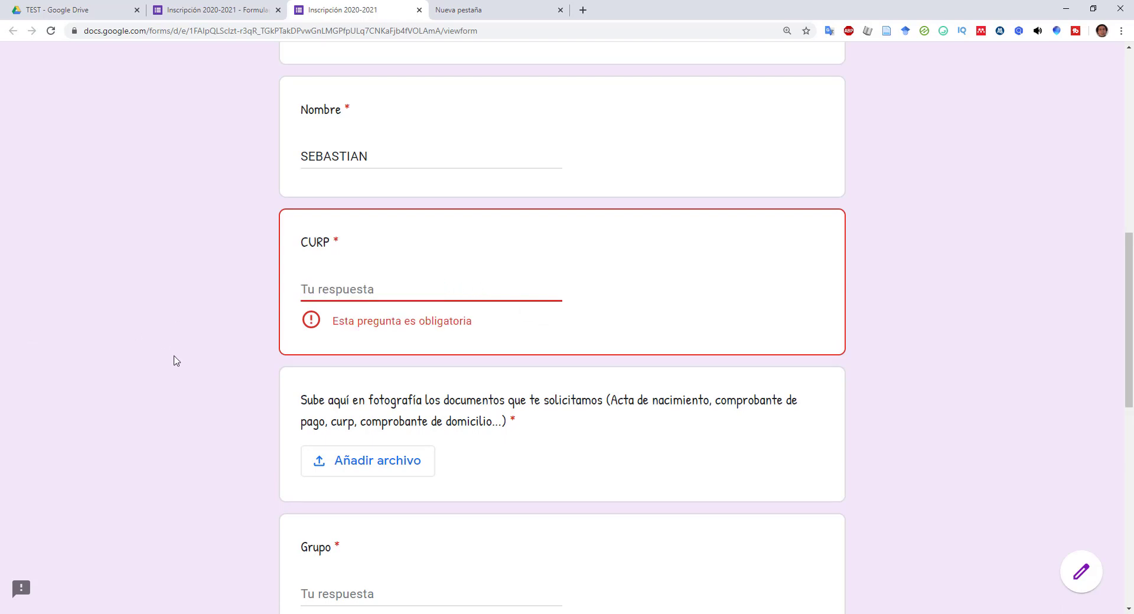
{"action": "scroll", "coordinate": [178, 359], "scroll_direction": "down", "scroll_amount": 4}
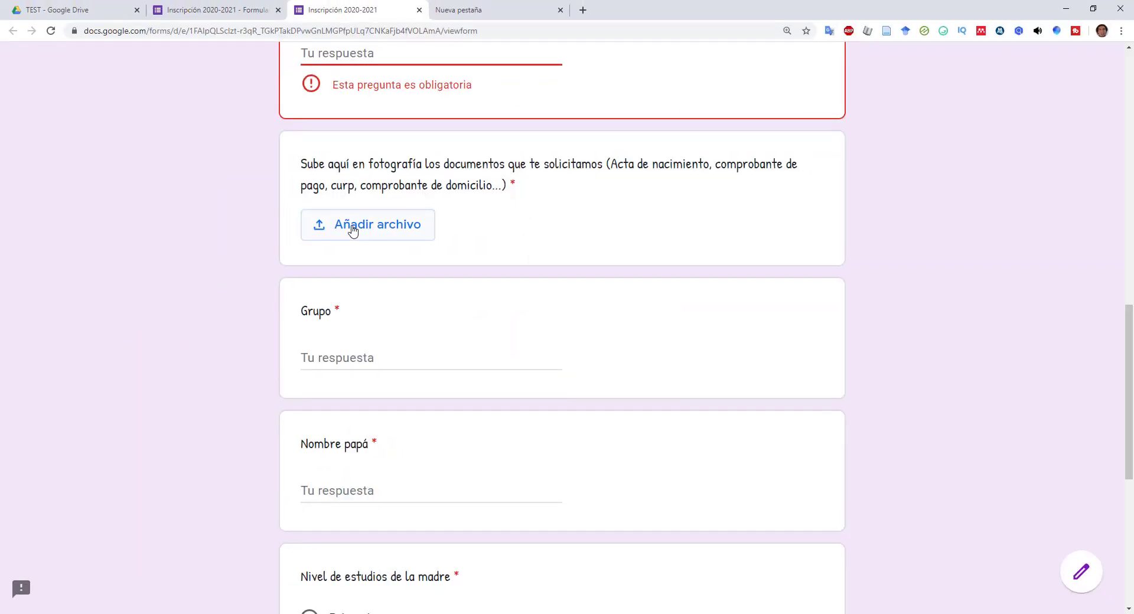
- Upload 'webina 20 de mayo.jpg' from Escritorio to the documents question
{"action": "left_click", "coordinate": [352, 227]}
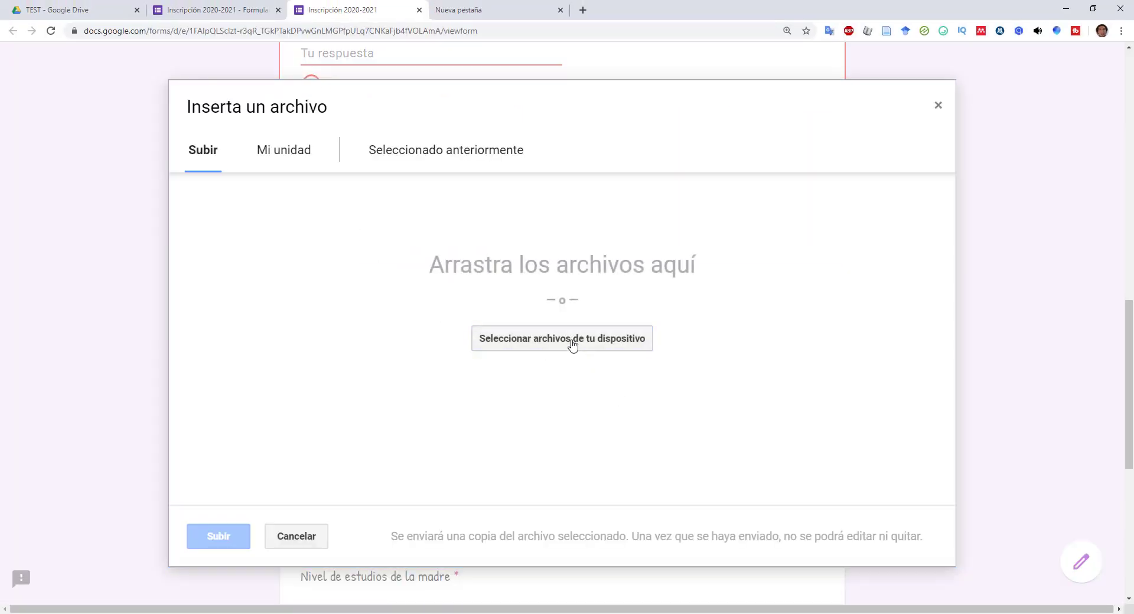
{"action": "left_click", "coordinate": [571, 343]}
{"action": "left_click", "coordinate": [415, 306]}
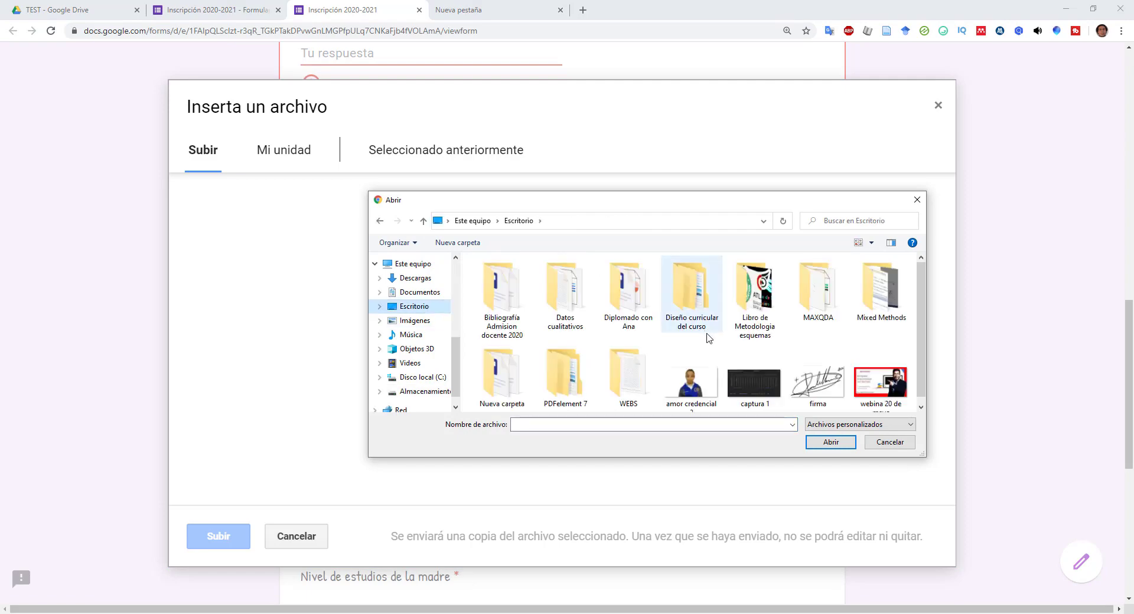
{"action": "left_click", "coordinate": [904, 391]}
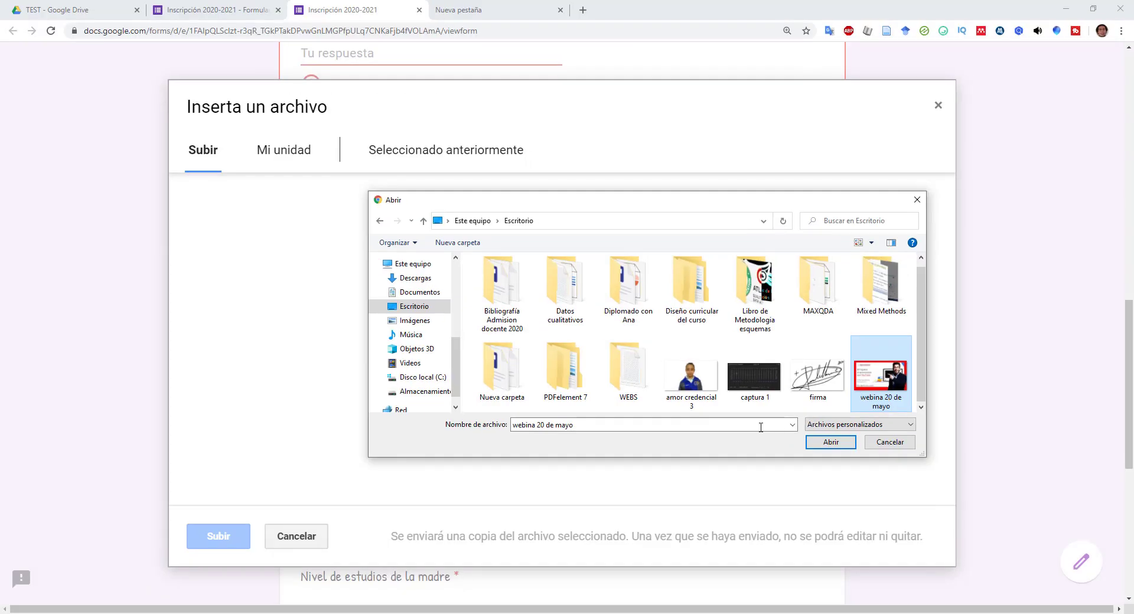
{"action": "left_click", "coordinate": [829, 445]}
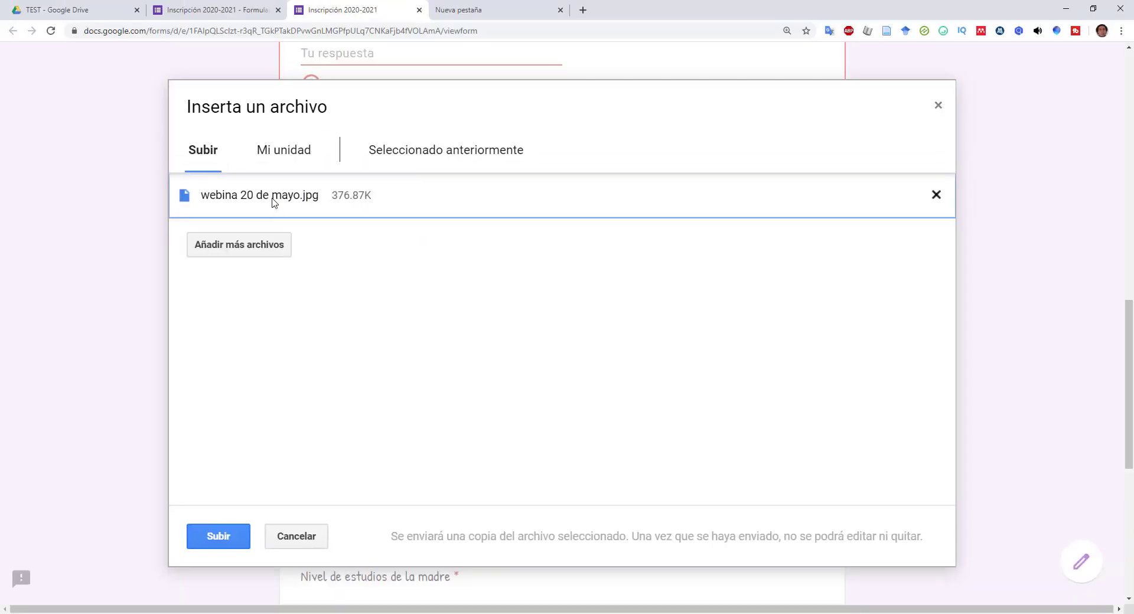
{"action": "left_click", "coordinate": [212, 538]}
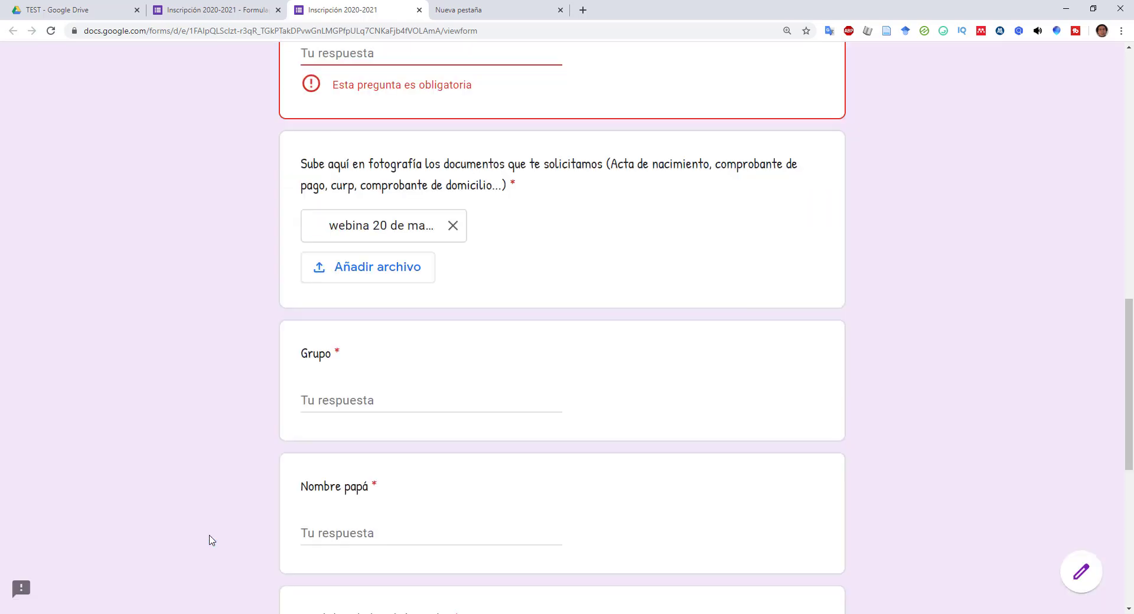
- Answer Grupo with 4, enter the father's name, choose Maestria, and try submitting
{"action": "left_click", "coordinate": [397, 401]}
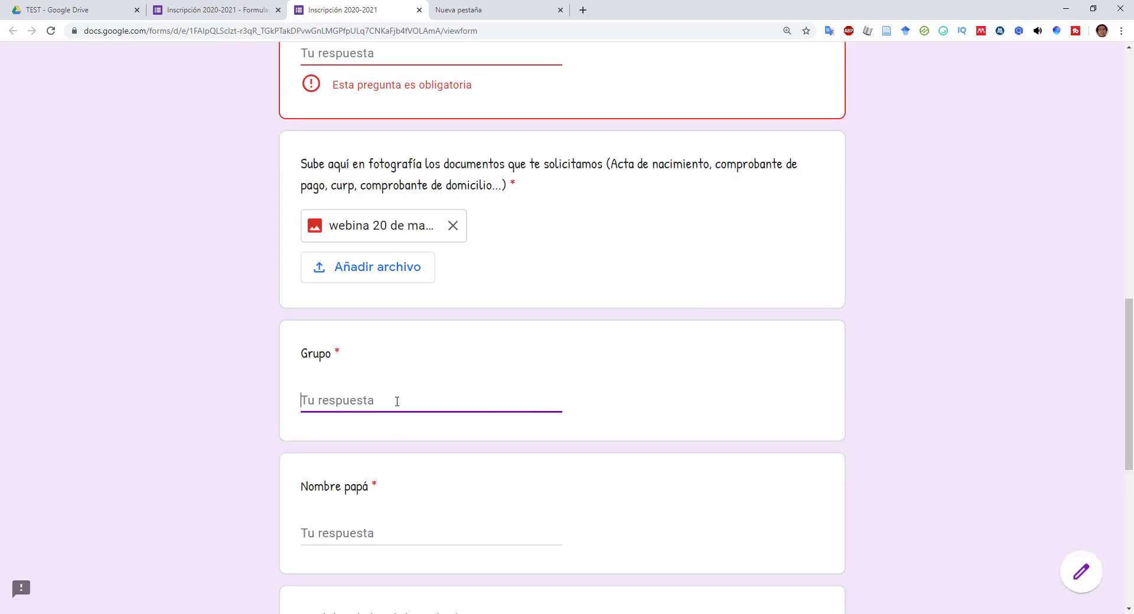
{"action": "type", "text": "4"}
{"action": "scroll", "coordinate": [391, 398], "scroll_direction": "down", "scroll_amount": 6}
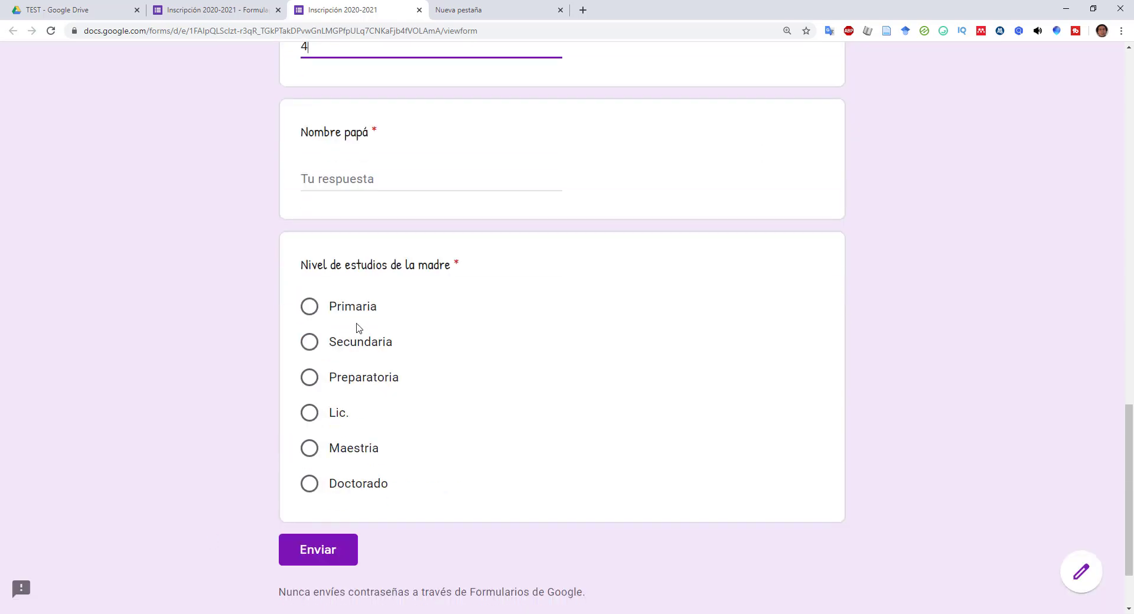
{"action": "left_click", "coordinate": [333, 175]}
{"action": "type", "text": "ju"}
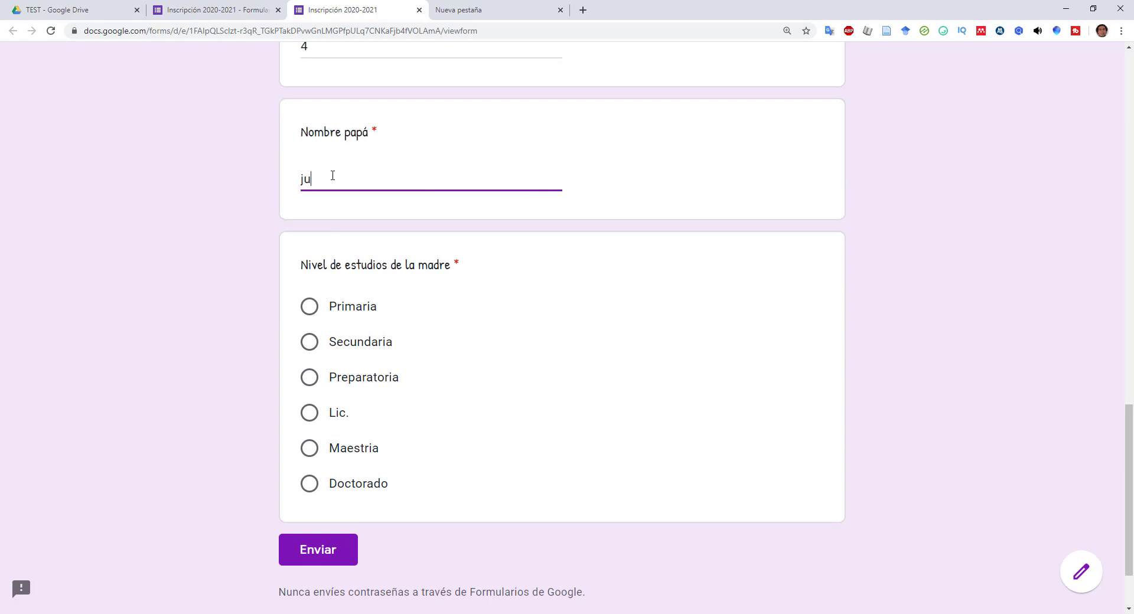
{"action": "type", "text": "a"}
{"action": "key", "text": "BackSpace"}
{"action": "key", "text": "BackSpace"}
{"action": "key", "text": "BackSpace"}
{"action": "type", "text": "JUAN"}
{"action": "left_click", "coordinate": [309, 449]}
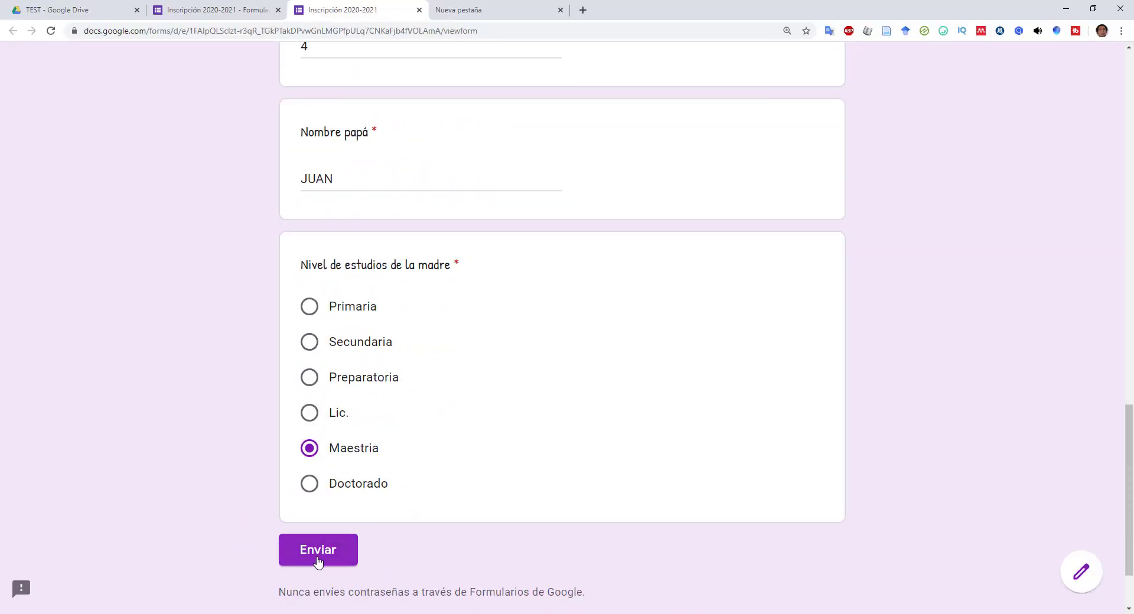
{"action": "left_click", "coordinate": [331, 547]}
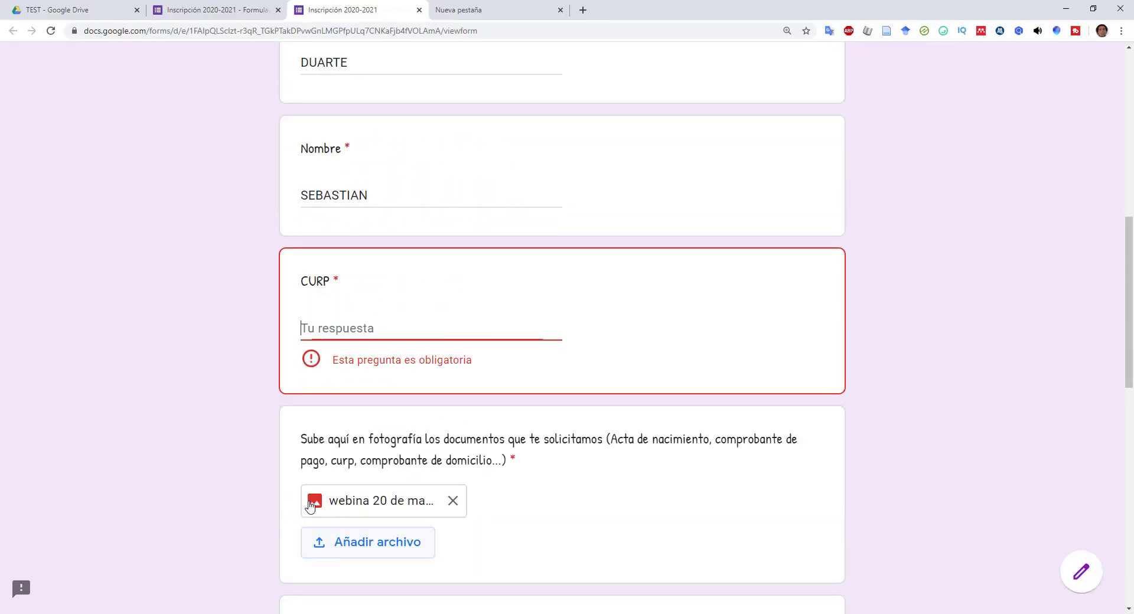
- Fill in a test CURP, submit the response, and return to the form editor
{"action": "scroll", "coordinate": [352, 409], "scroll_direction": "up", "scroll_amount": 1}
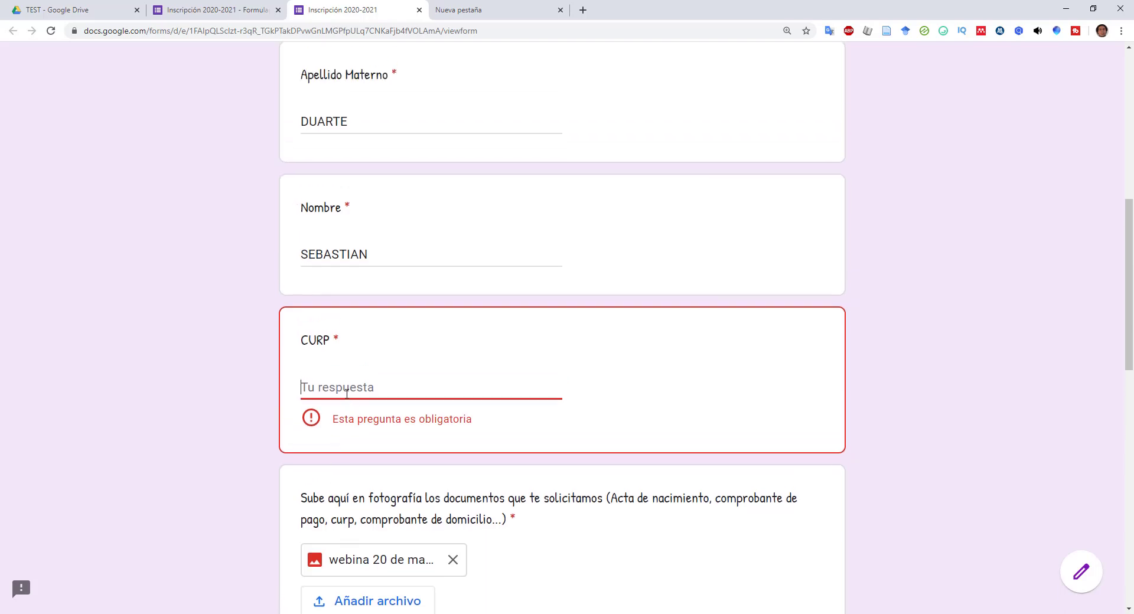
{"action": "type", "text": "FDKAFKDJLKAJFDLKJ"}
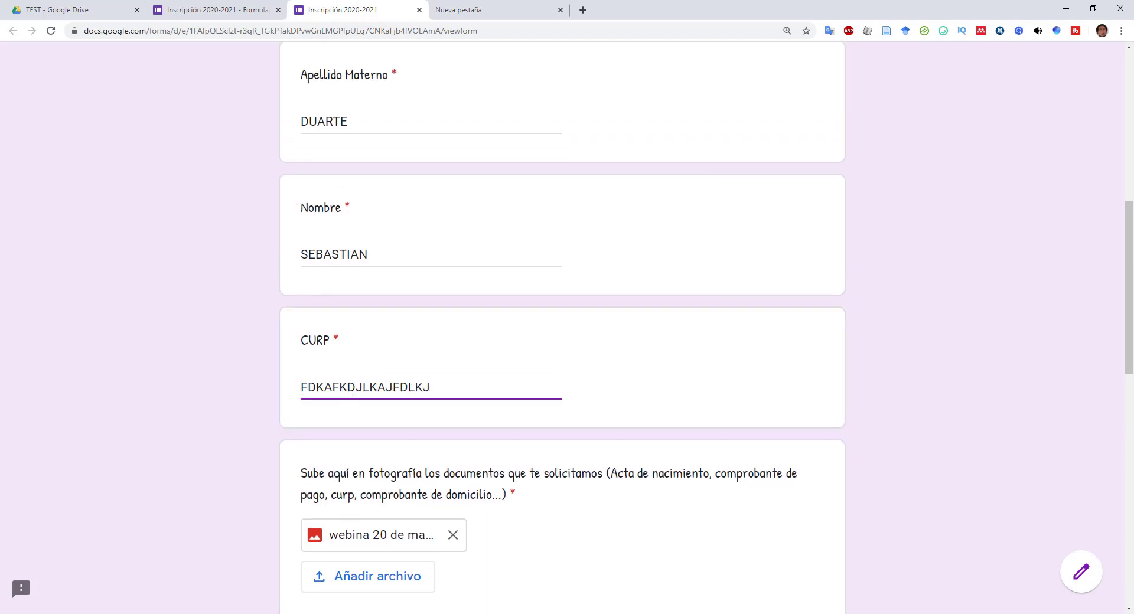
{"action": "left_click", "coordinate": [651, 428]}
{"action": "scroll", "coordinate": [476, 422], "scroll_direction": "down", "scroll_amount": 12}
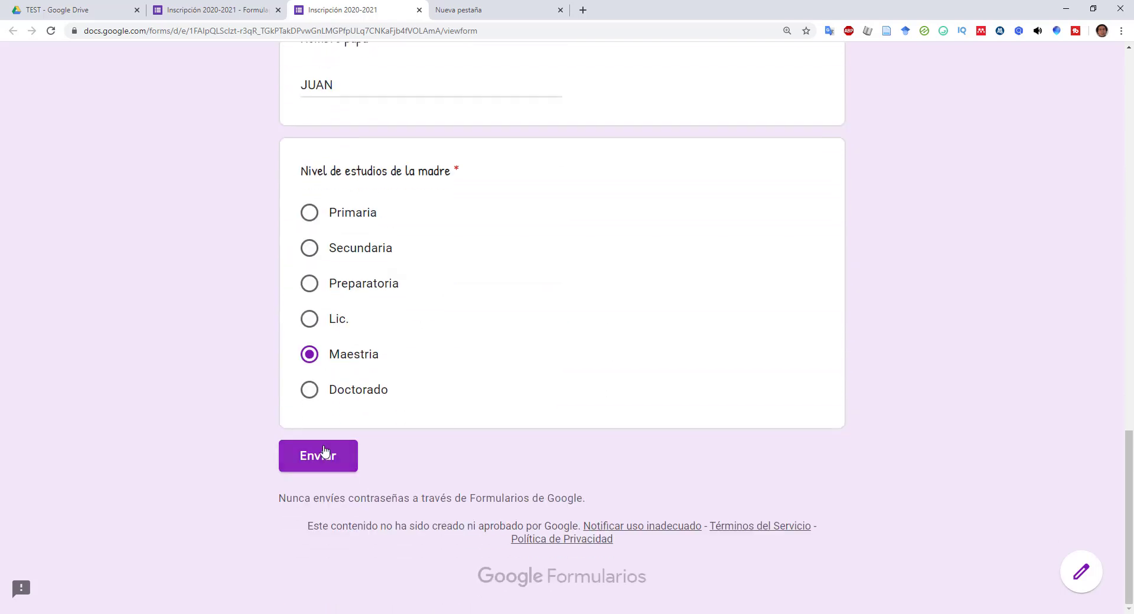
{"action": "left_click", "coordinate": [324, 453]}
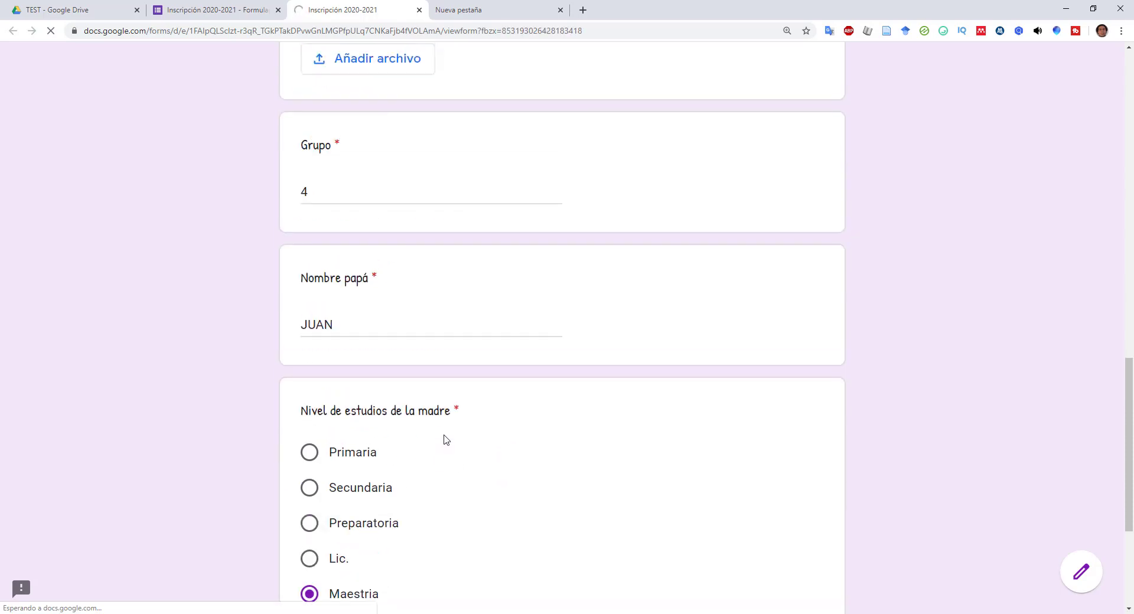
{"action": "scroll", "coordinate": [486, 430], "scroll_direction": "up", "scroll_amount": 6}
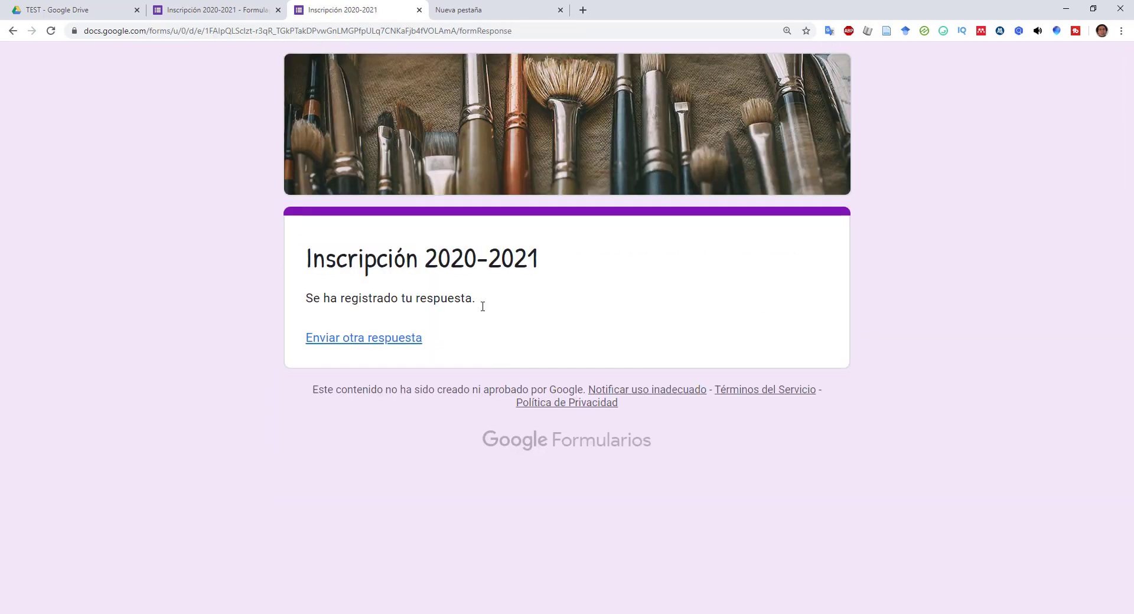
{"action": "left_click", "coordinate": [253, 5]}
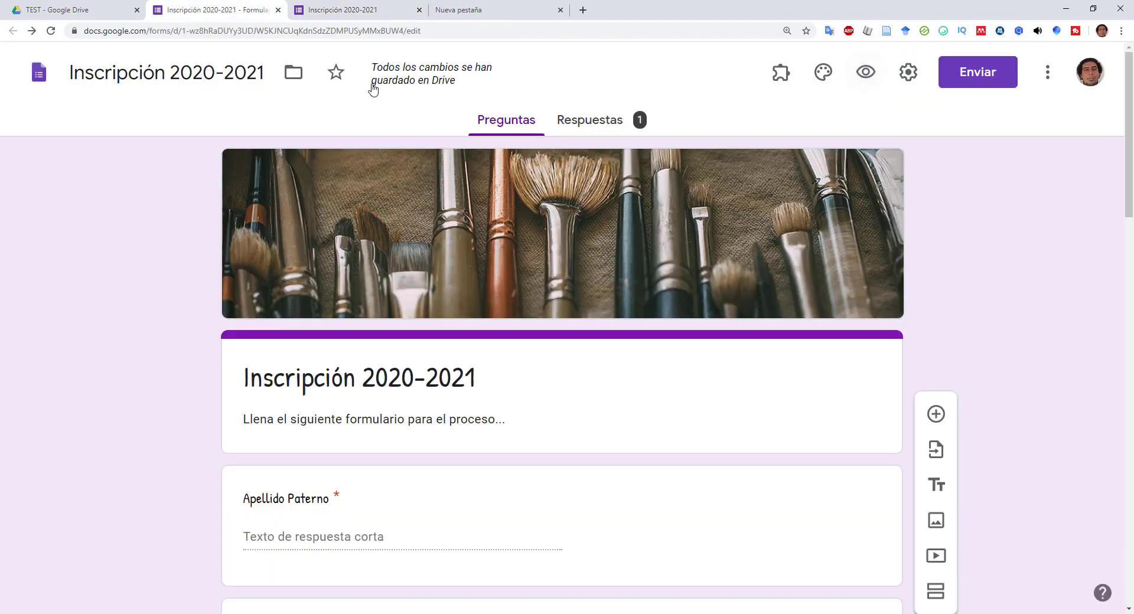
- Show the Respuestas summary and scroll through the single response's answers
{"action": "left_click", "coordinate": [602, 129]}
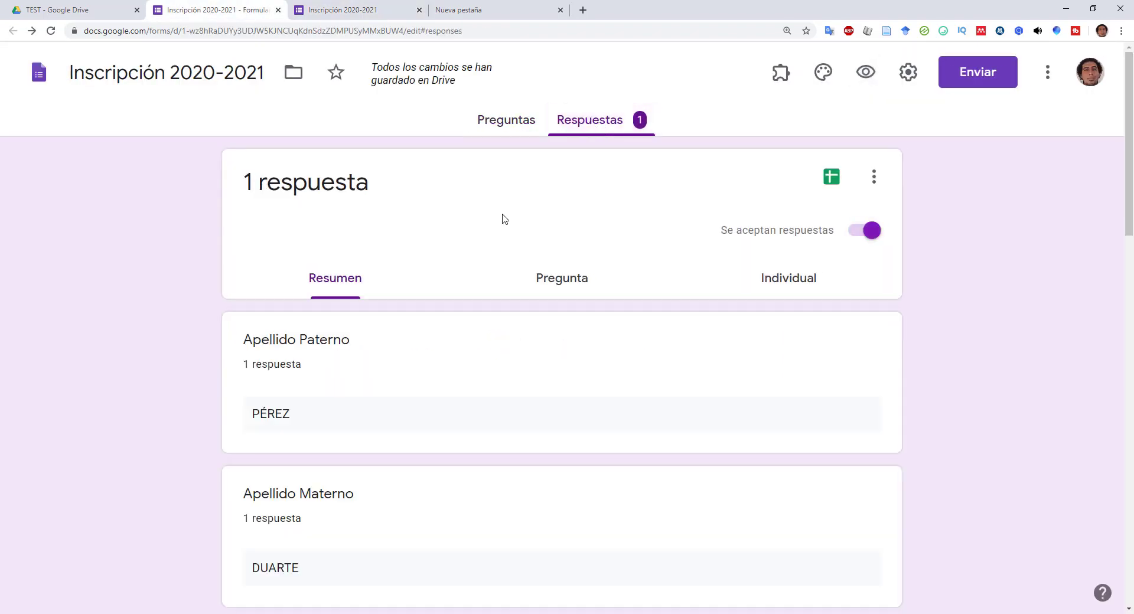
{"action": "scroll", "coordinate": [400, 245], "scroll_direction": "down", "scroll_amount": 8}
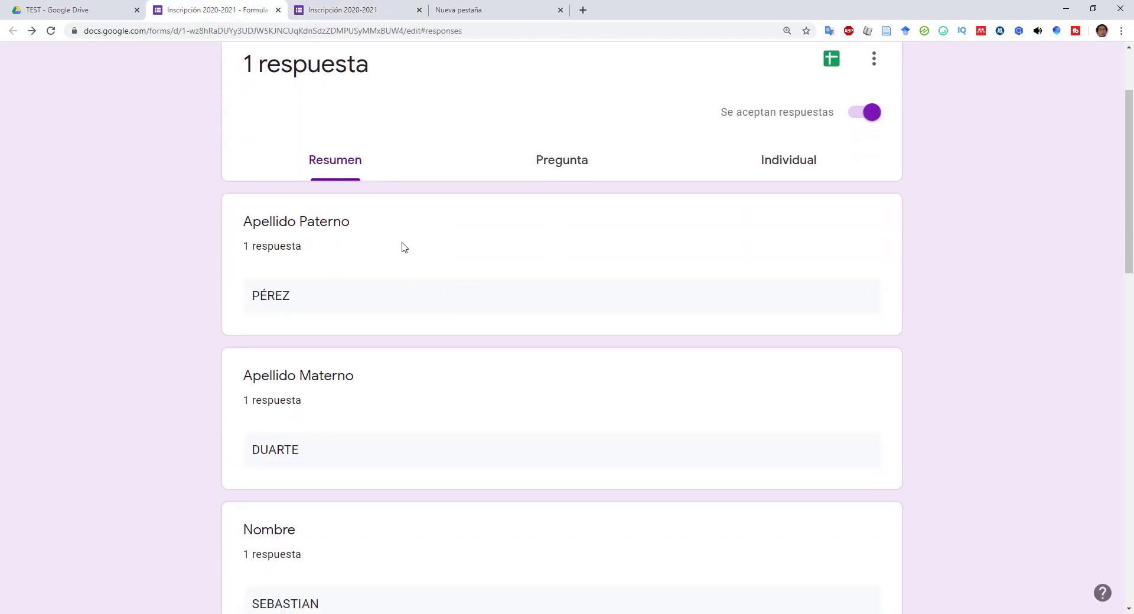
{"action": "scroll", "coordinate": [385, 298], "scroll_direction": "up", "scroll_amount": 5}
{"action": "scroll", "coordinate": [499, 284], "scroll_direction": "down", "scroll_amount": 15}
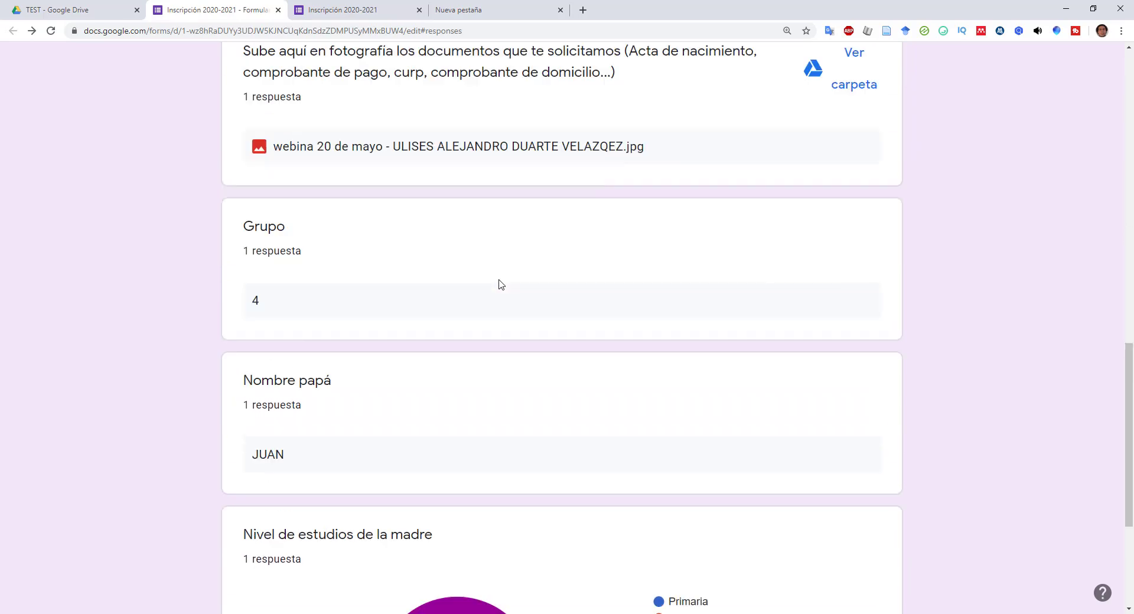
{"action": "scroll", "coordinate": [668, 309], "scroll_direction": "up", "scroll_amount": 5}
{"action": "scroll", "coordinate": [668, 309], "scroll_direction": "up", "scroll_amount": 5}
{"action": "scroll", "coordinate": [744, 294], "scroll_direction": "down", "scroll_amount": 3}
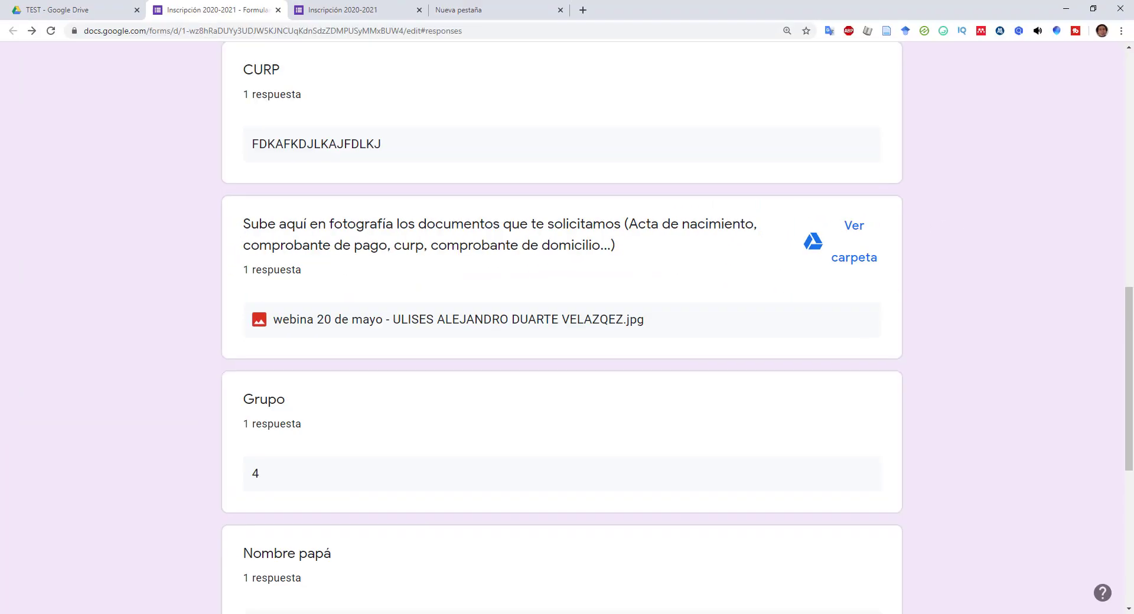
- Check the uploaded image in its Drive folder, then return to the response summary
{"action": "left_click", "coordinate": [854, 242]}
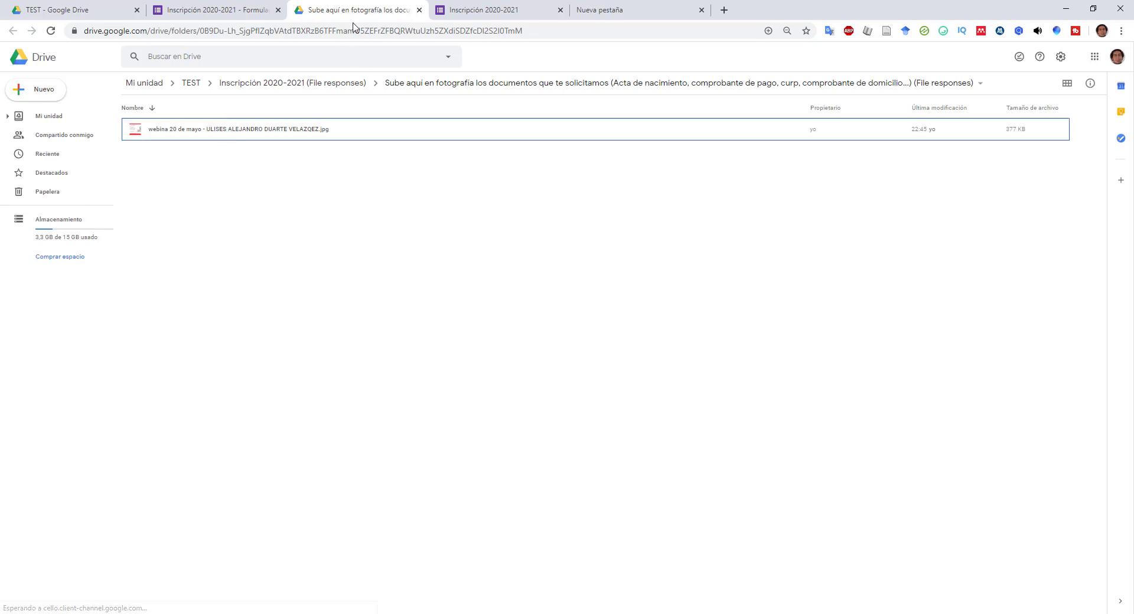
{"action": "left_click", "coordinate": [419, 9]}
{"action": "left_click", "coordinate": [346, 5]}
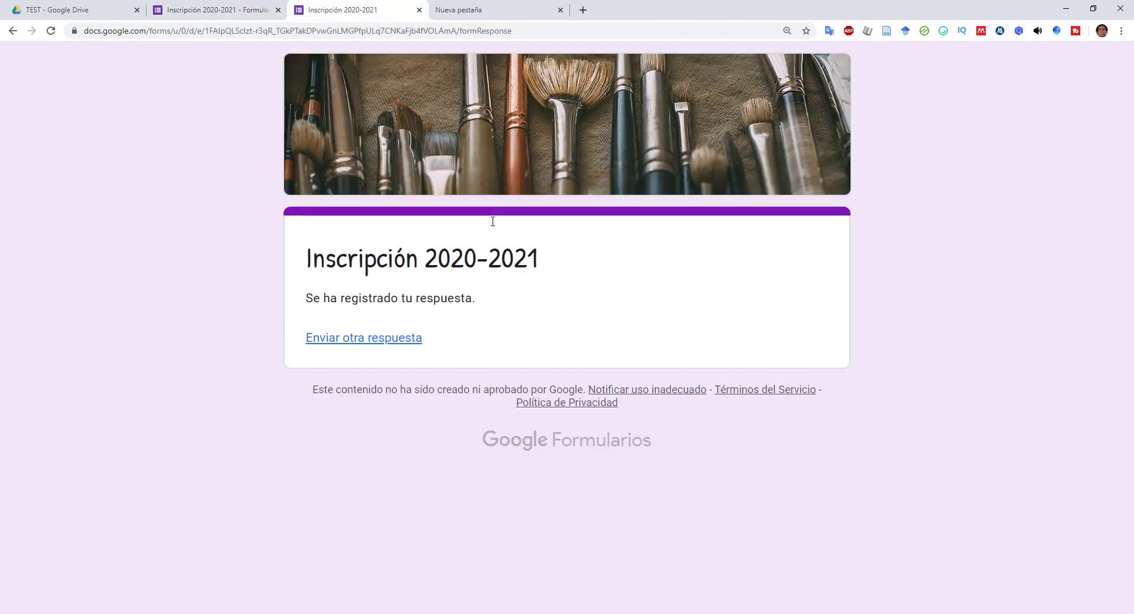
{"action": "left_click", "coordinate": [225, 9]}
{"action": "scroll", "coordinate": [703, 313], "scroll_direction": "down", "scroll_amount": 6}
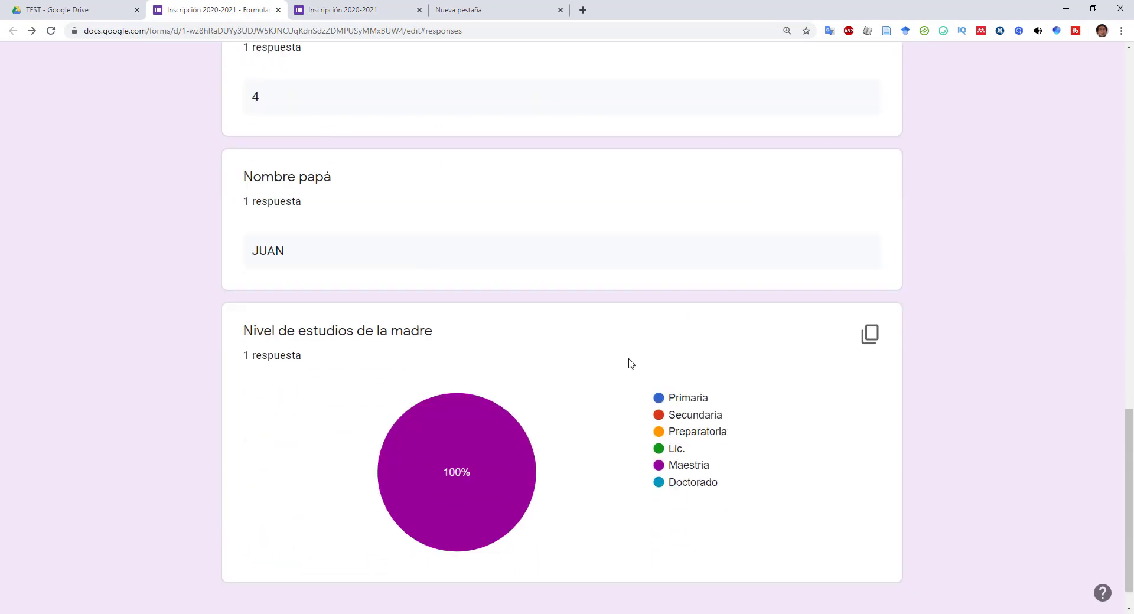
{"action": "scroll", "coordinate": [629, 364], "scroll_direction": "up", "scroll_amount": 8}
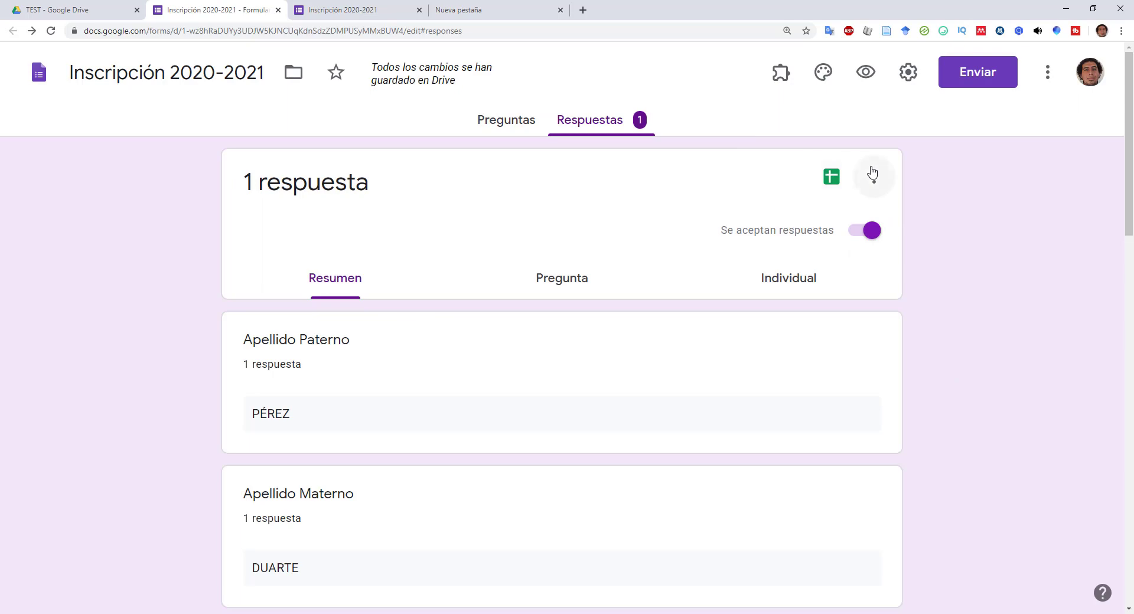
{"action": "left_click", "coordinate": [891, 178]}
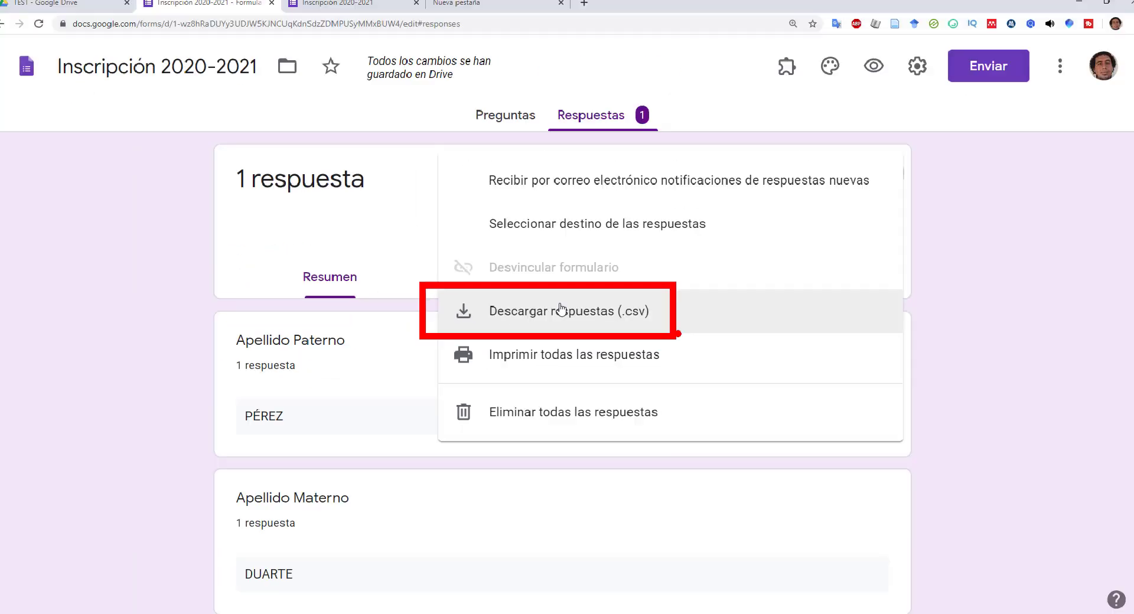
{"action": "left_click", "coordinate": [962, 249]}
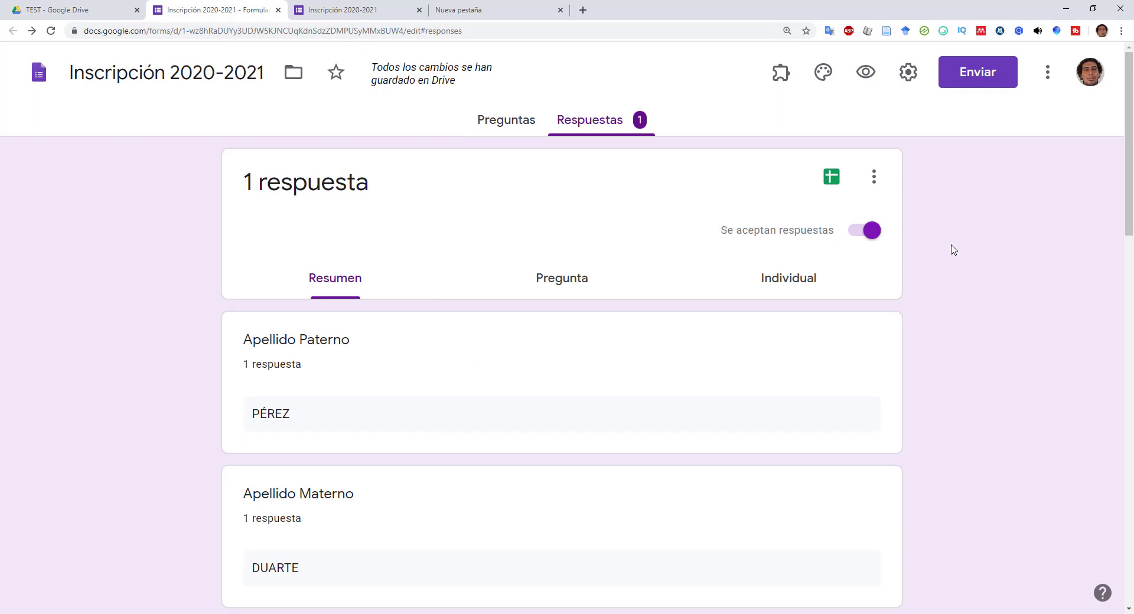
{"action": "left_click", "coordinate": [832, 176]}
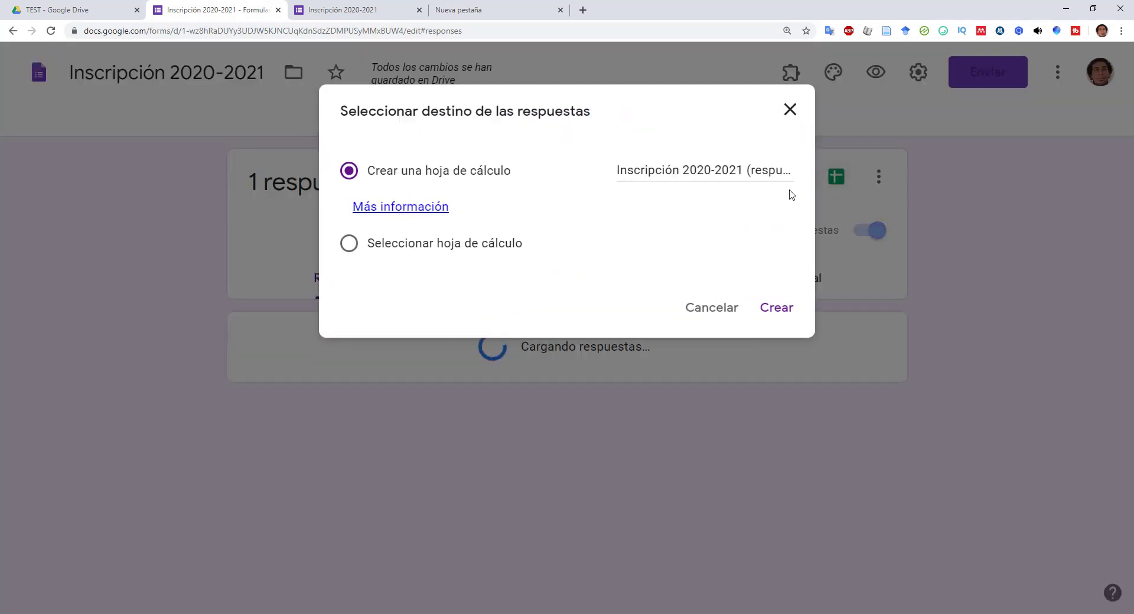
{"action": "left_click", "coordinate": [712, 311]}
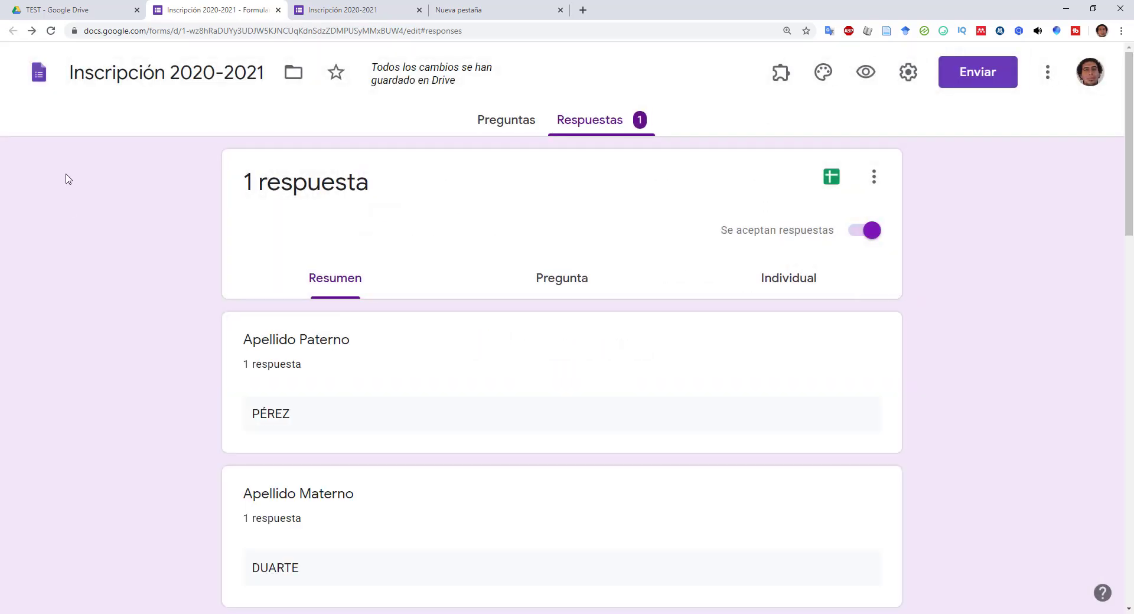